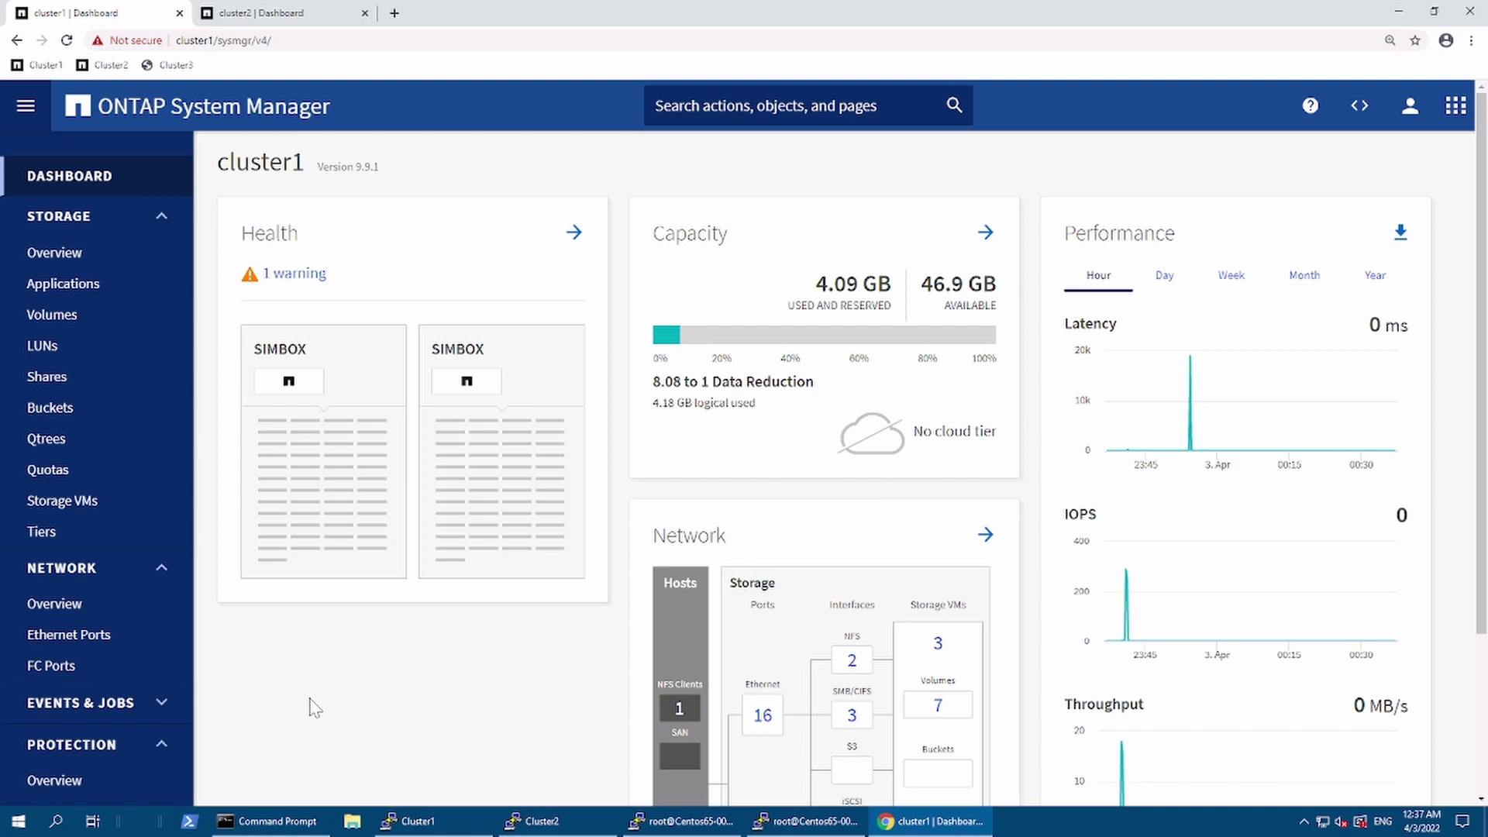
Open cluster1's Storage VMs page listing c1_svm1, c1_svm2 and c1_svm3 as running
left_click(118, 519)
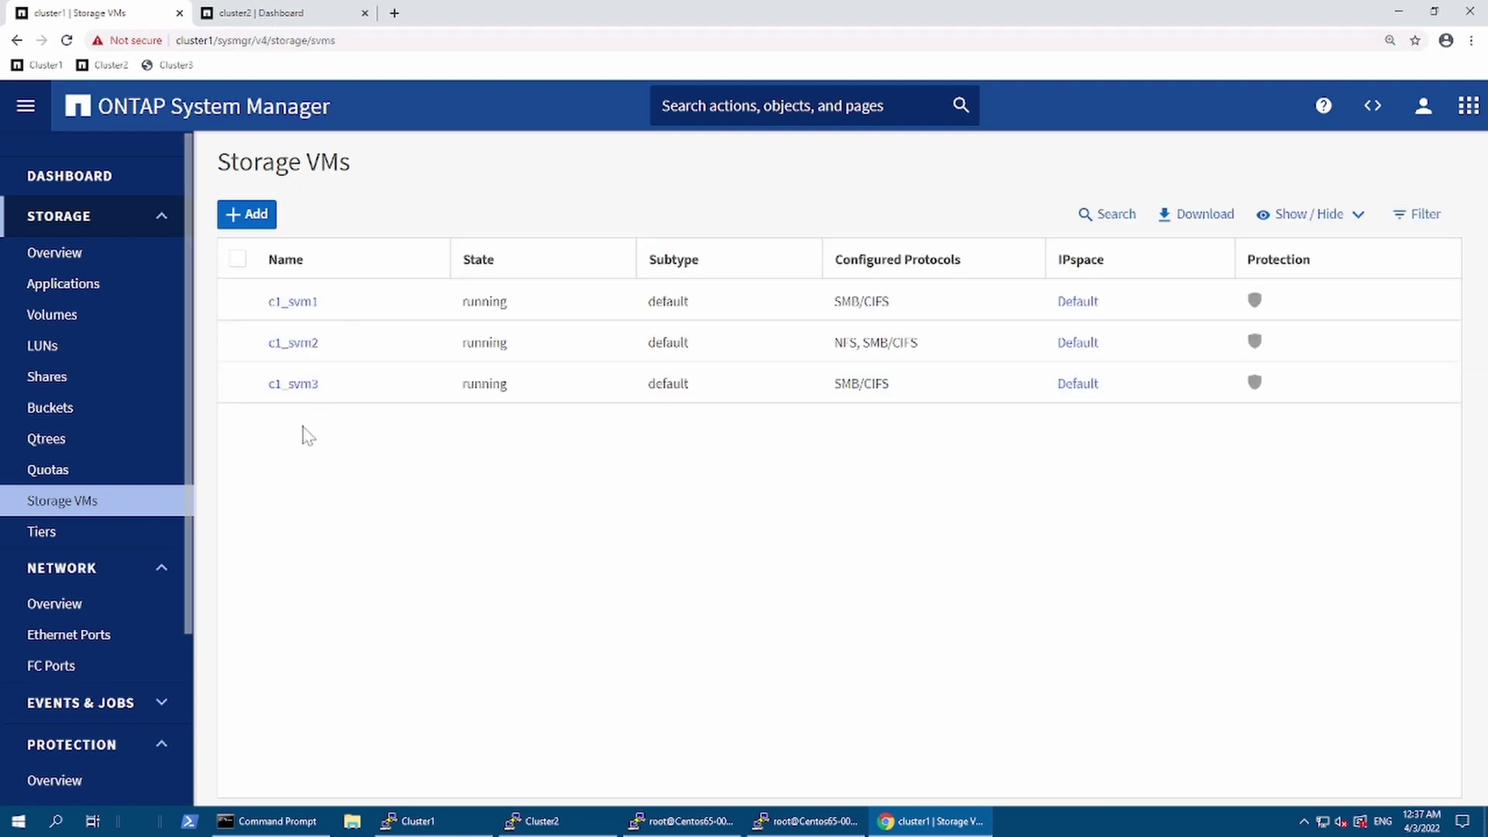
Check cluster2's storage VMs, then open its Relationships page showing the c1_svm2_vol1 mirror
left_click(288, 14)
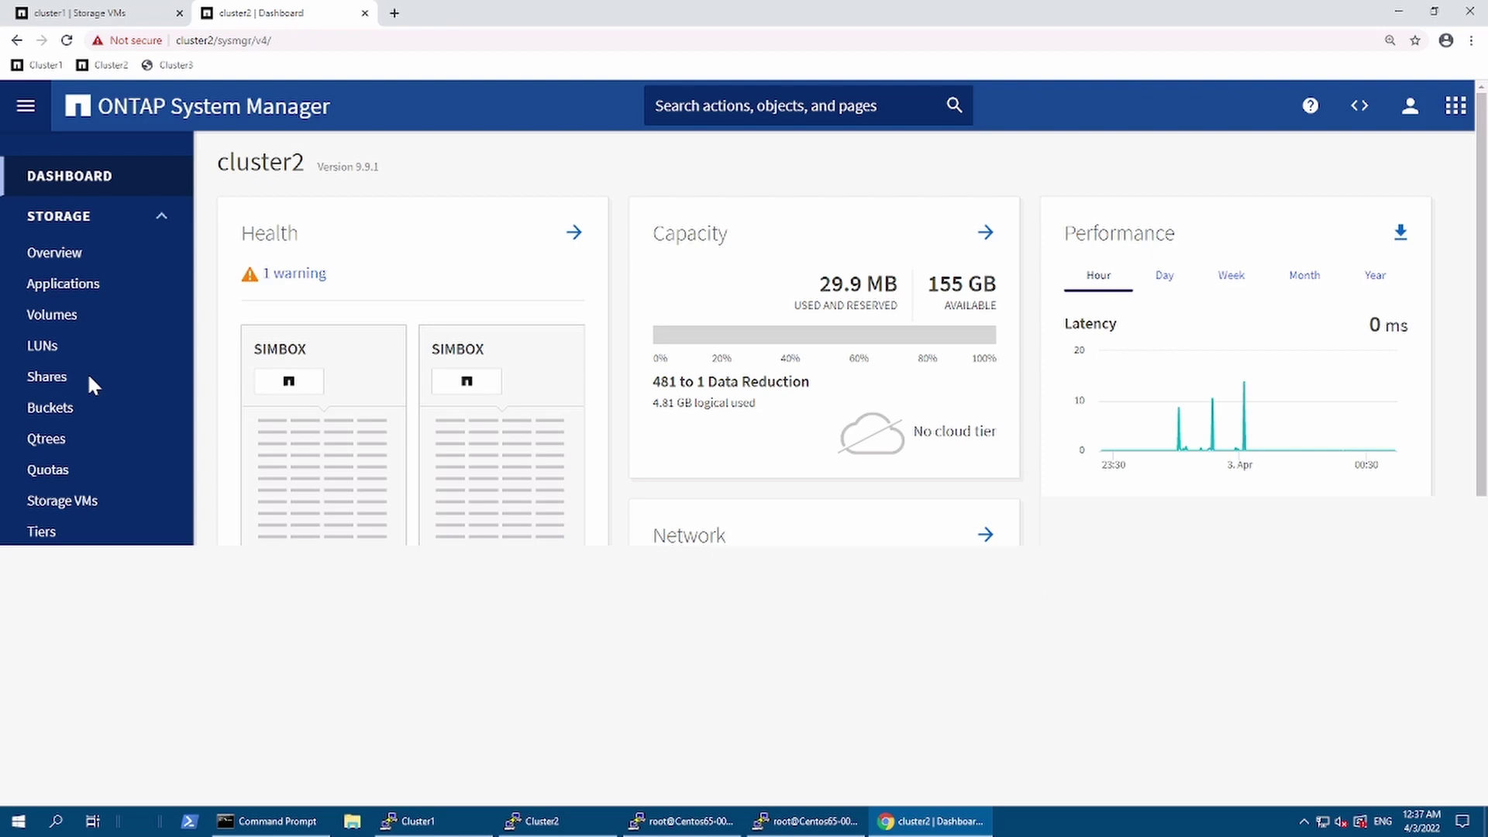
left_click(62, 502)
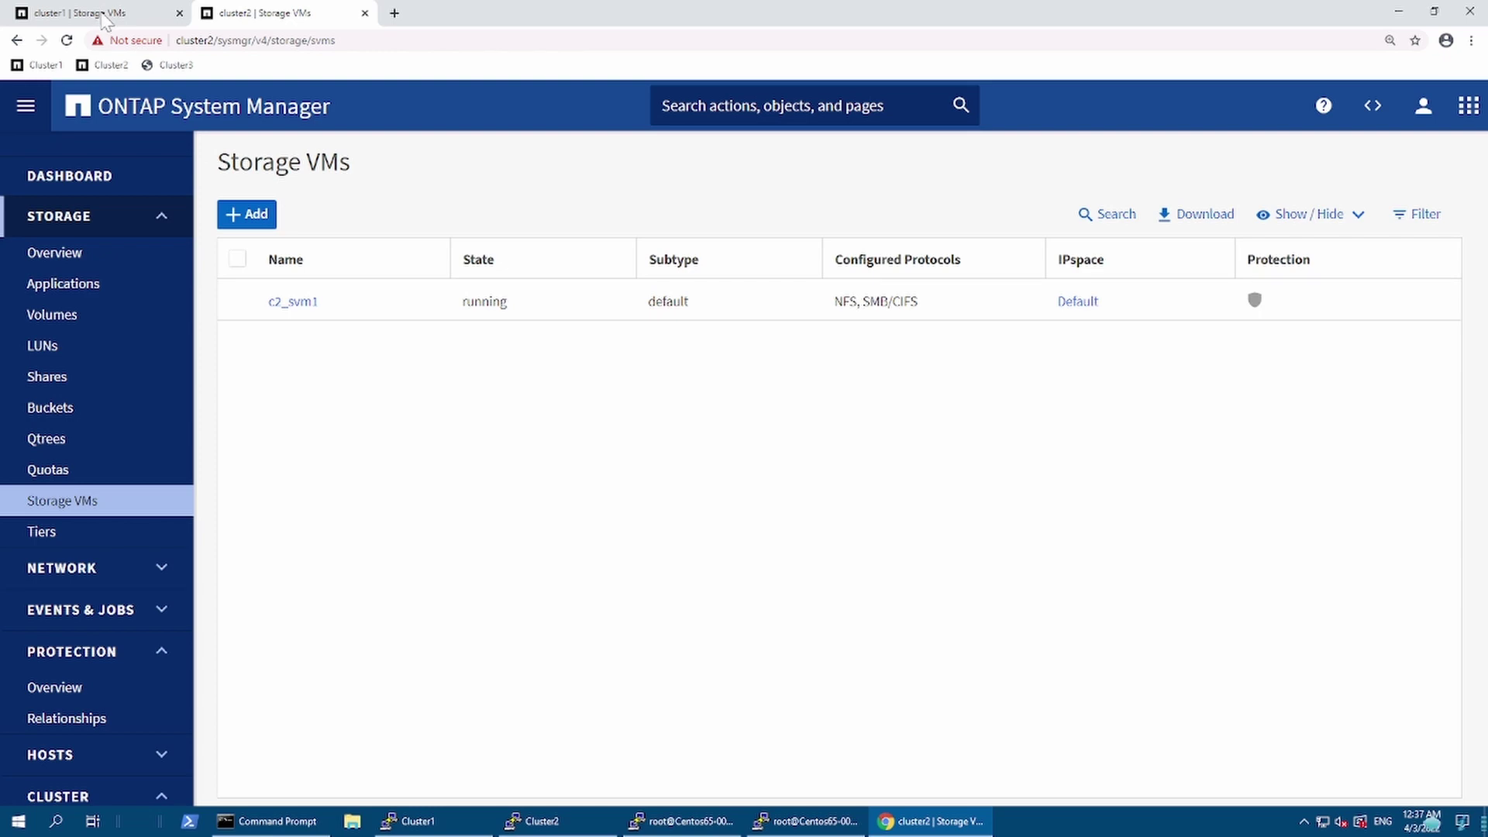
left_click(105, 19)
left_click(124, 722)
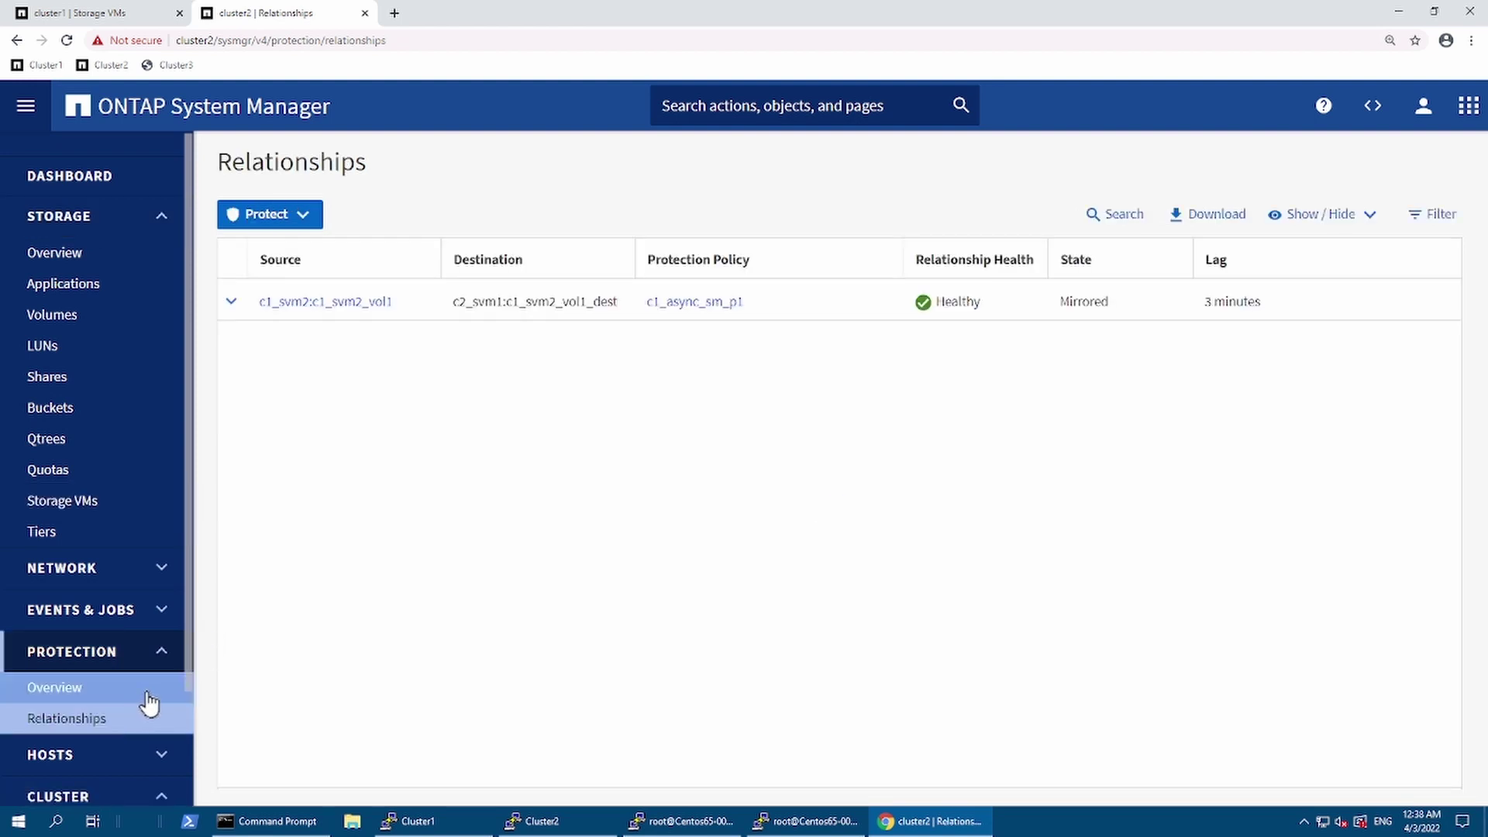
From cluster2's Protection Overview, expand Local Policy Settings and go to Protection Policies
left_click(86, 698)
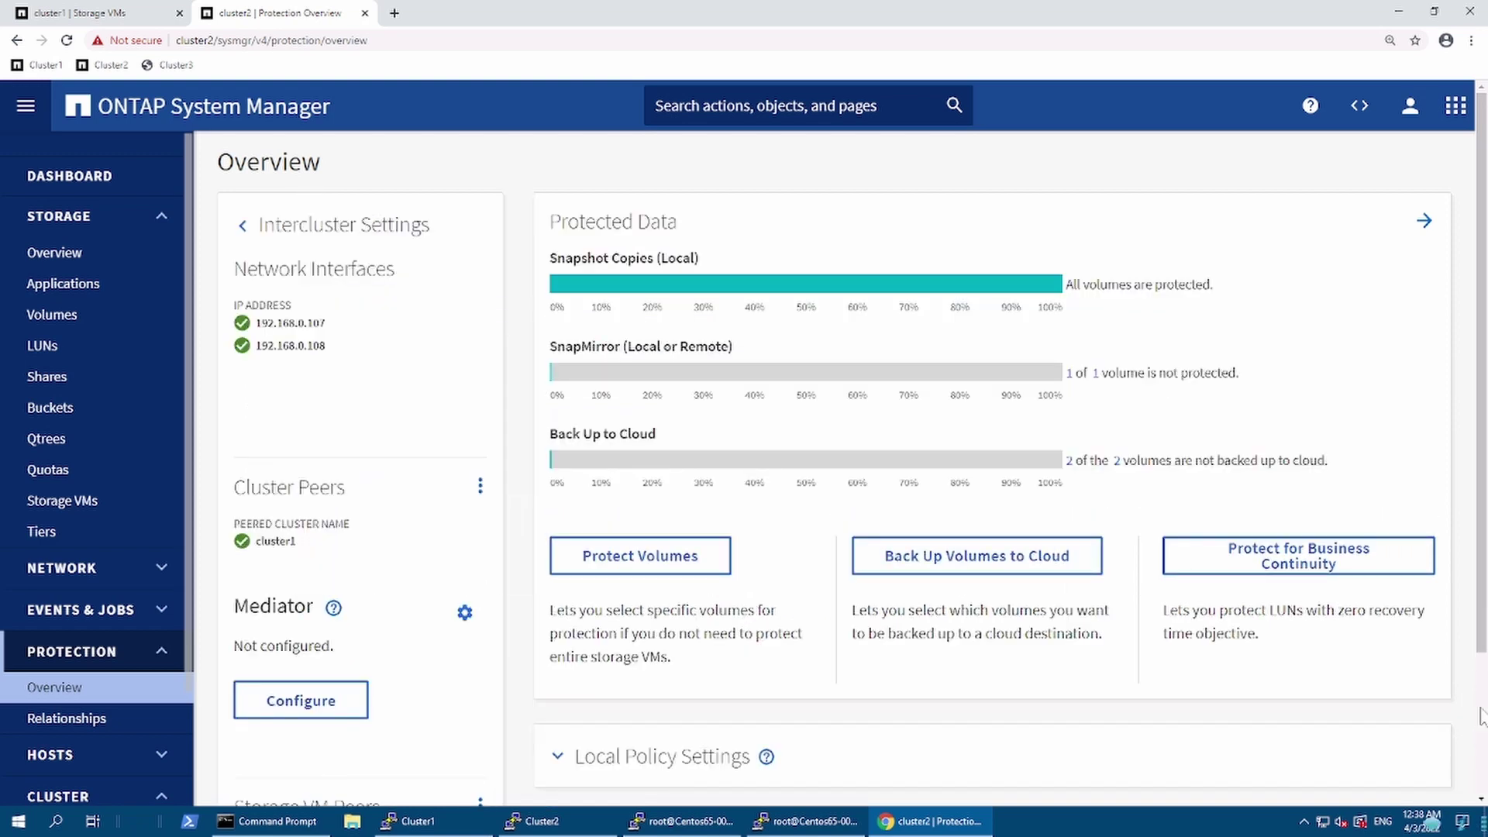
scroll(1479, 721, "down", 2)
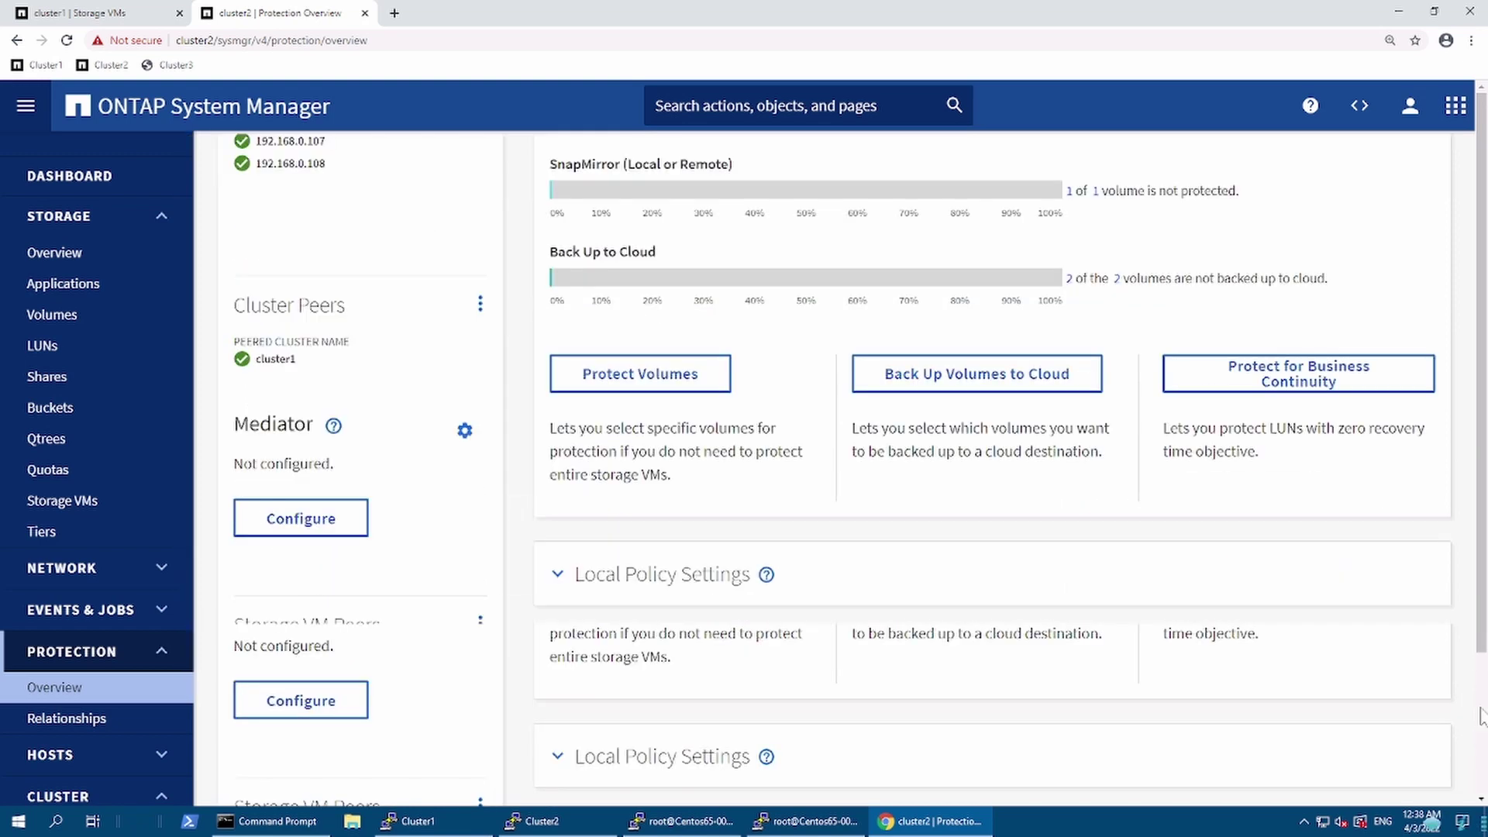
left_click(558, 580)
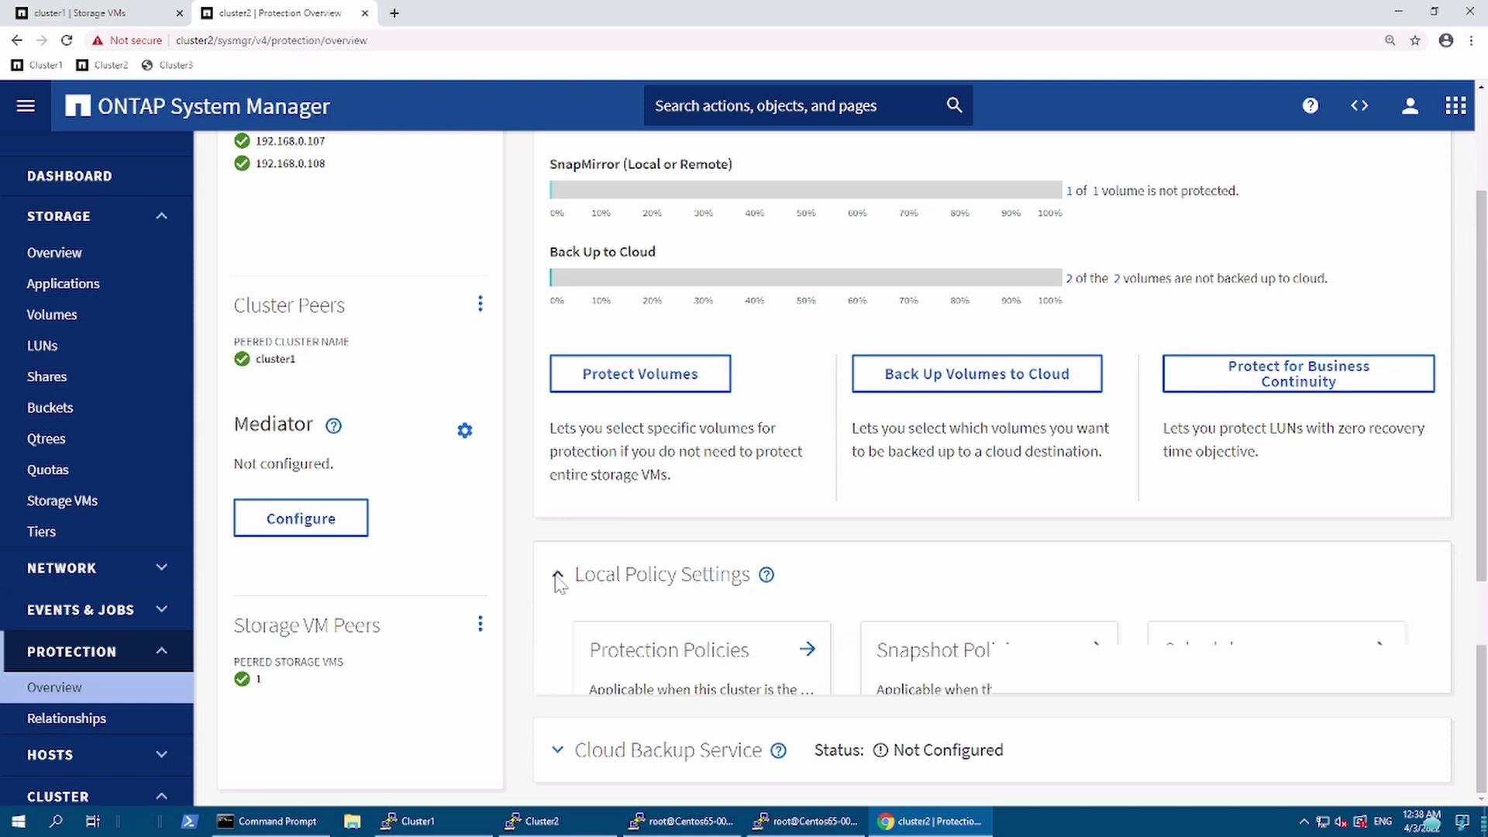
left_click(809, 651)
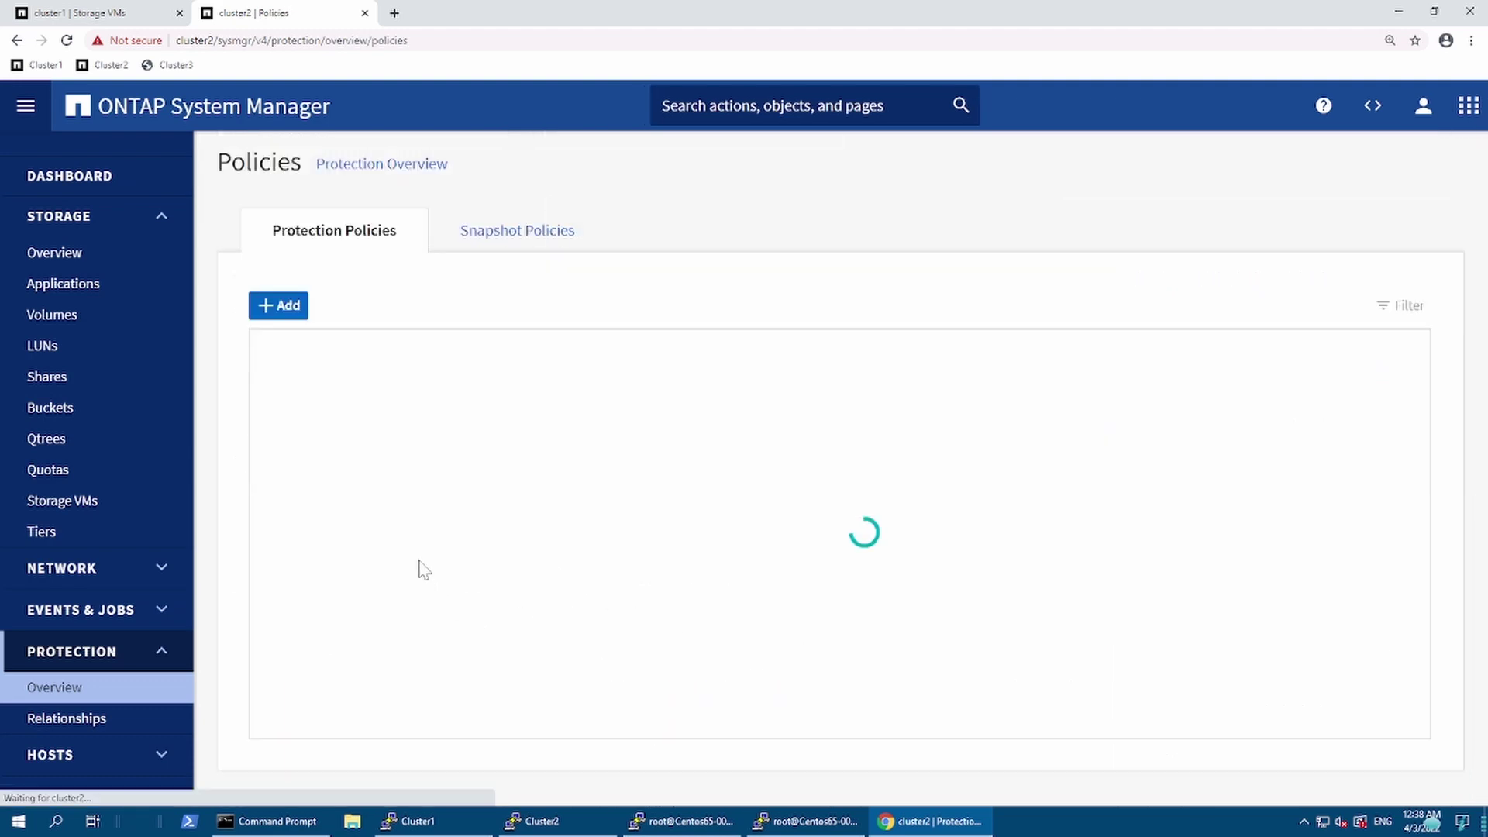
Add a new protection policy named c1_svm_Async_sm_policy
left_click(276, 310)
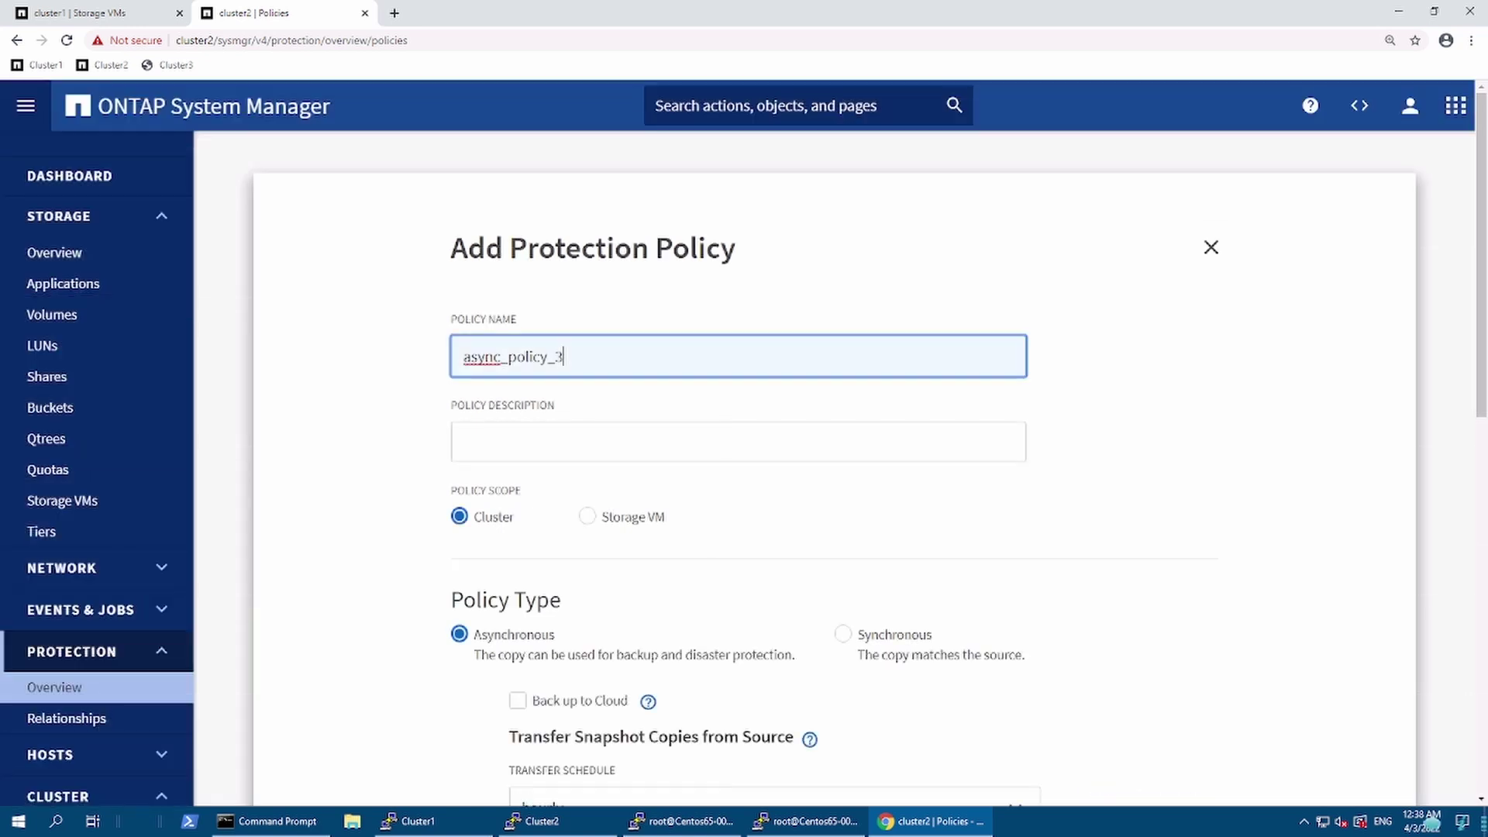
left_click_drag(563, 357, 378, 324)
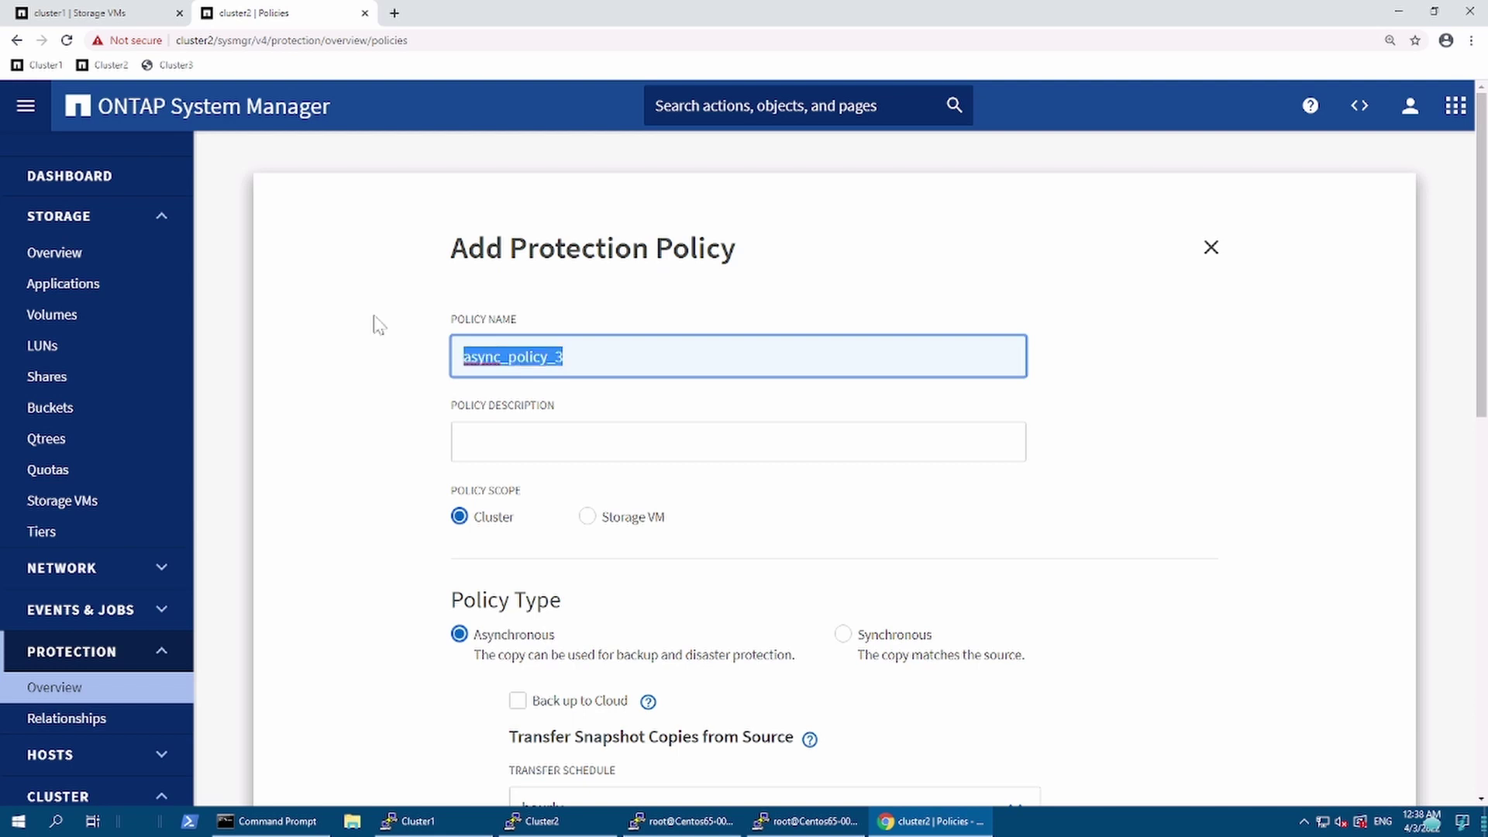
type("c1")
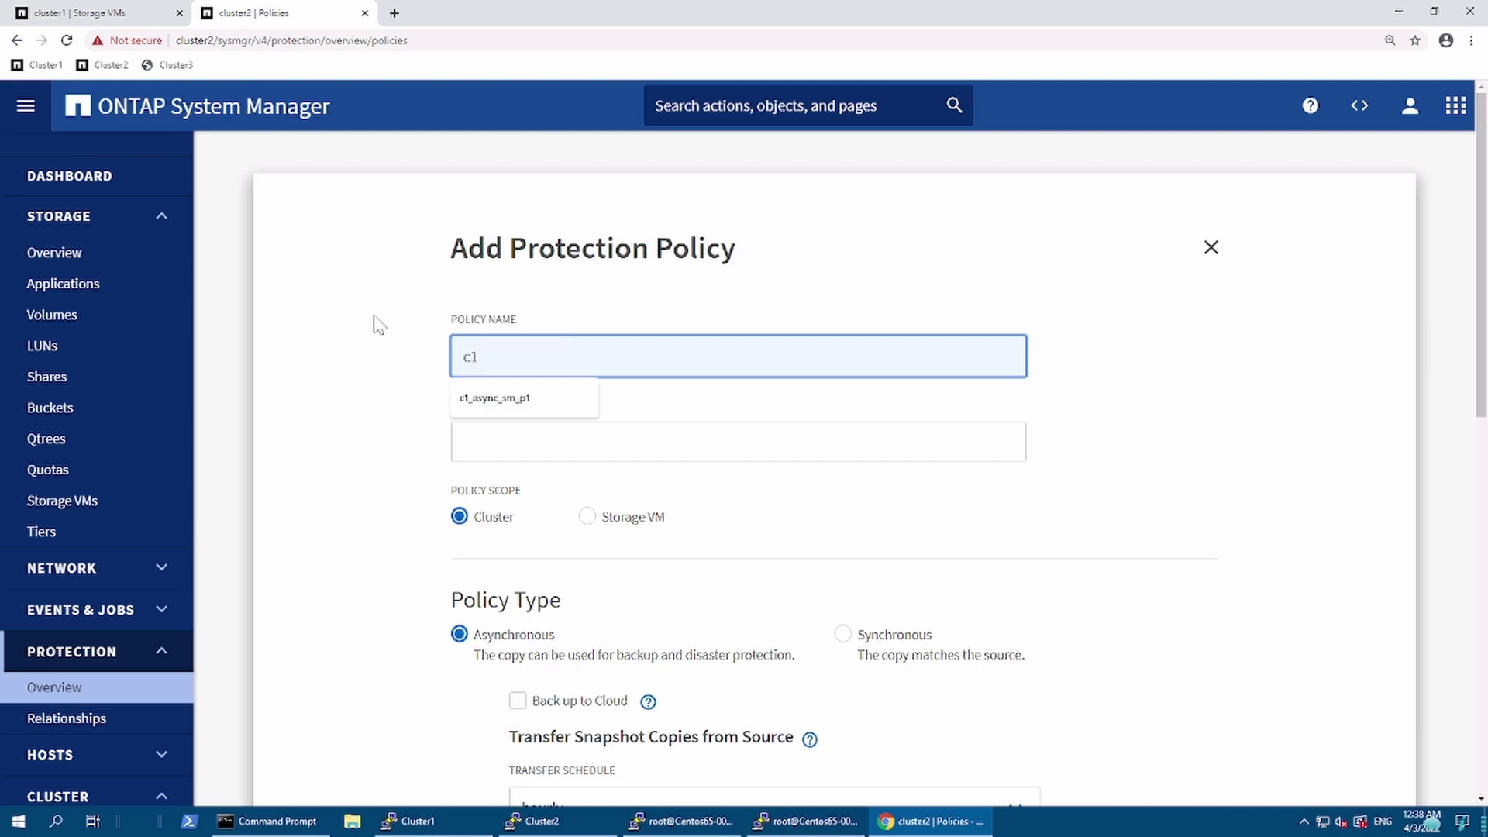
type("_a")
key("BackSpace")
type("svm")
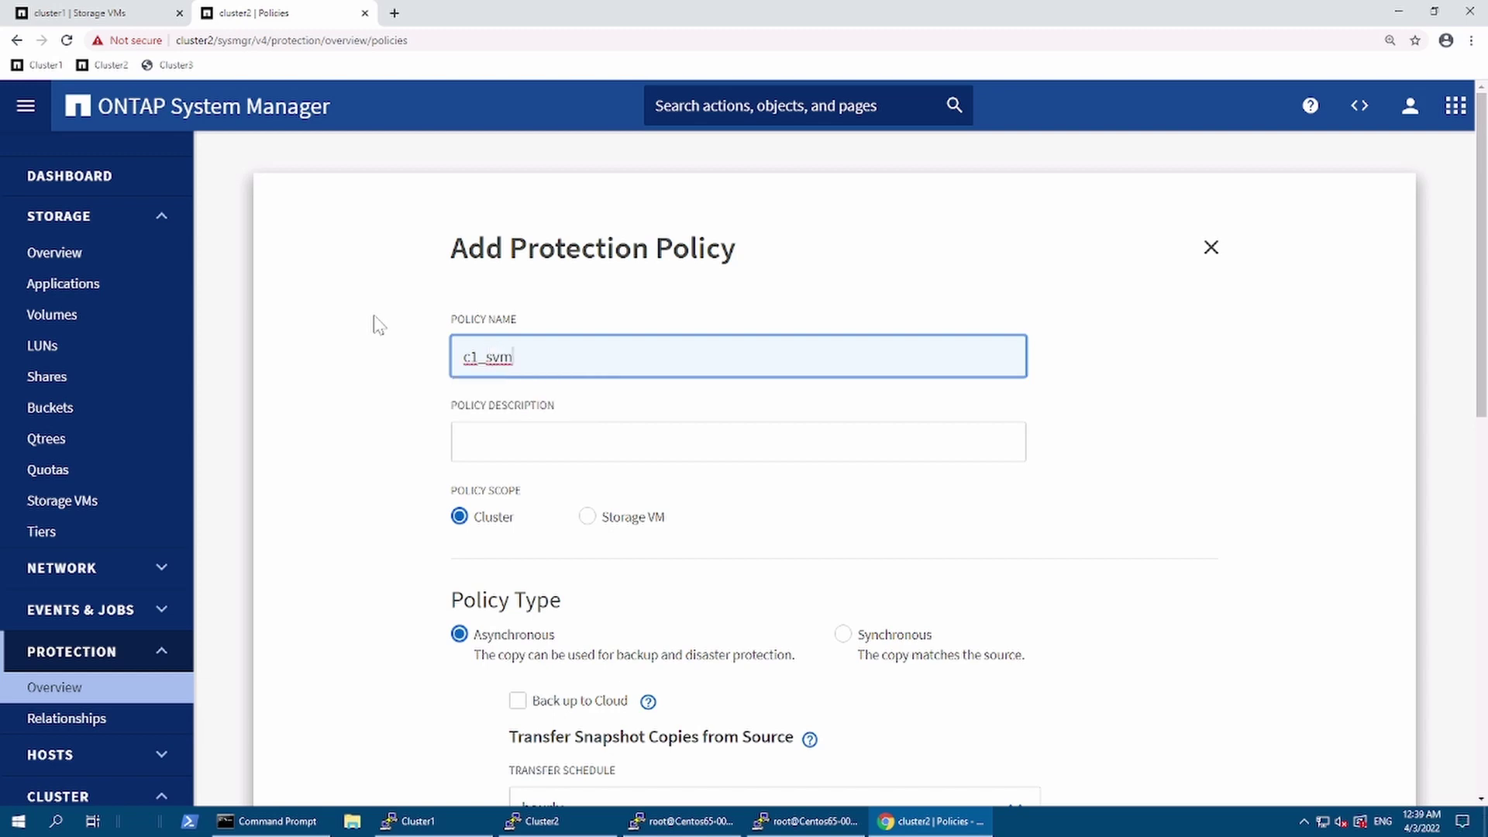
type("_As")
key("BackSpace")
type("sync_sm_policy")
Review the form's Cluster scope, Asynchronous type and hourly transfer schedule
scroll(1482, 454, "down", 1)
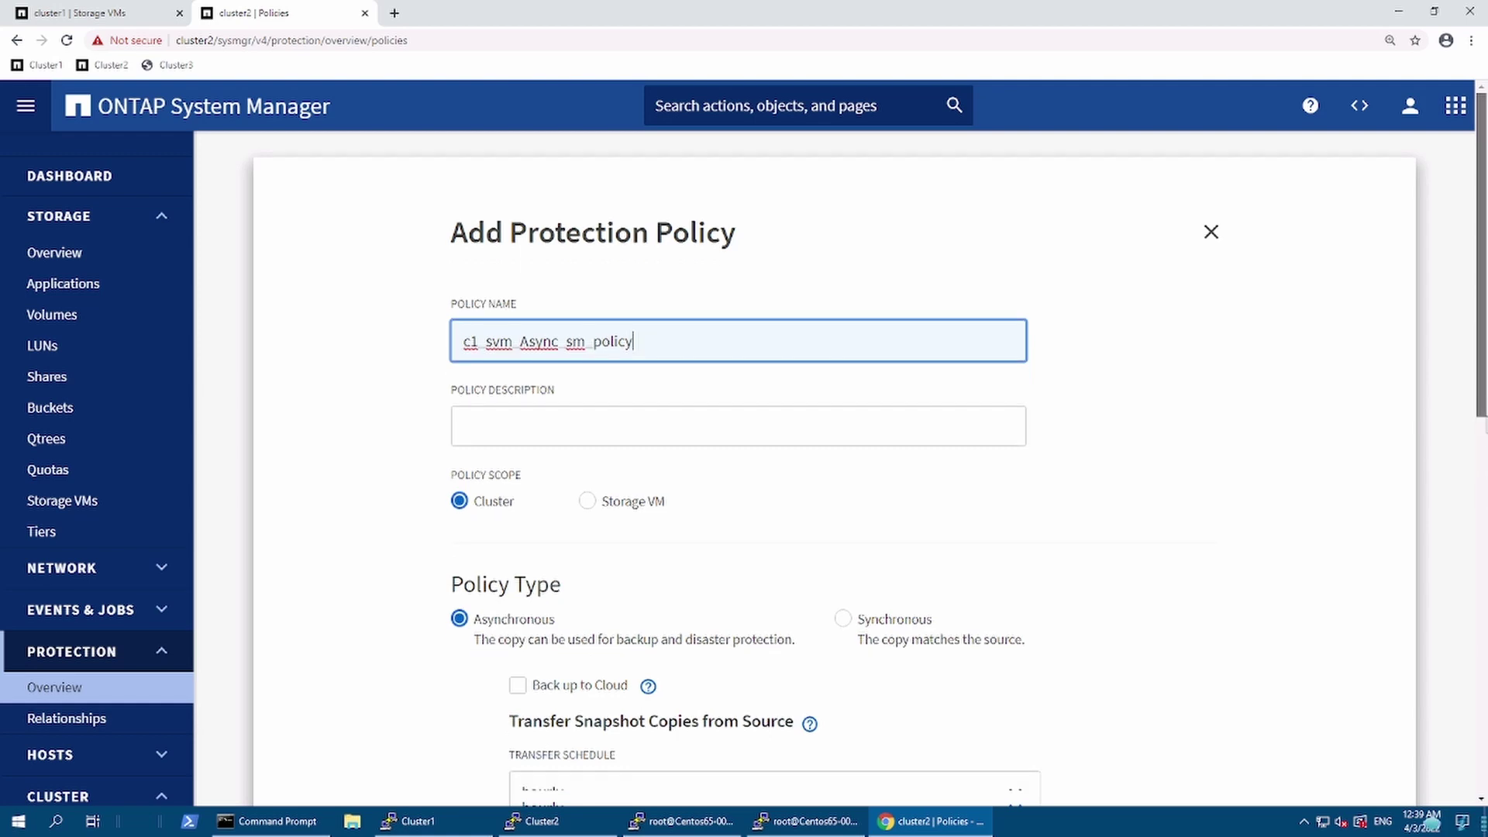
scroll(1484, 466, "down", 1)
scroll(1483, 423, "down", 1)
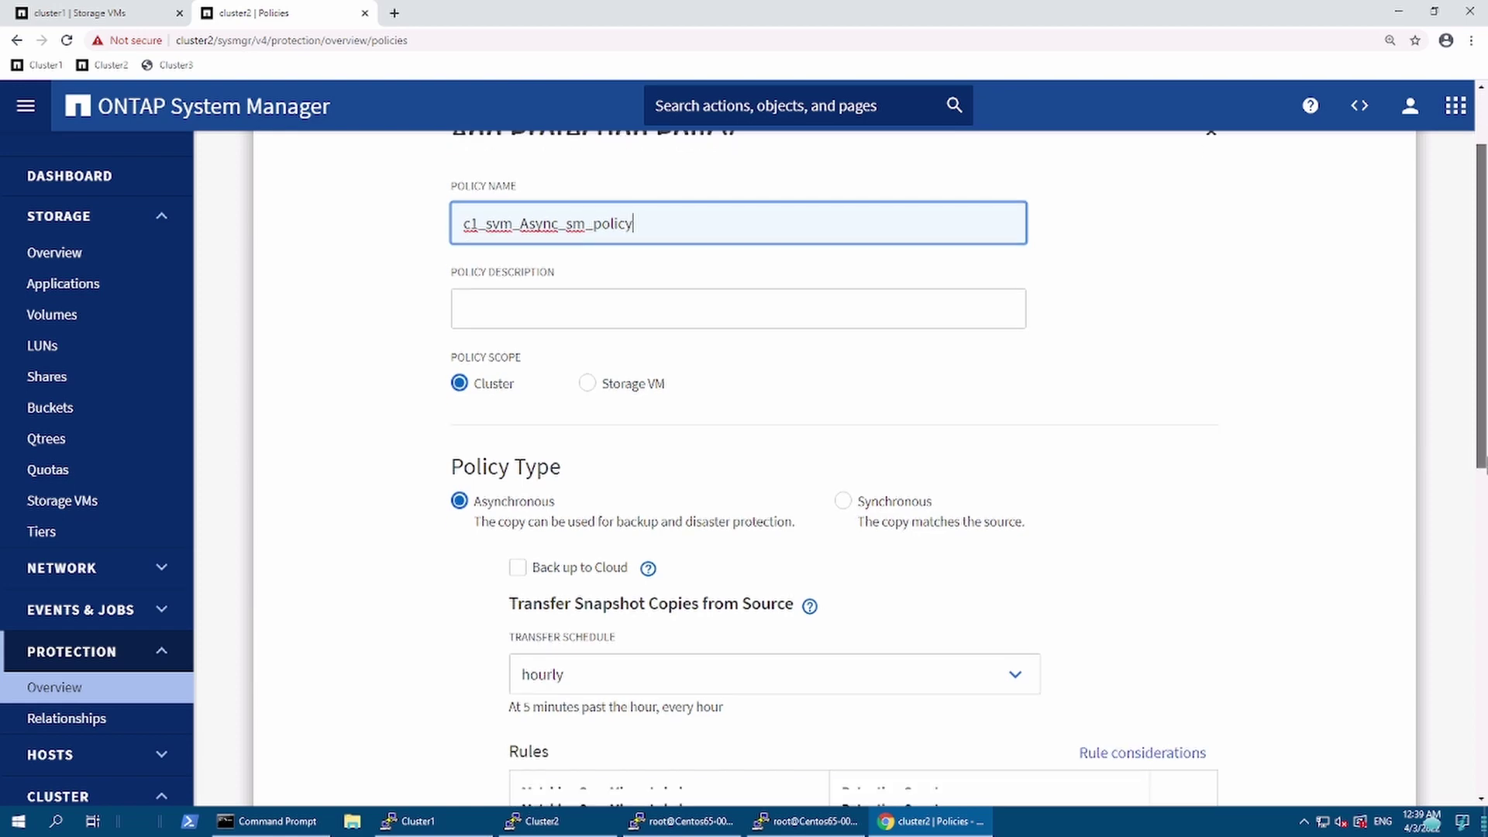
scroll(1485, 564, "down", 2)
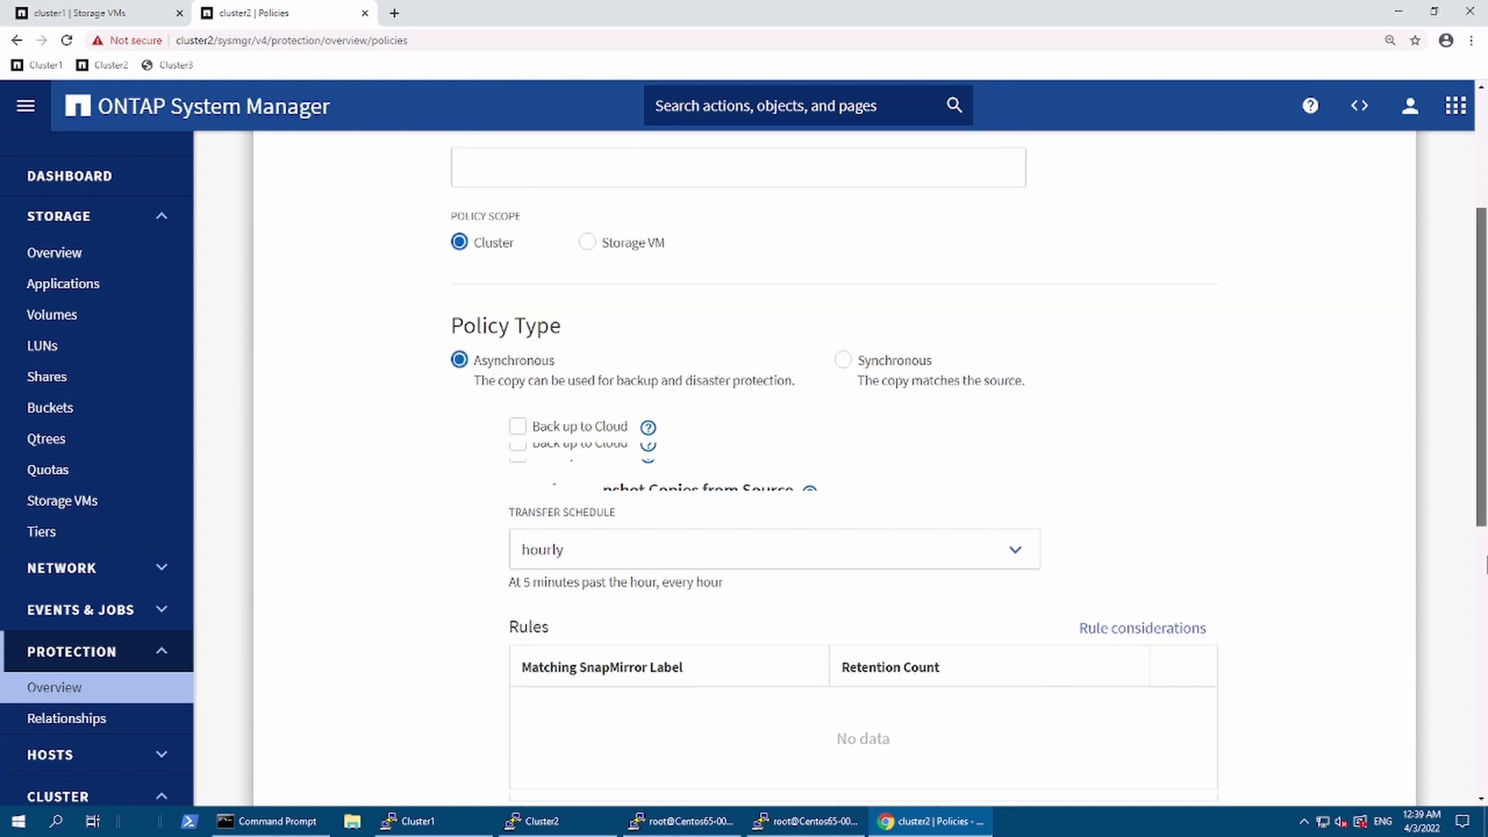
scroll(1485, 564, "down", 3)
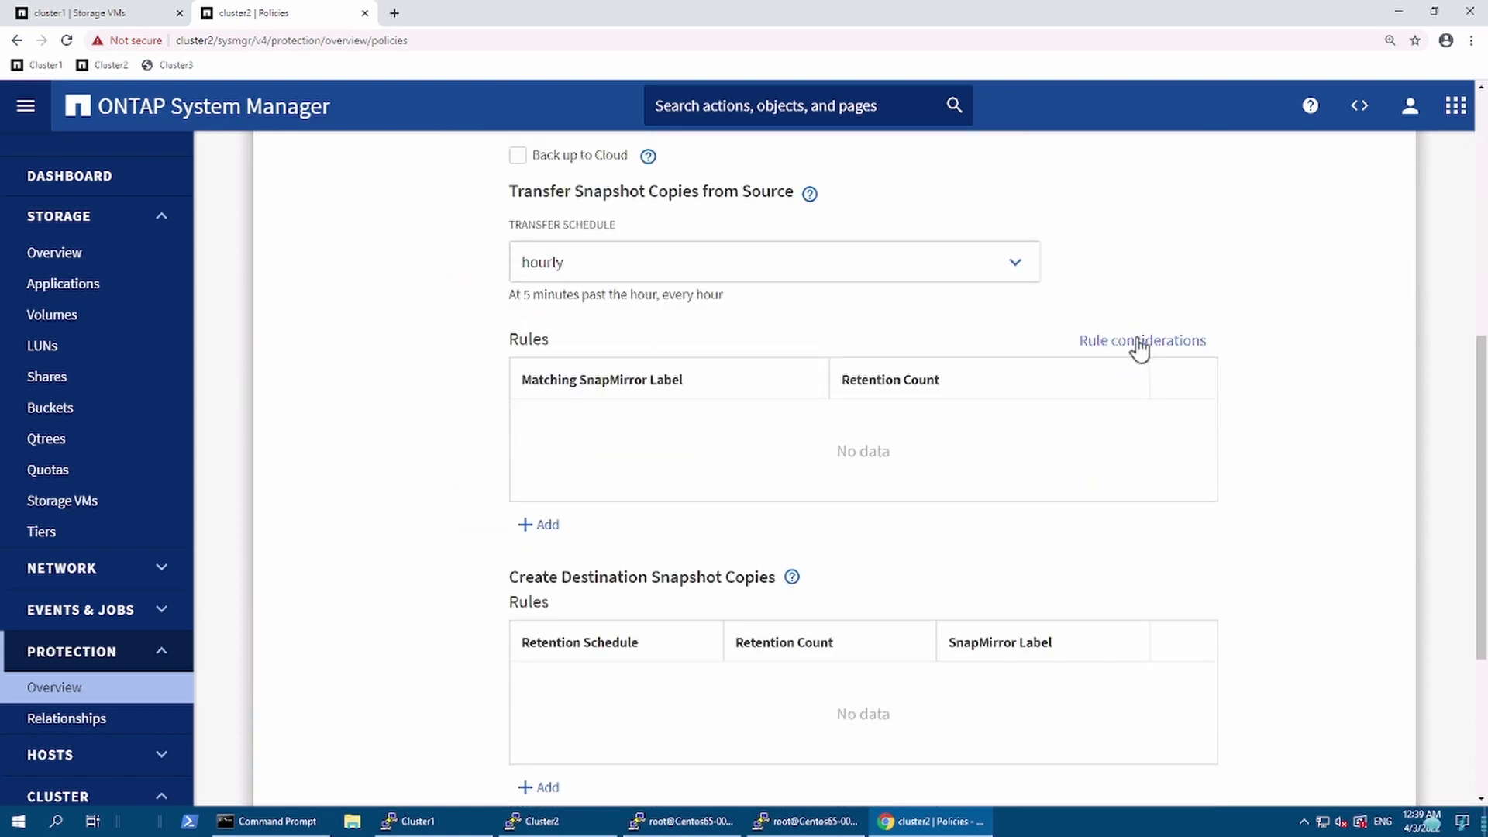
mouse_move(1139, 341)
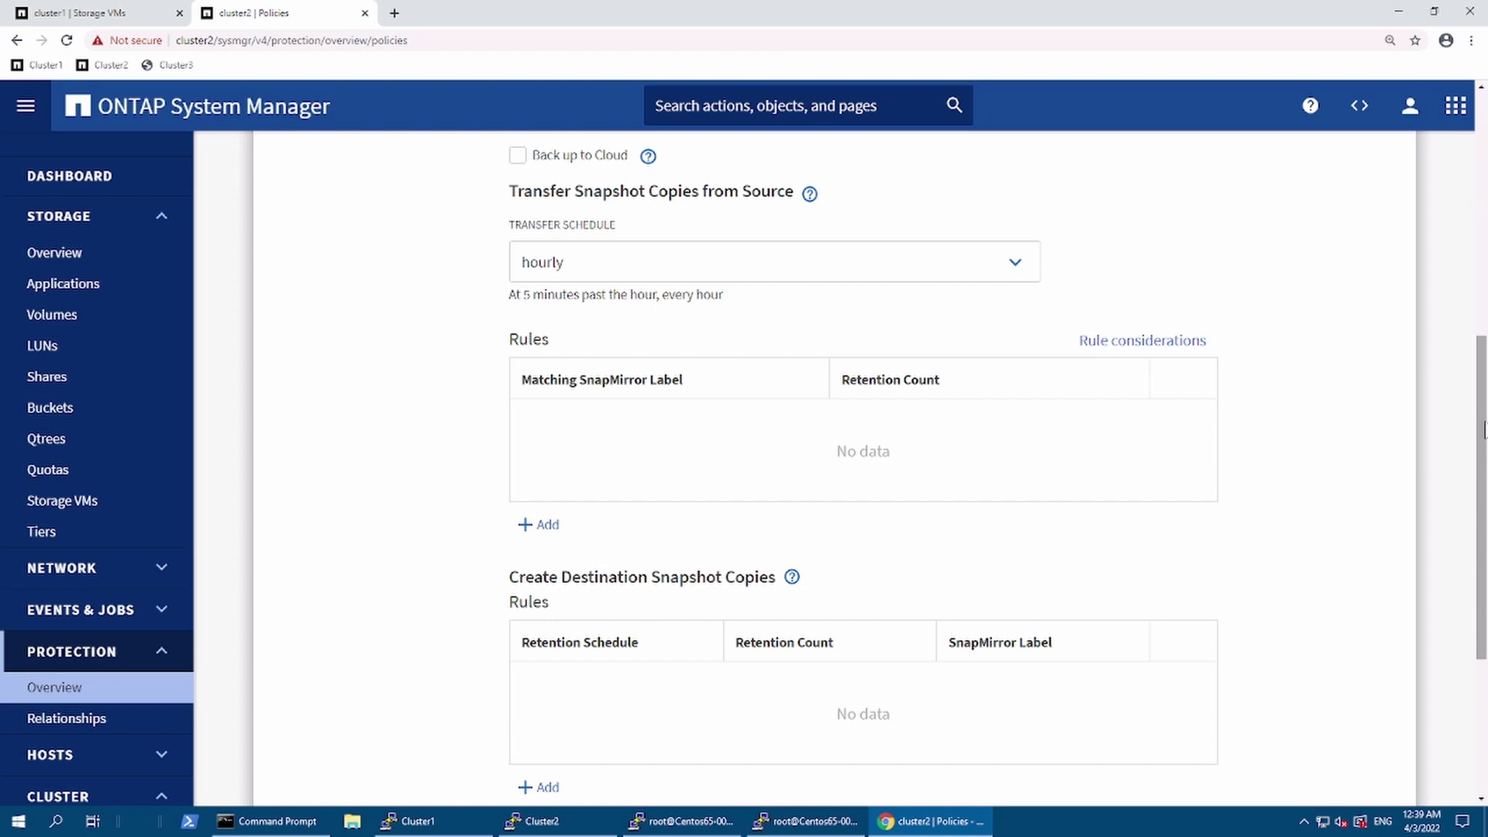
left_click_drag(1483, 431, 1483, 440)
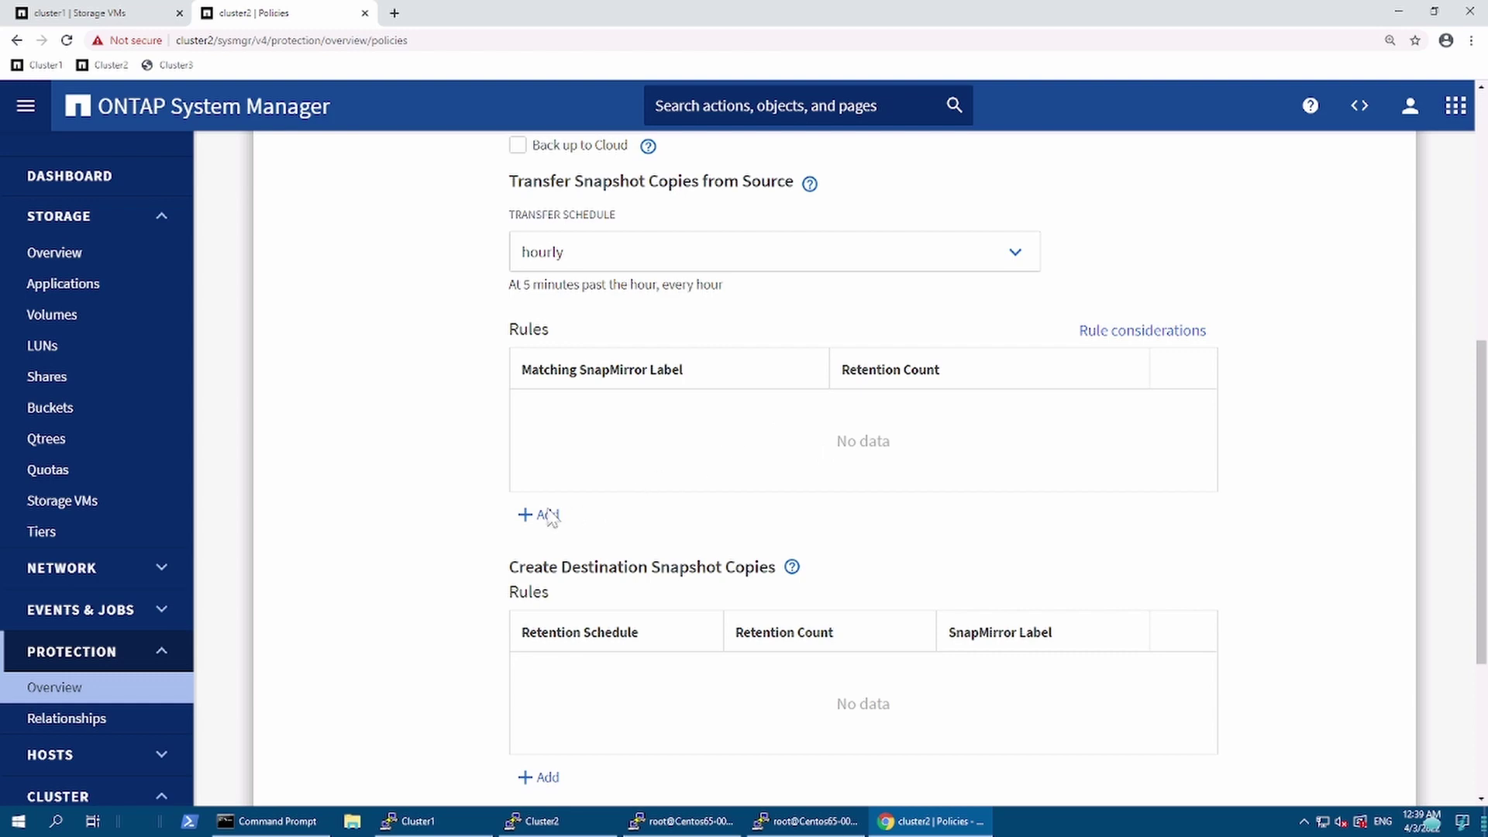
scroll(1032, 668, "down", 3)
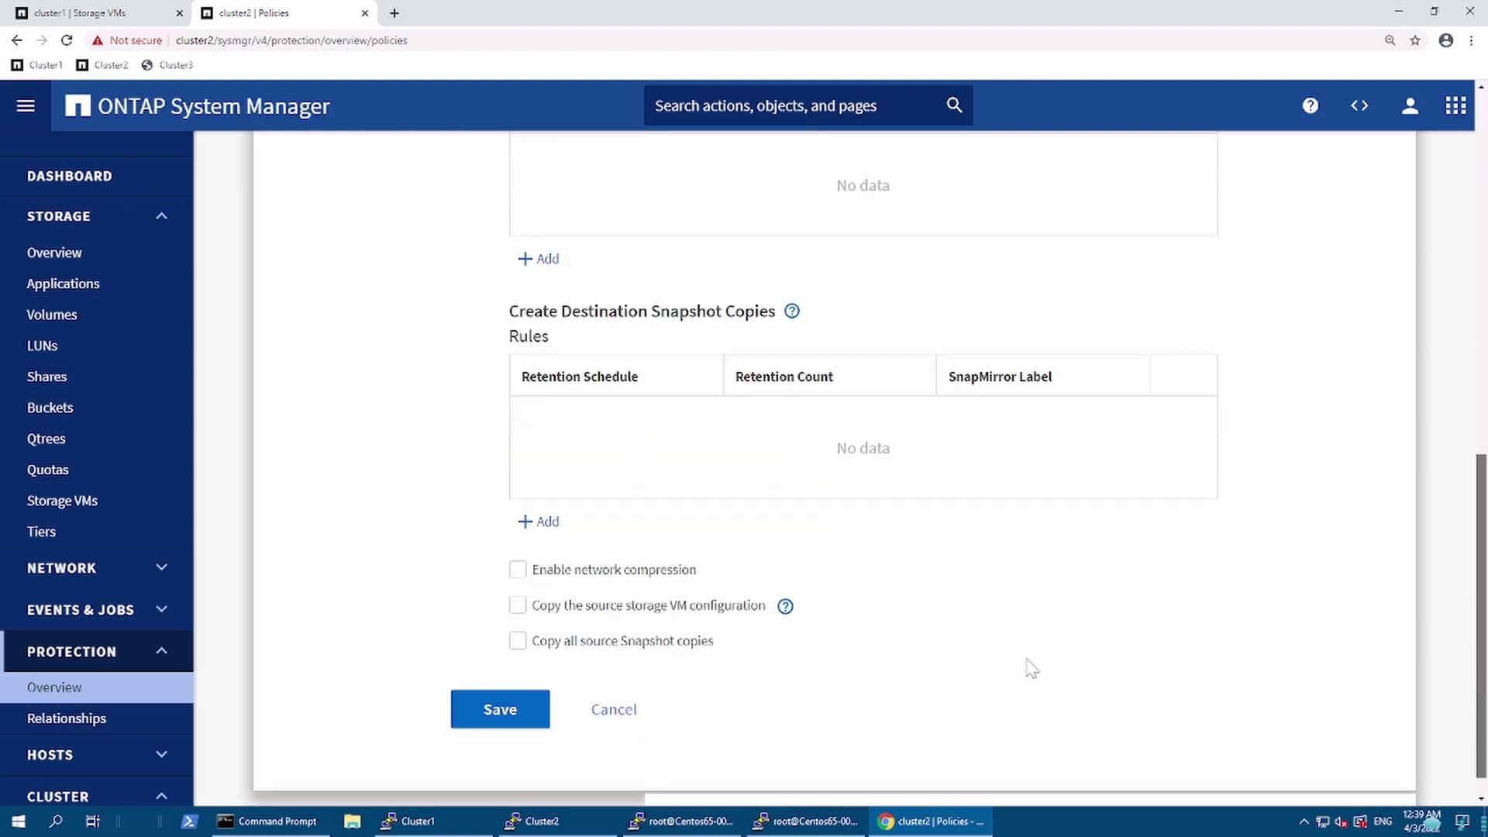
Enable copying the source storage VM configuration with all interfaces and protocols, then save the policy
scroll(1031, 668, "down", 1)
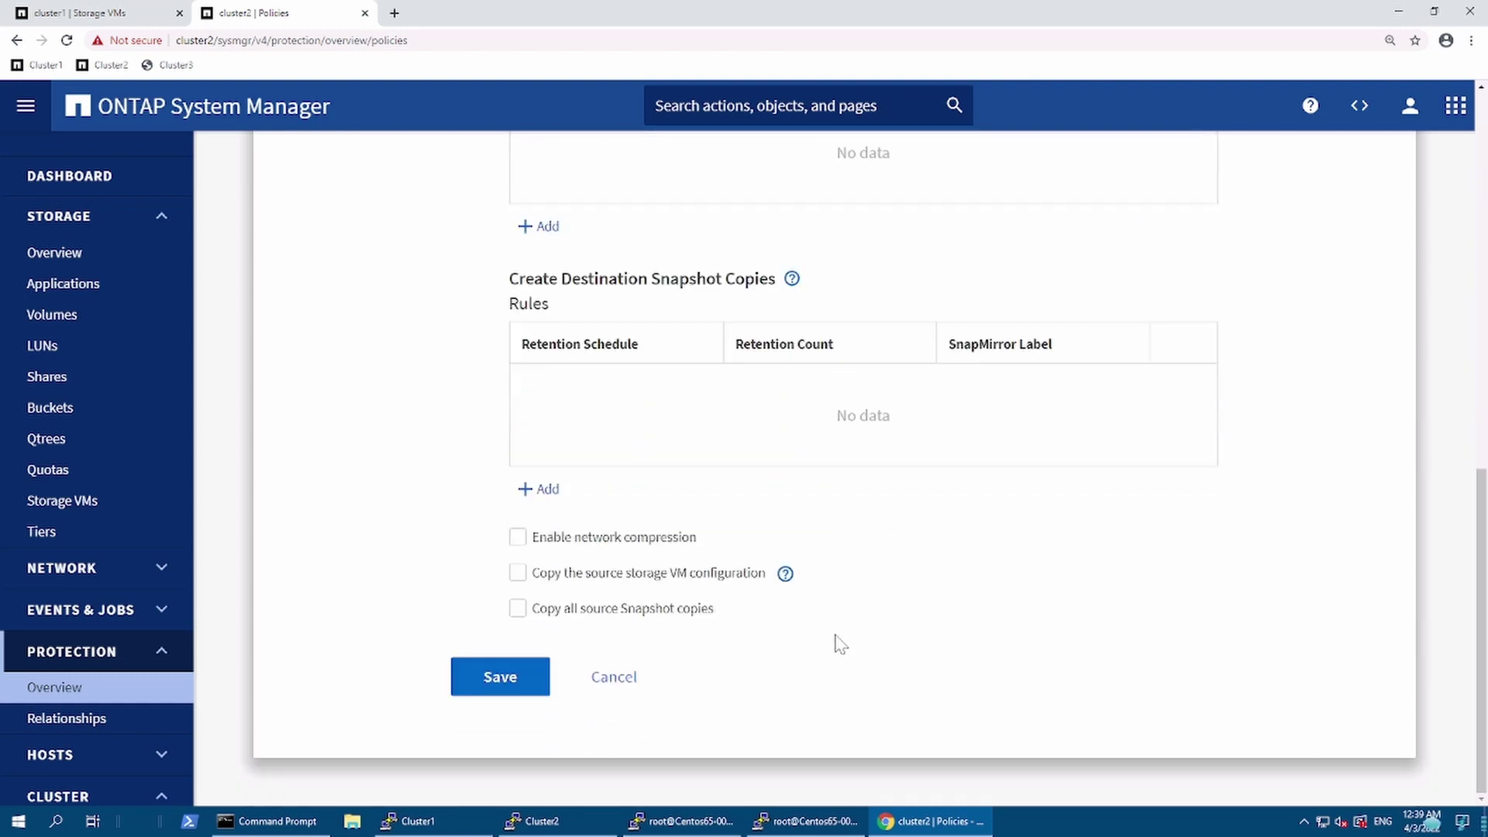
left_click(516, 578)
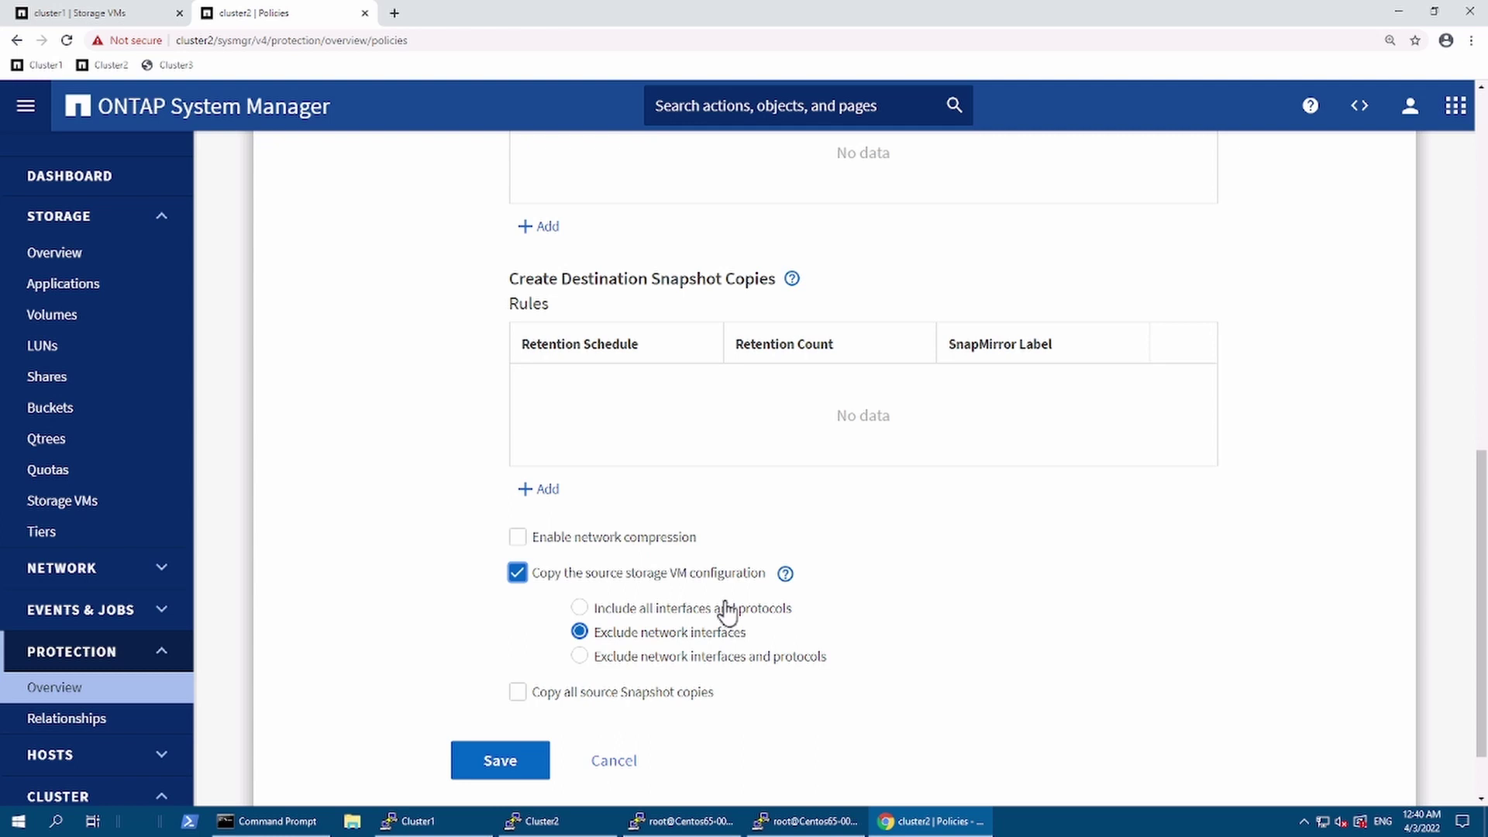
left_click(726, 610)
left_click(487, 770)
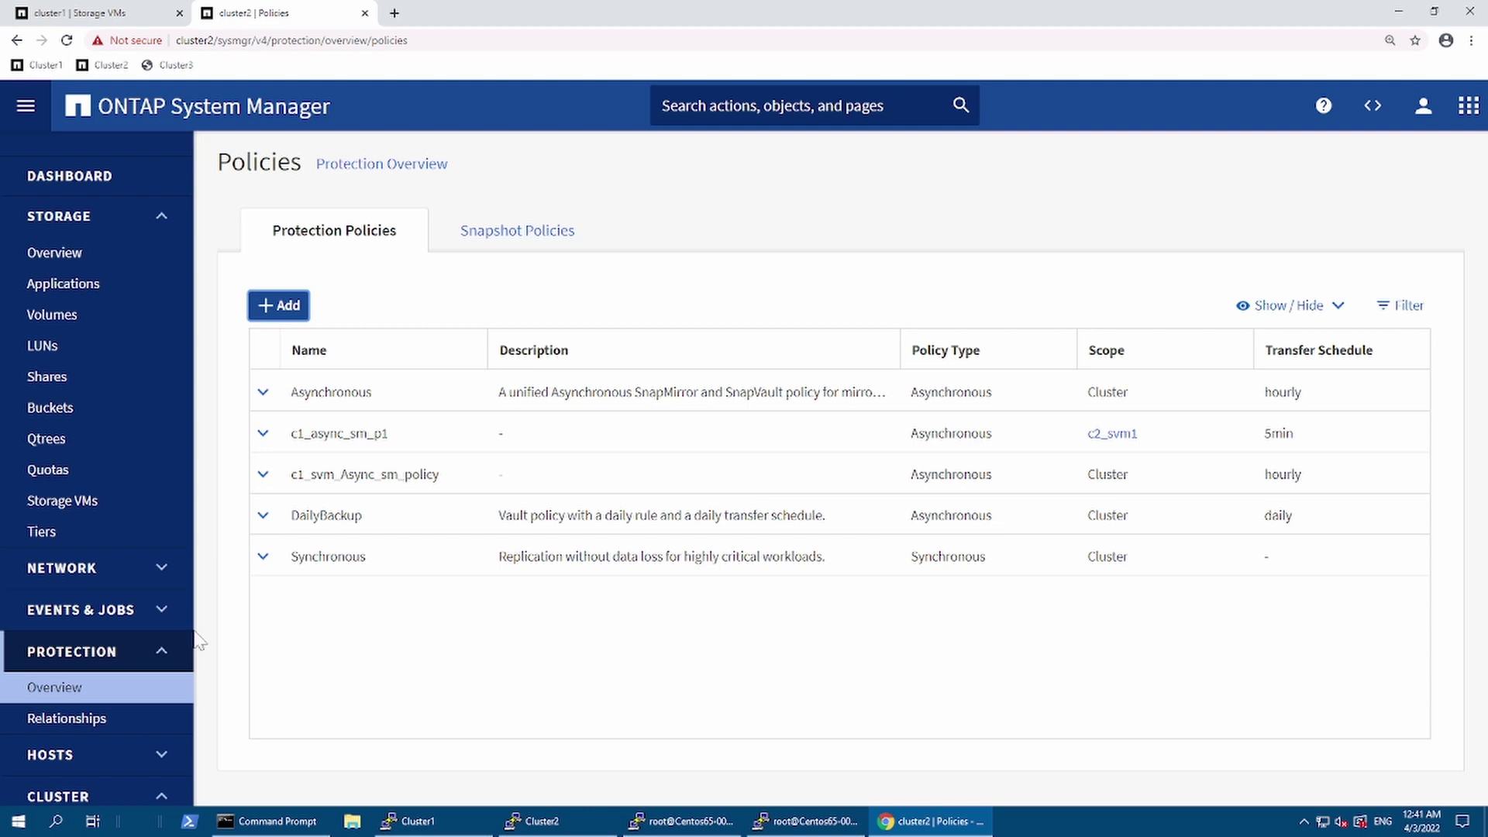
Go to cluster2's Storage VMs, opening and cancelling the Add Storage VM form
left_click(102, 503)
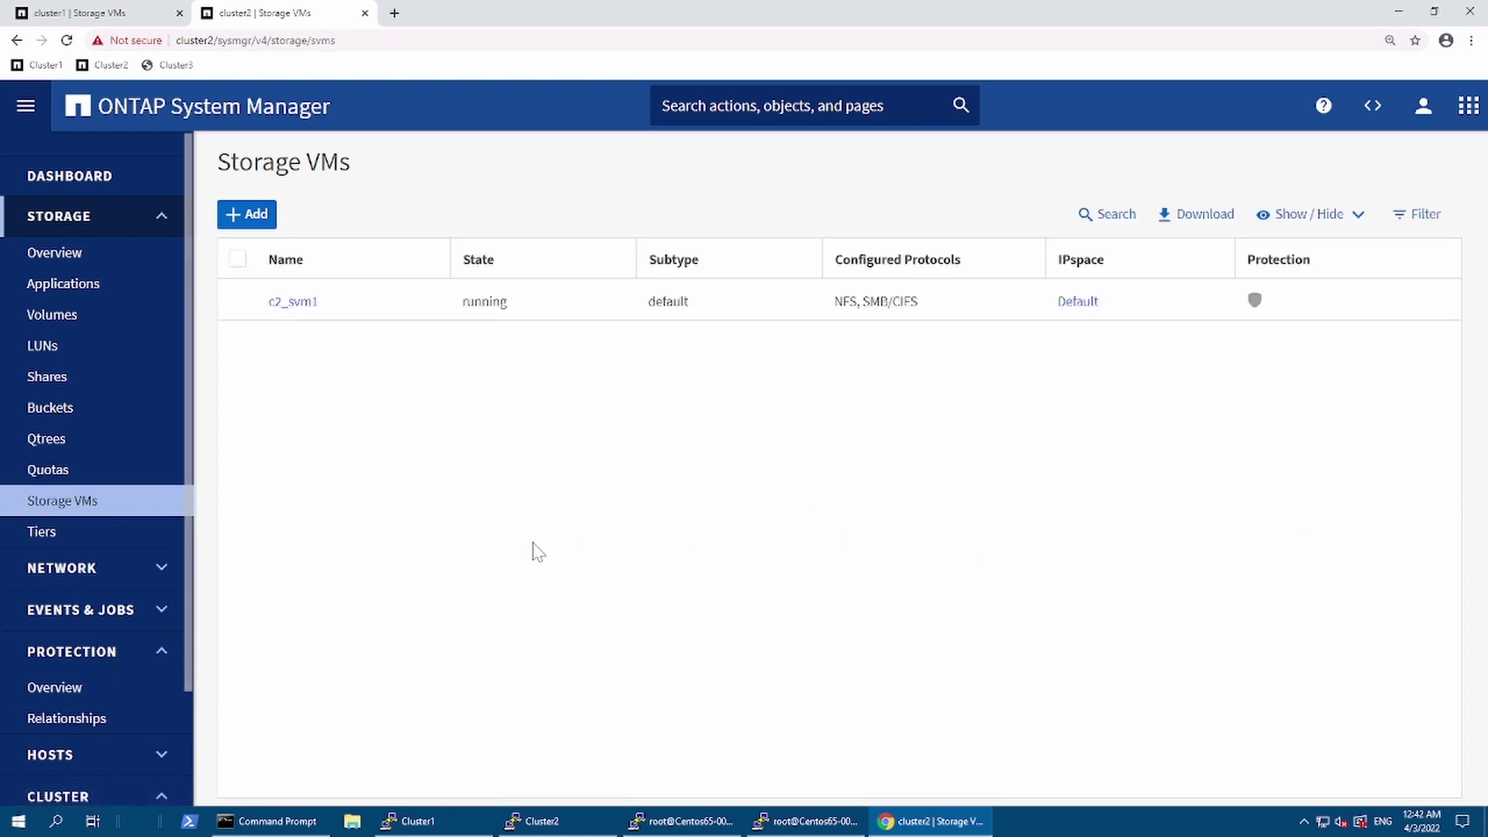
left_click(260, 224)
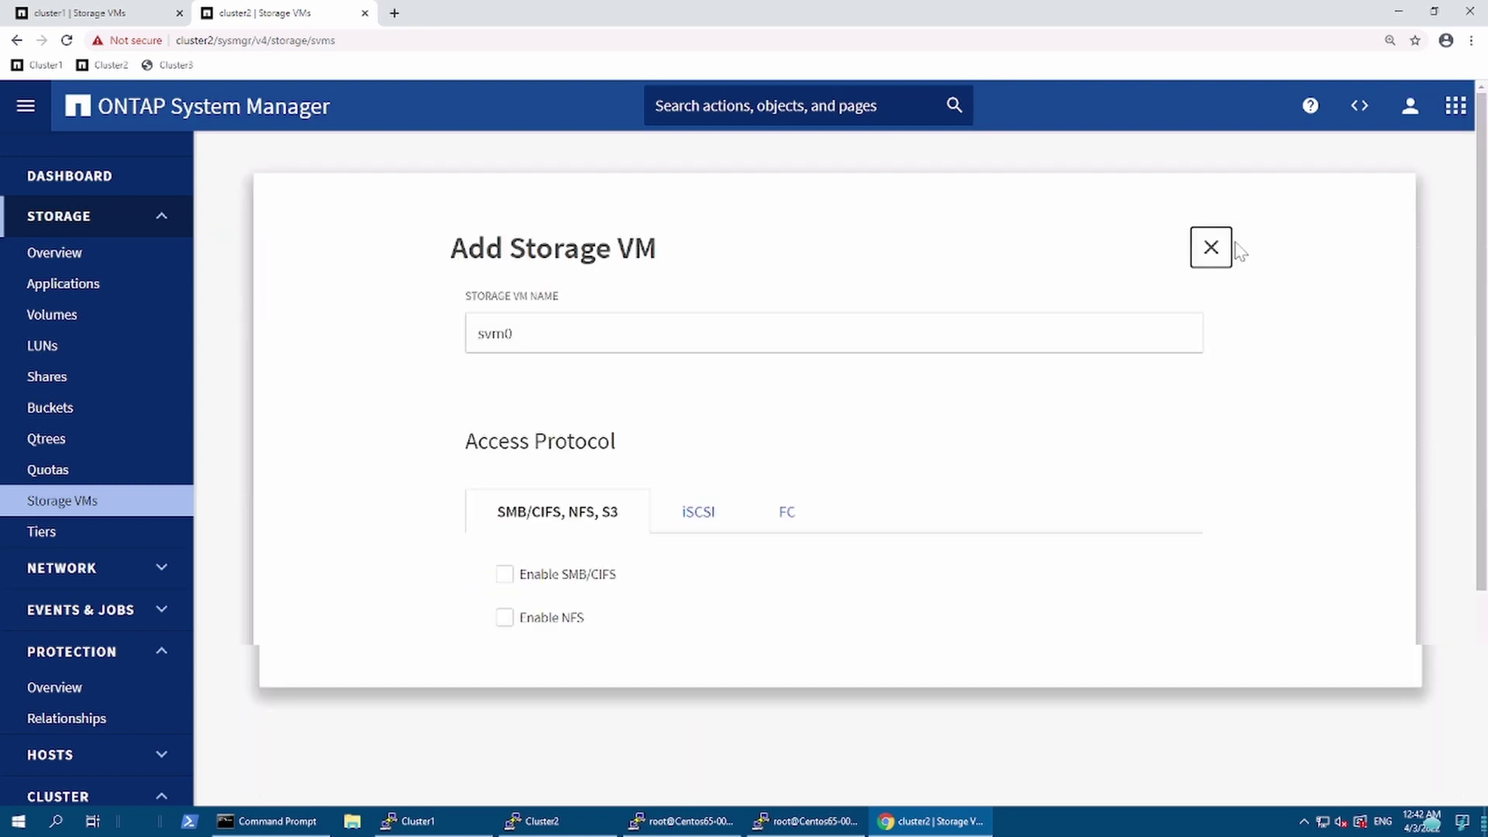
left_click(1230, 253)
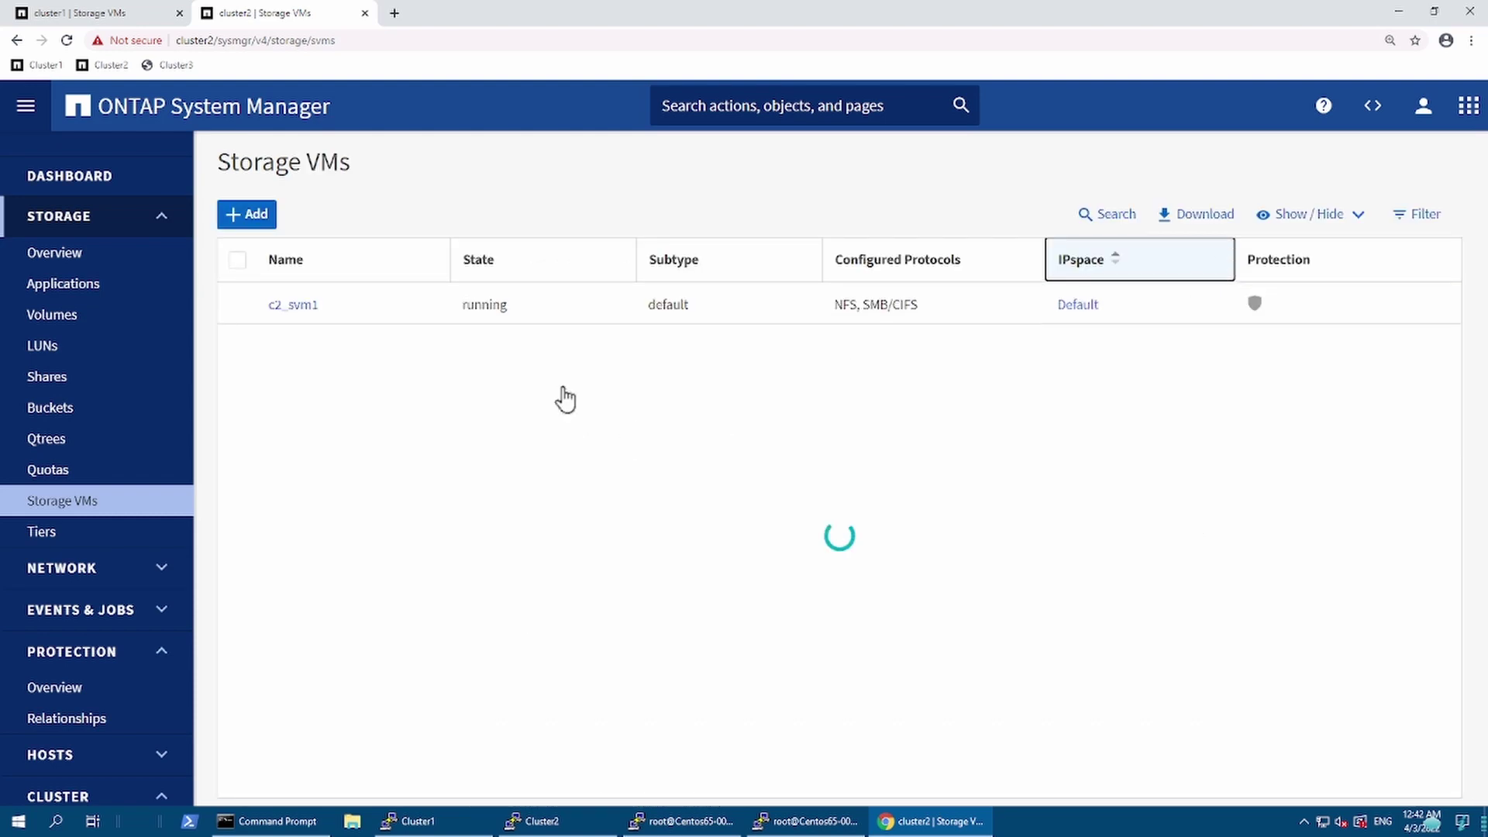
Enable NFS versions 3, 4, 4.1 and 4.2 on c1_svm3, then return to cluster2
left_click(110, 17)
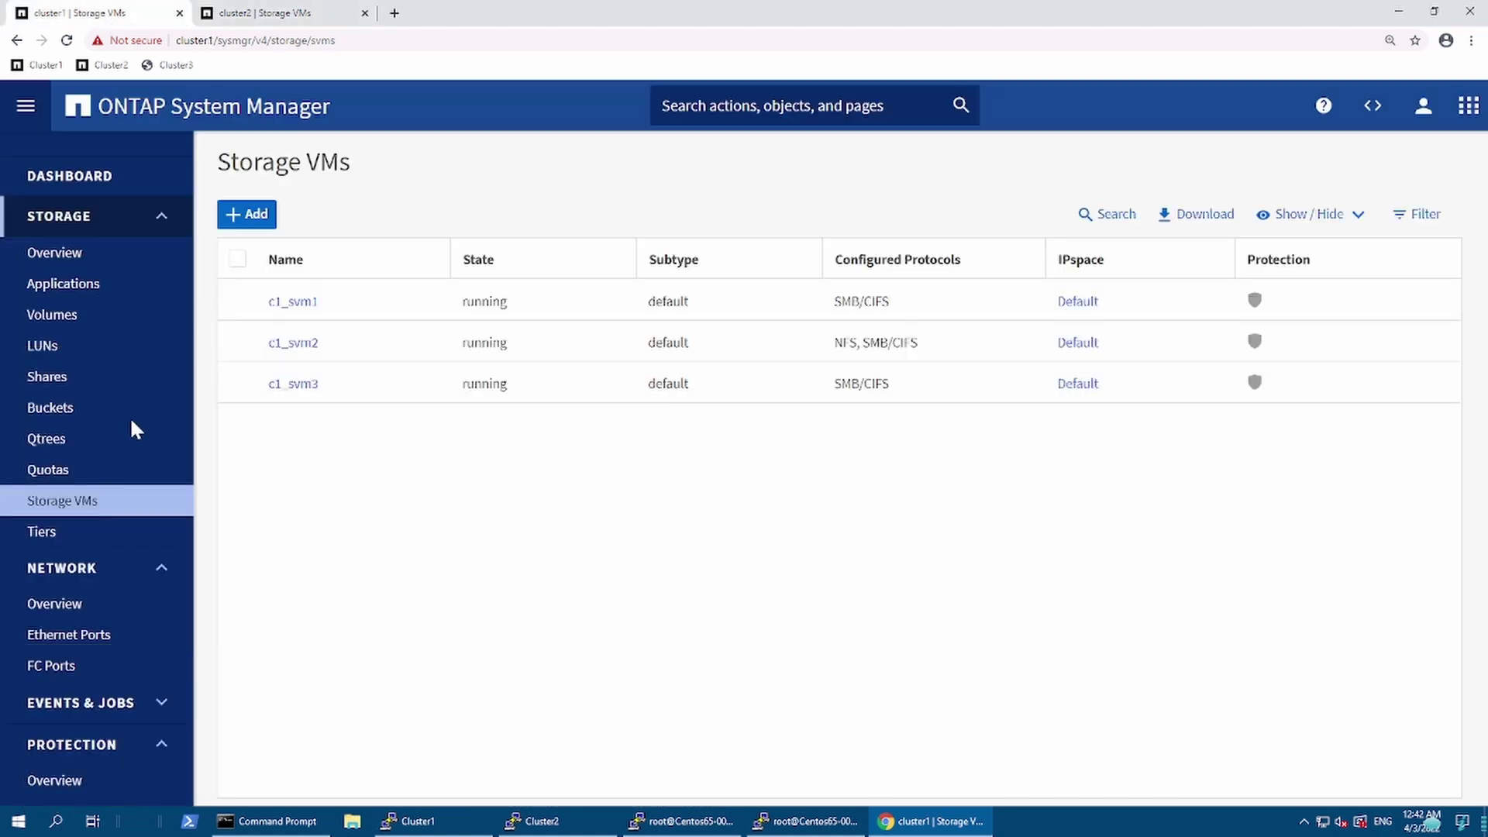
left_click(308, 385)
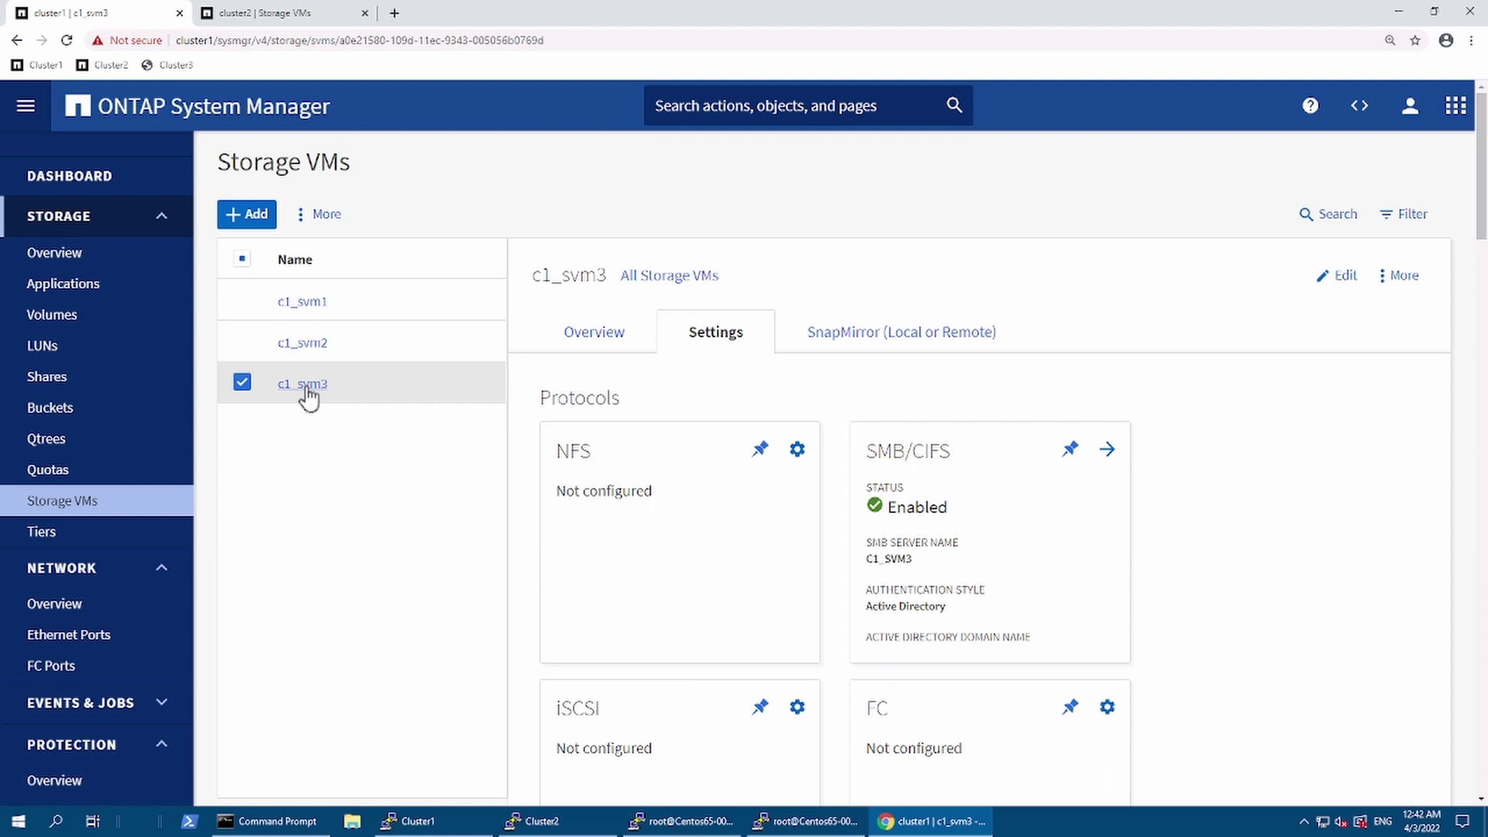
left_click(798, 451)
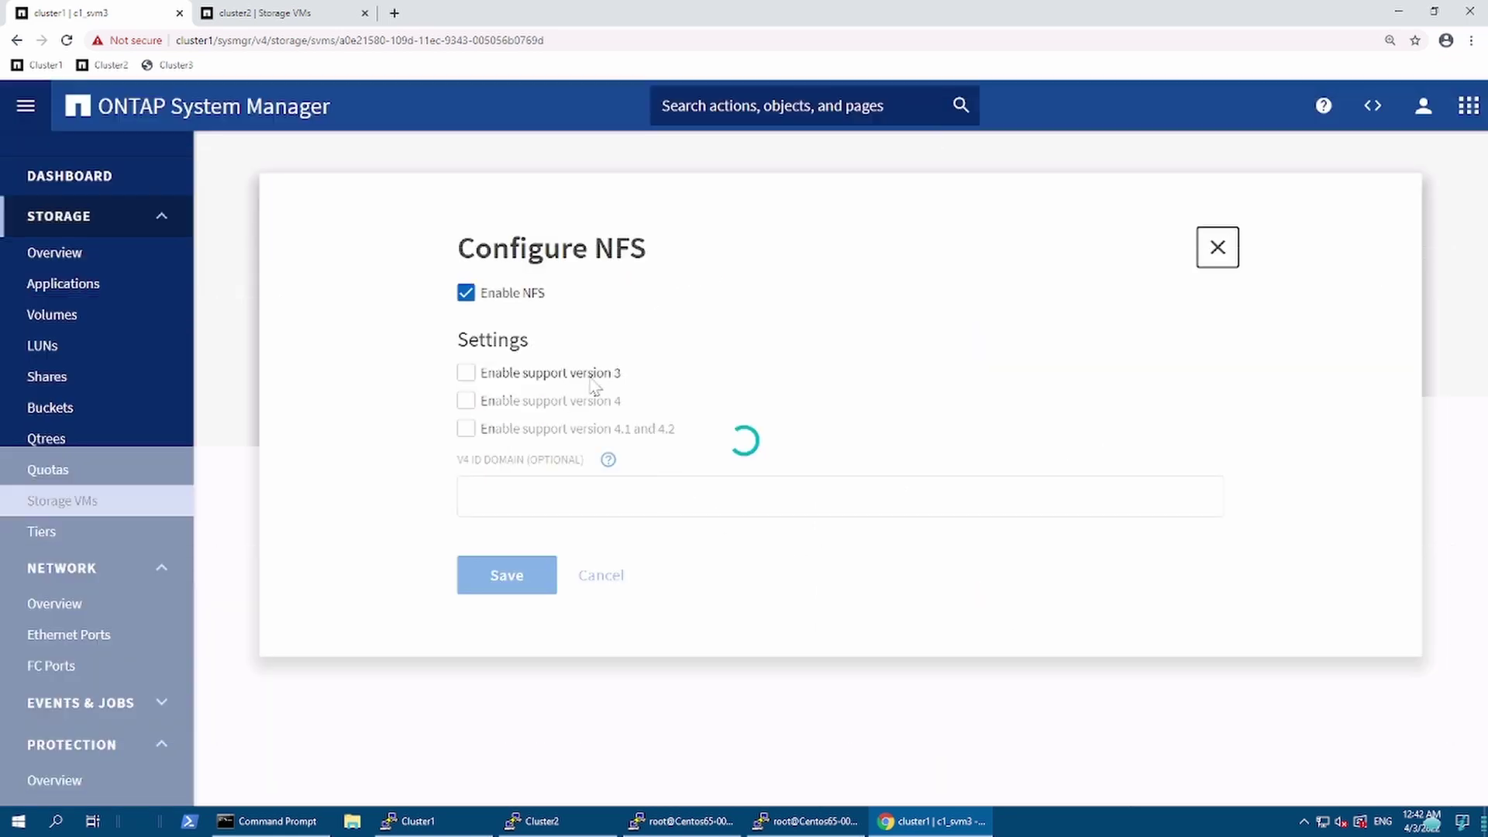
left_click(569, 376)
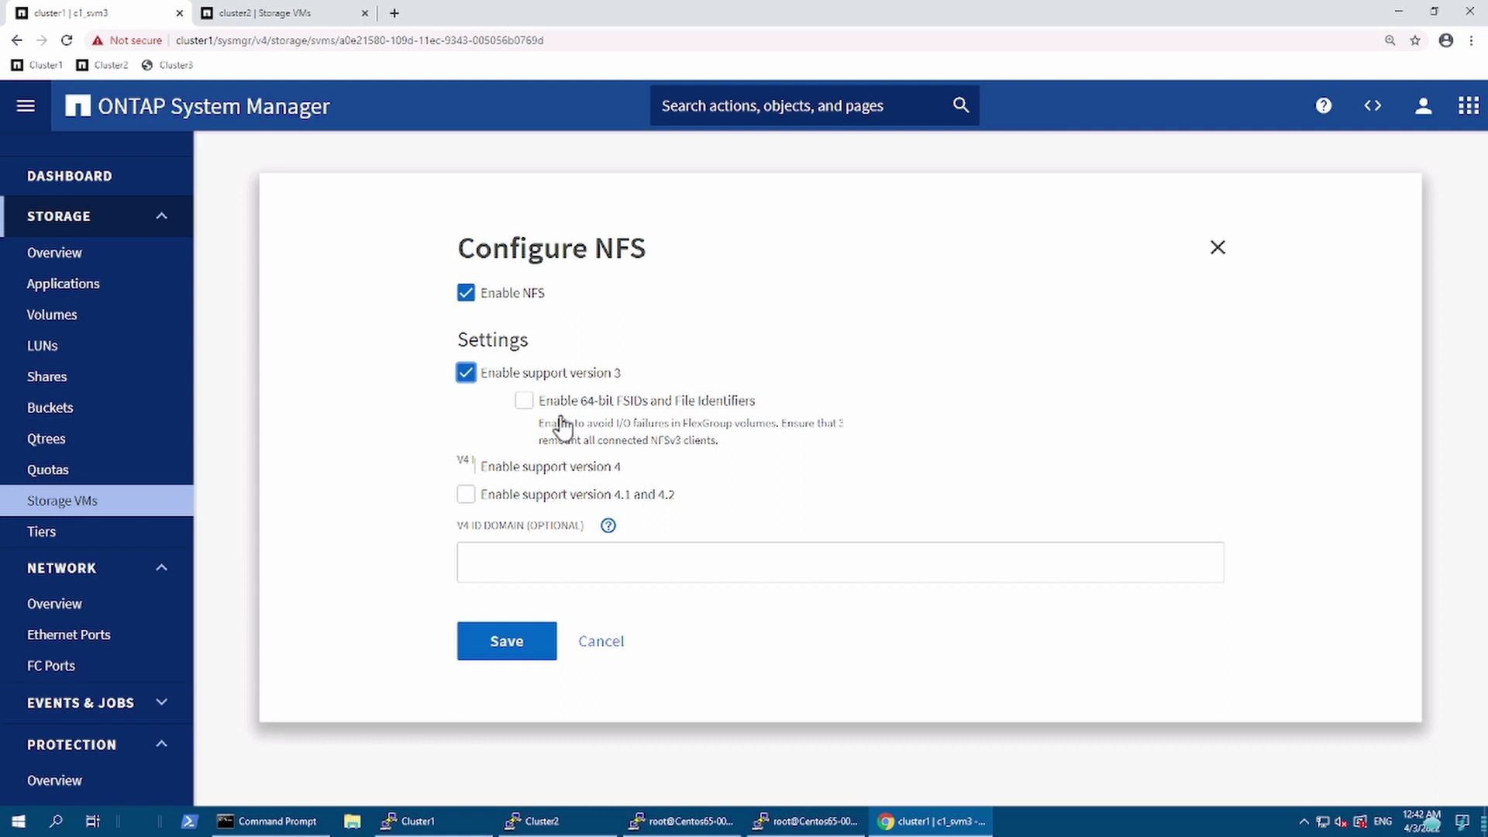
left_click(524, 401)
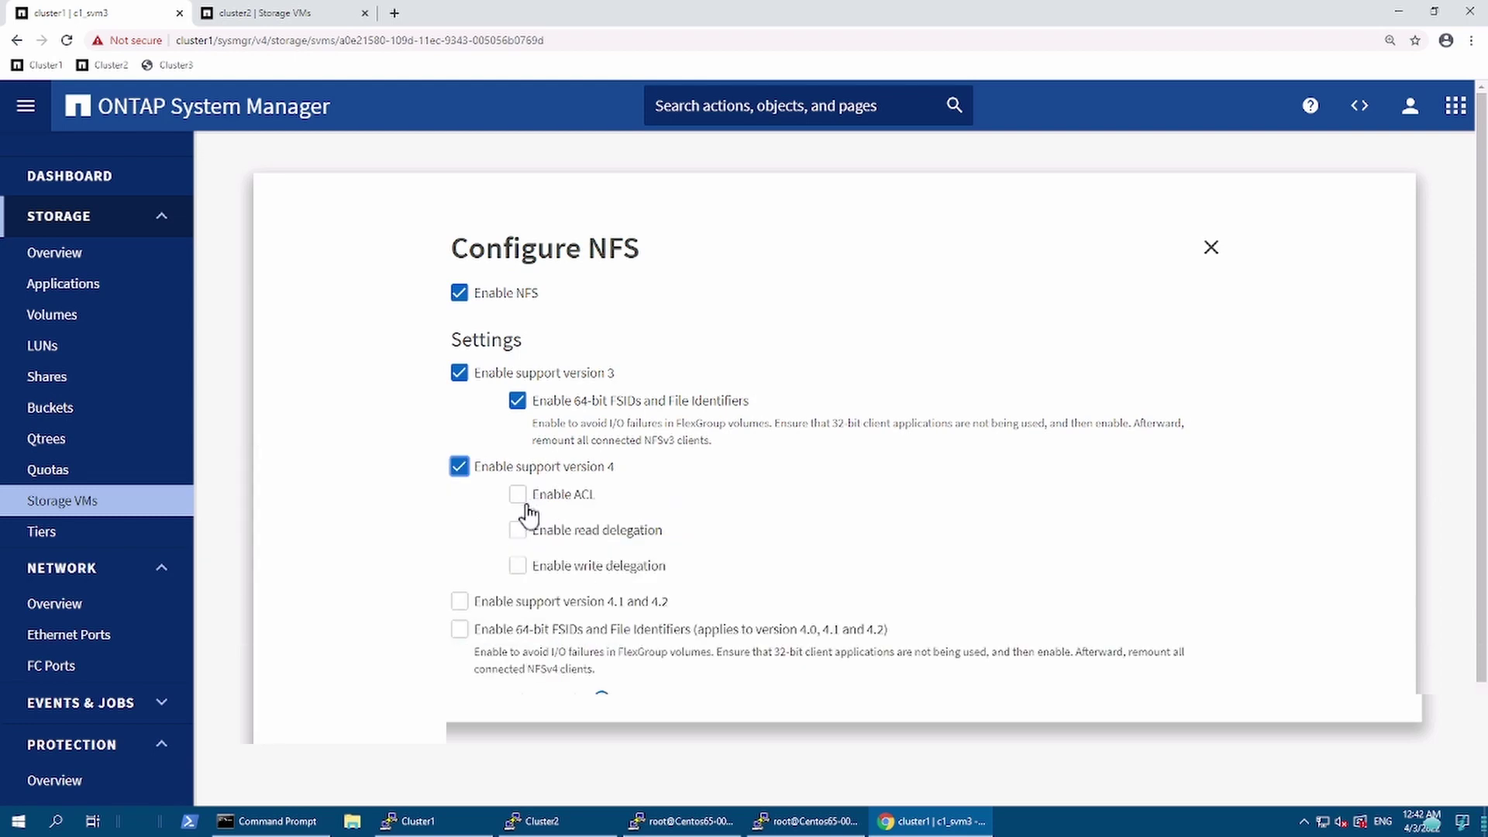
left_click(498, 605)
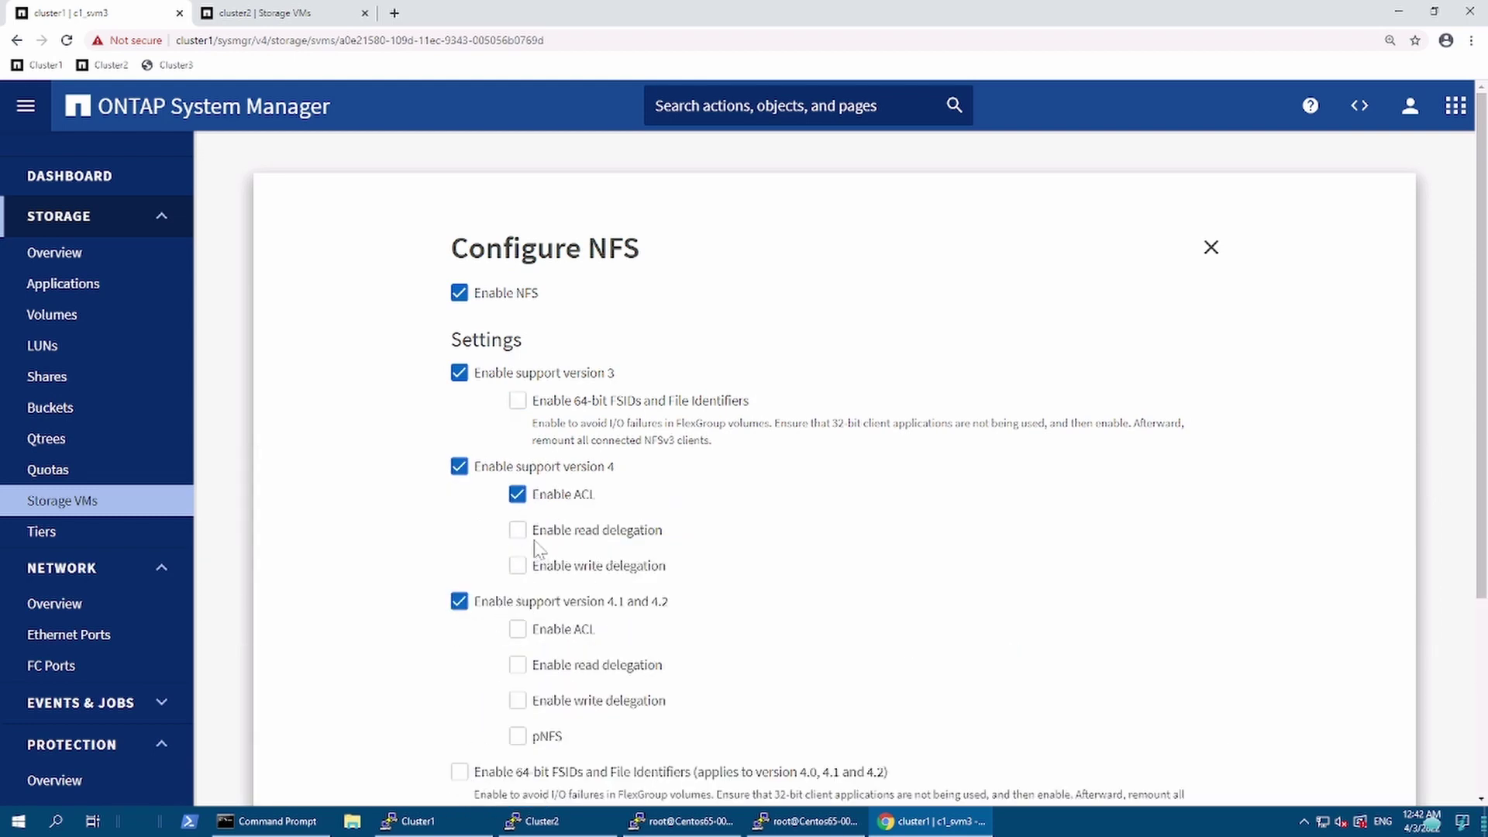
left_click(517, 496)
scroll(1476, 707, "down", 3)
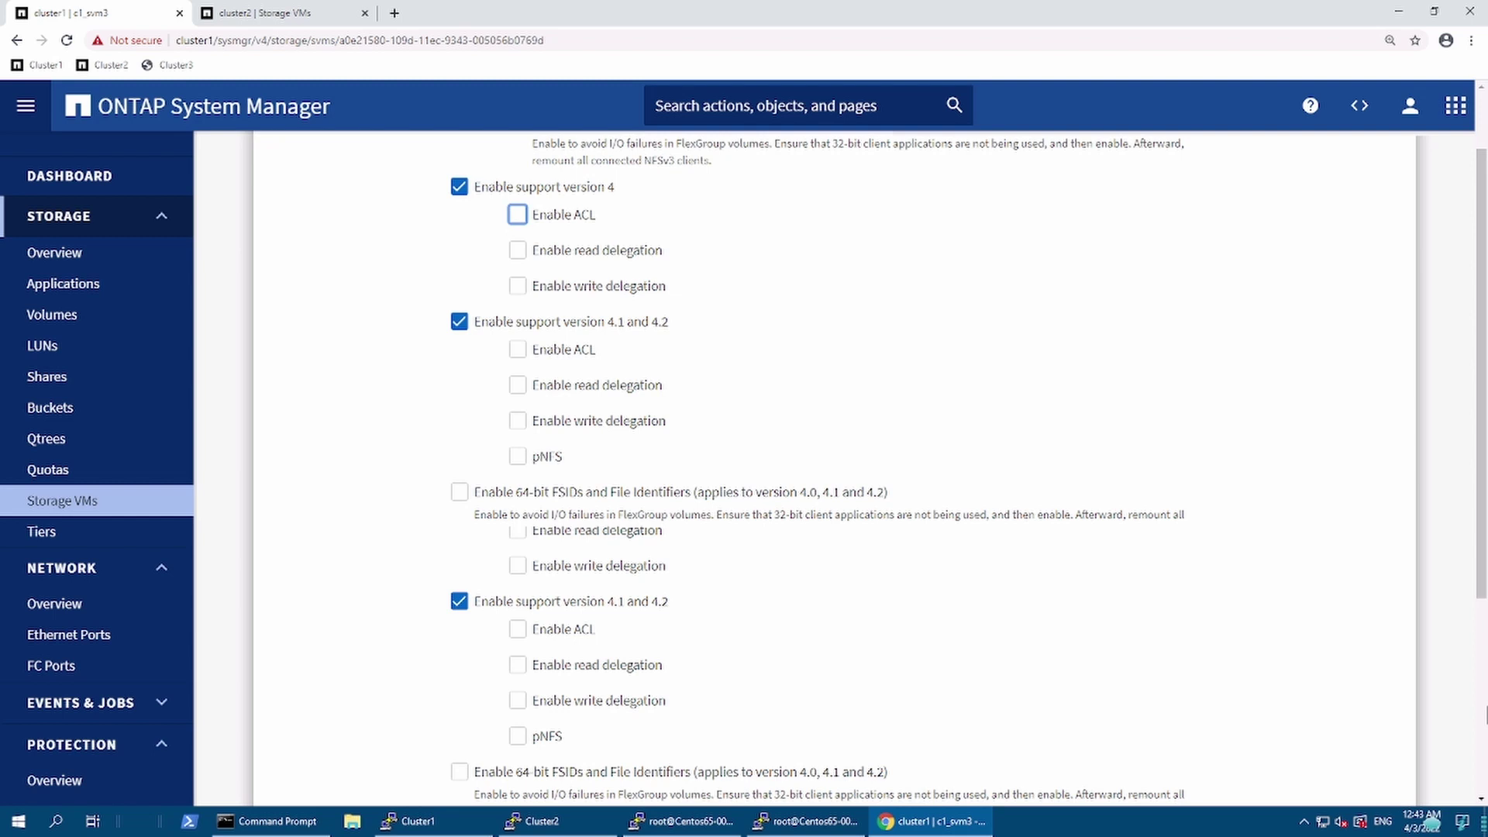
left_click(509, 696)
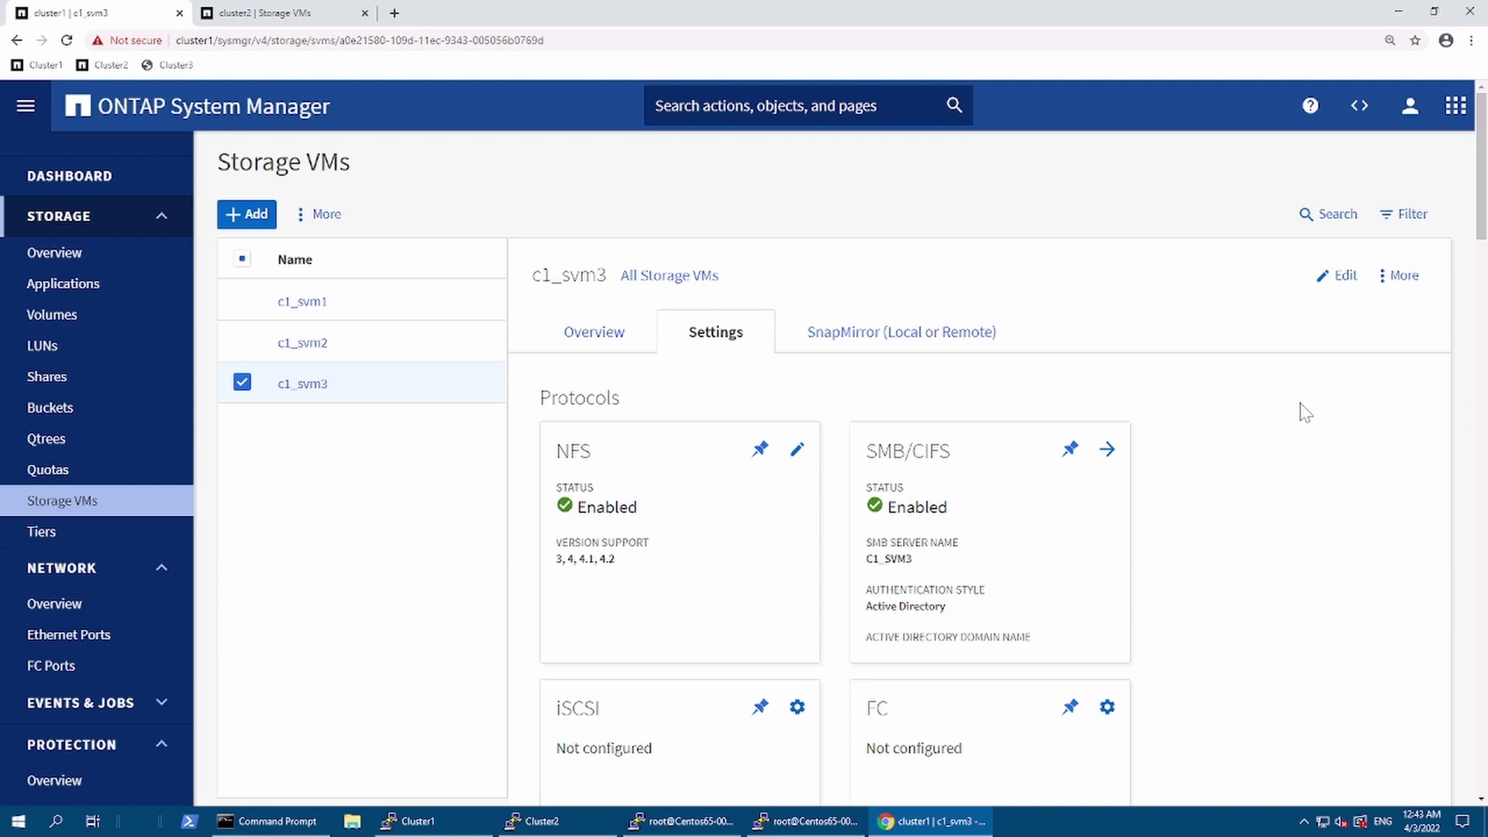
left_click(288, 18)
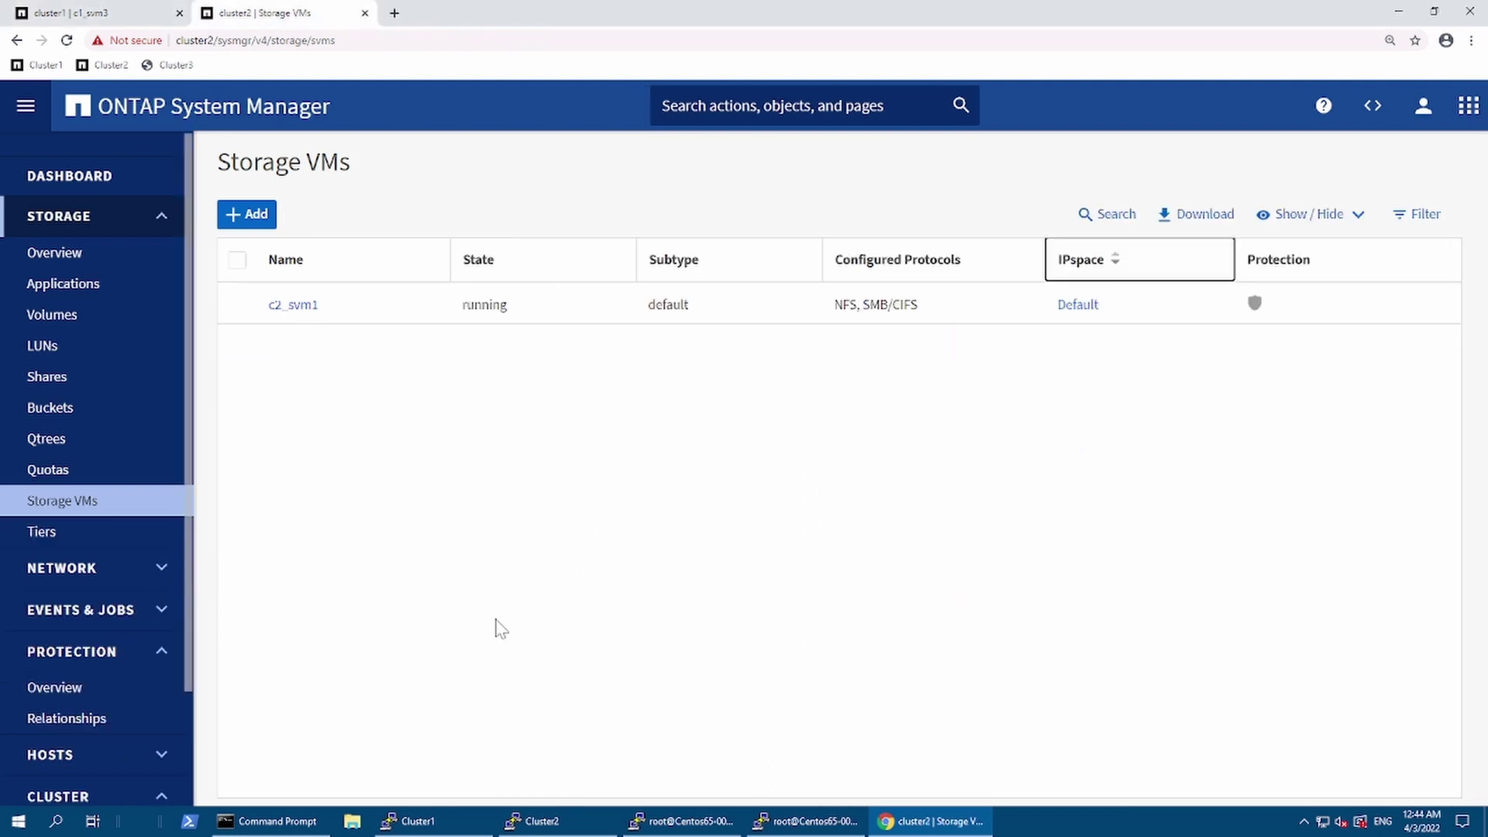
Start Storage VM disaster-recovery protection with c1_svm3 as the source storage VM
left_click(90, 721)
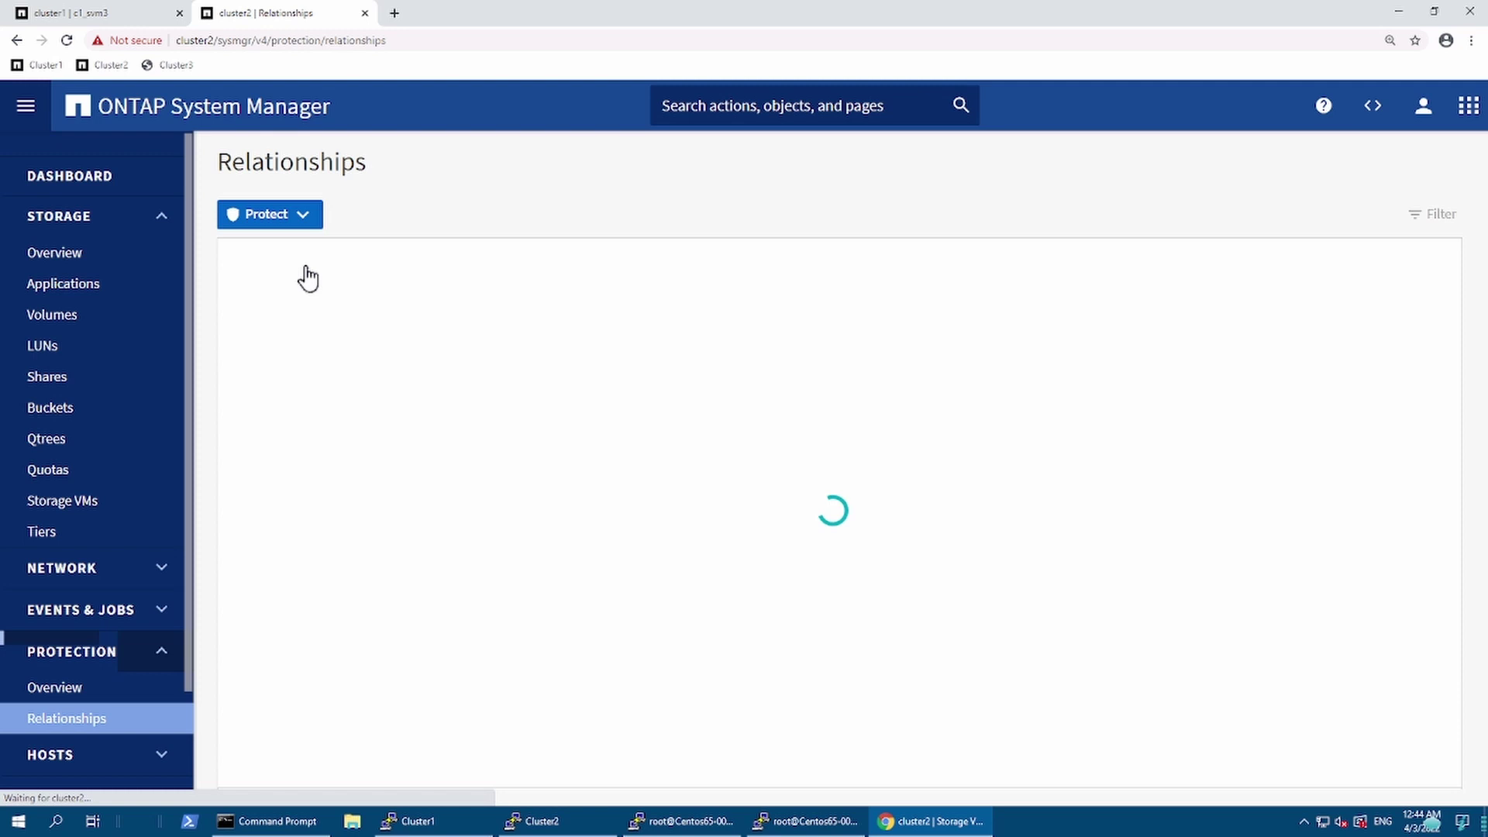
left_click(319, 223)
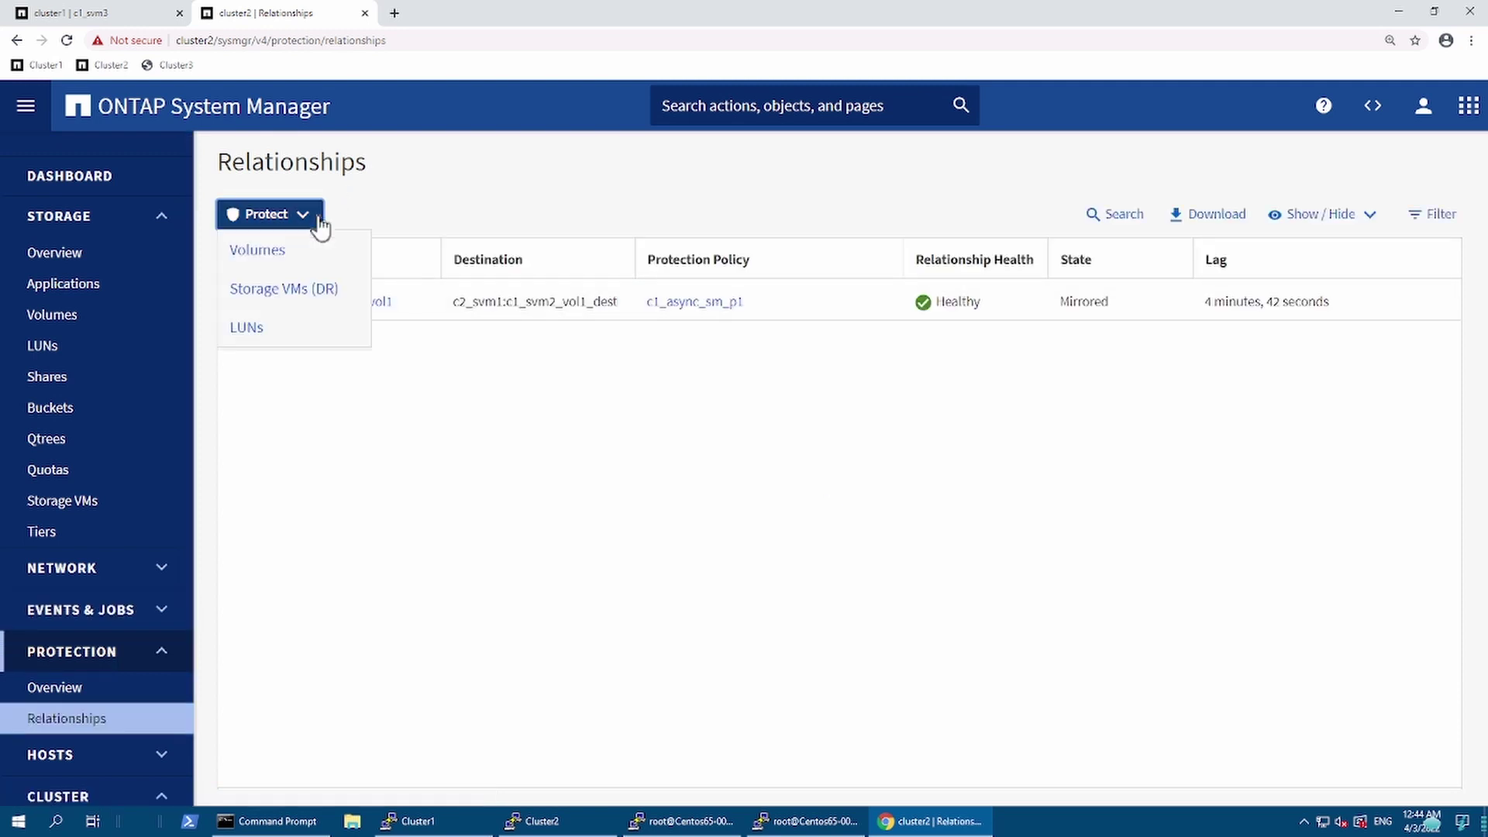
left_click(291, 298)
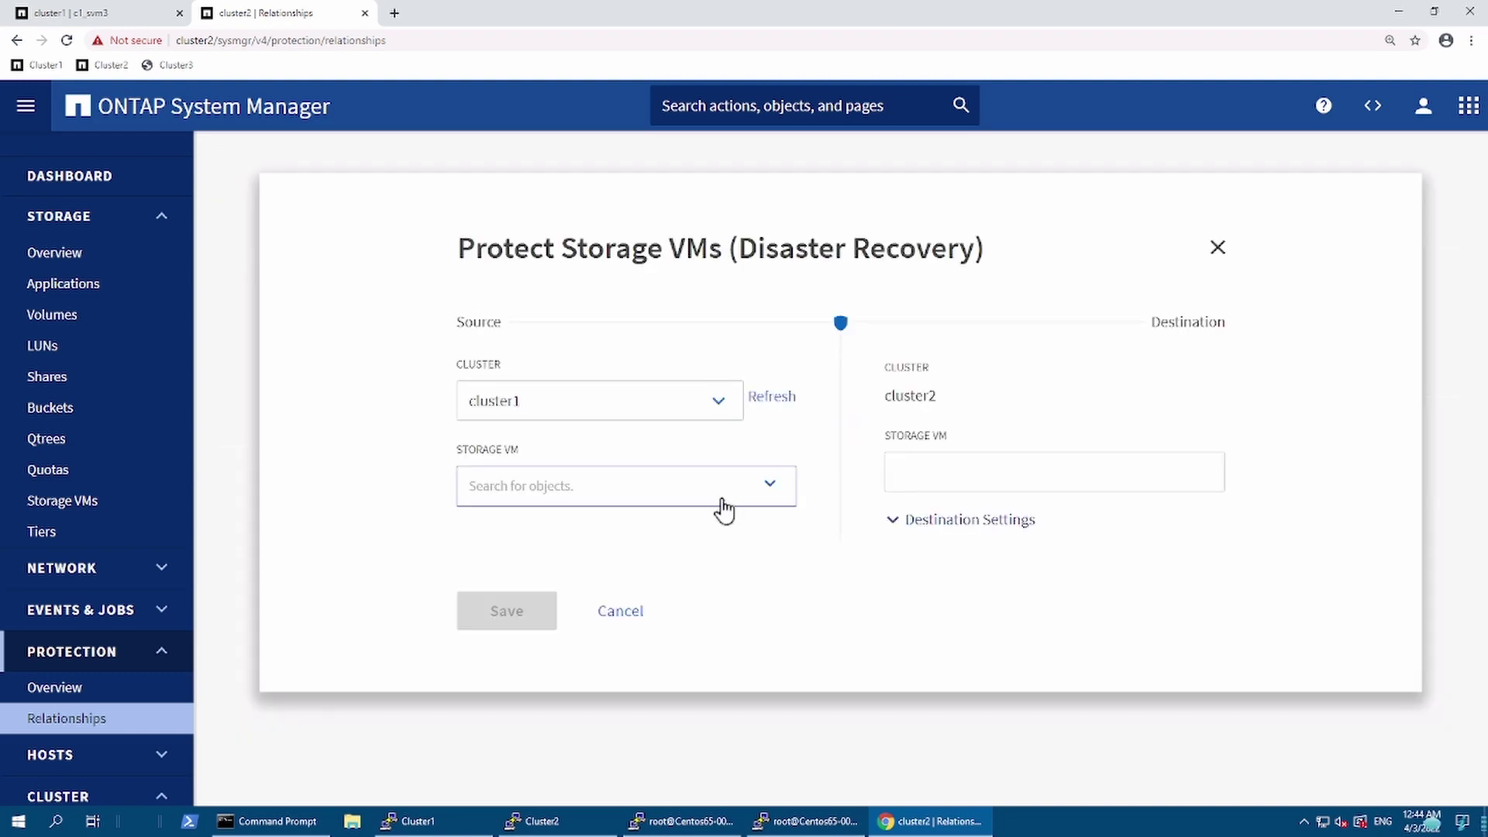
left_click(770, 490)
left_click(770, 489)
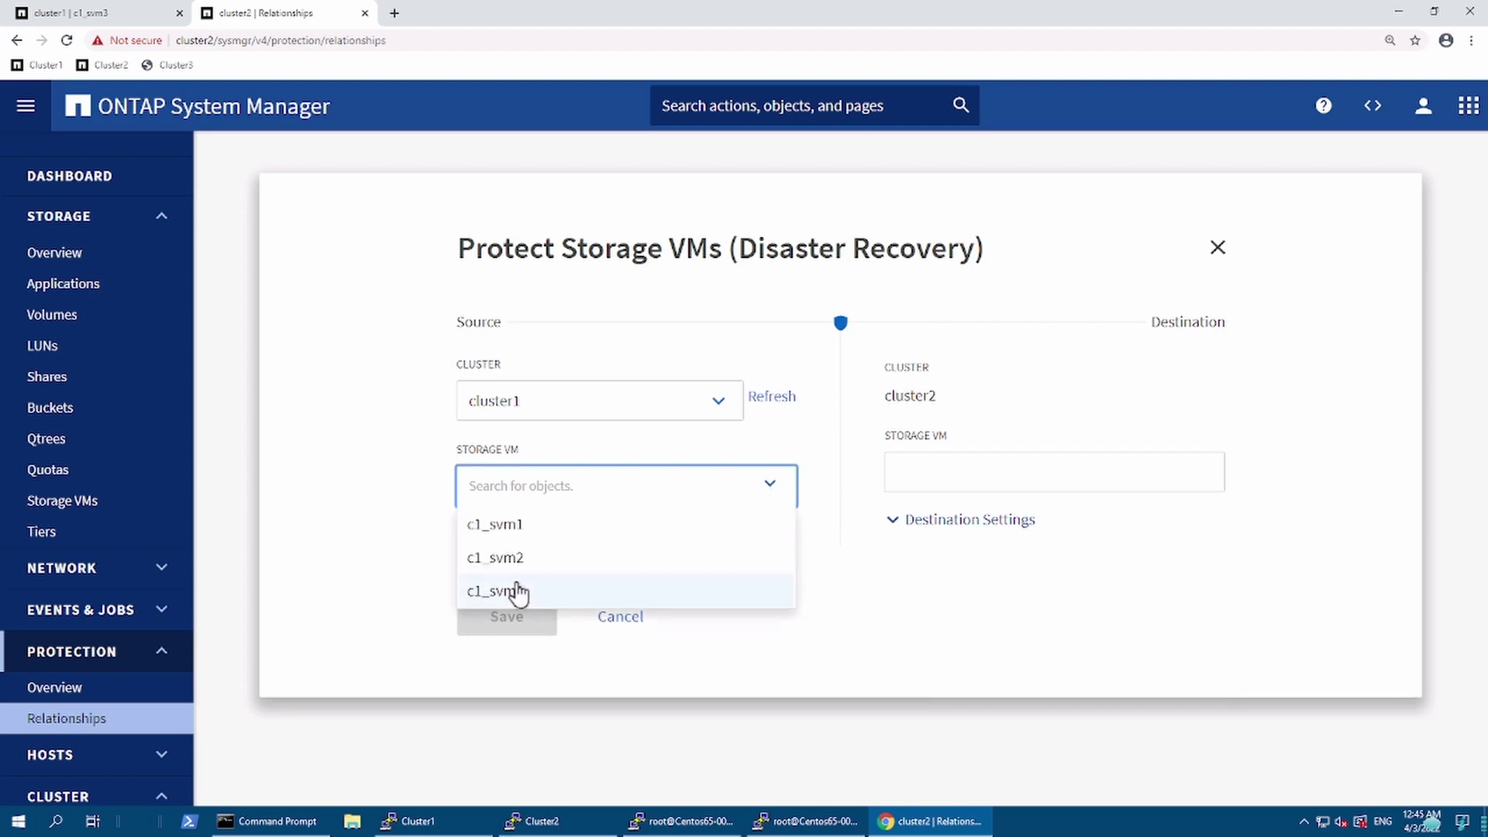
left_click(565, 592)
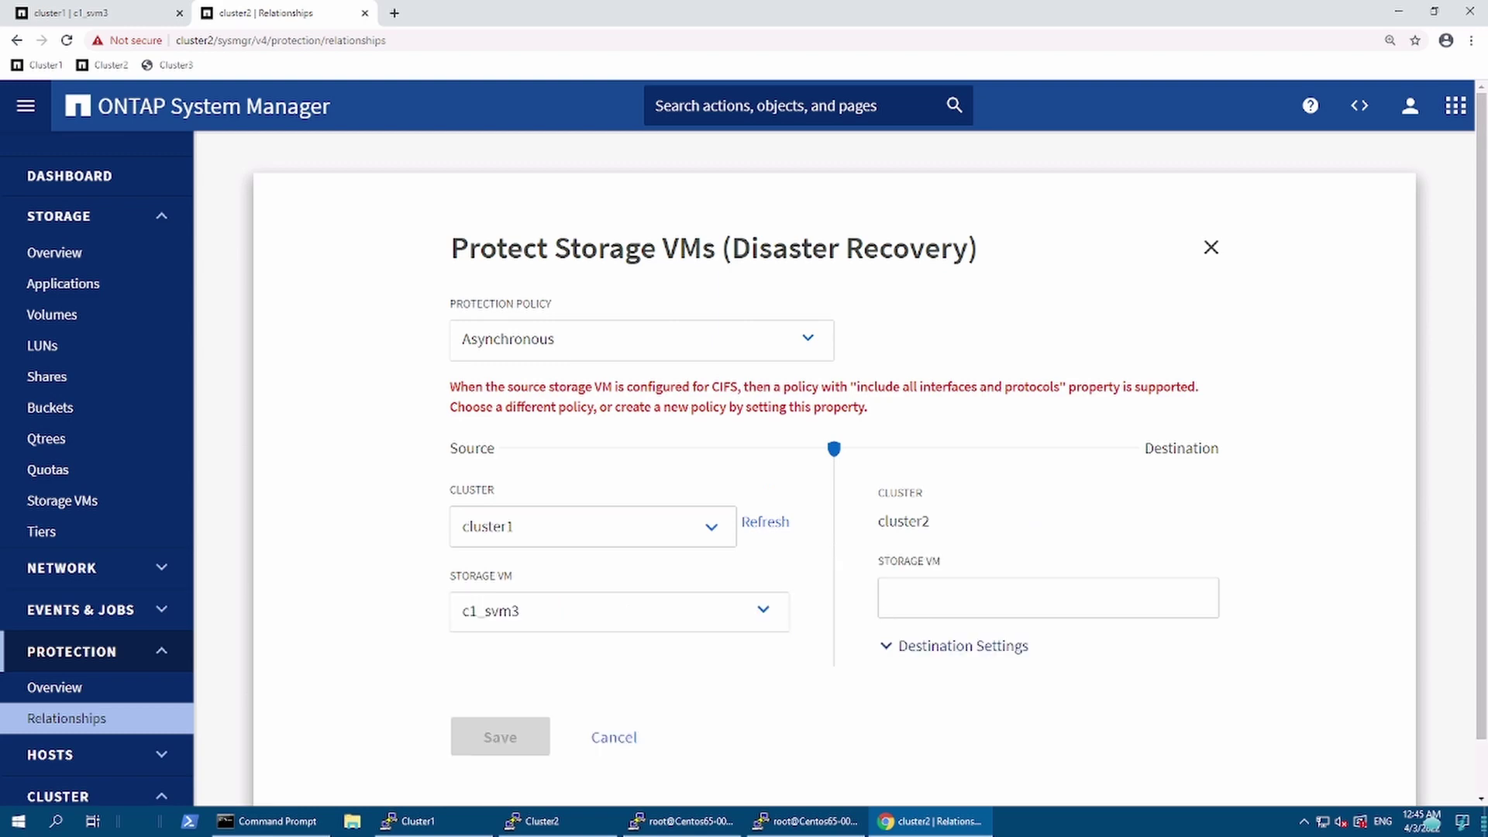
Name the destination storage VM c1_svm3_dest
left_click(929, 613)
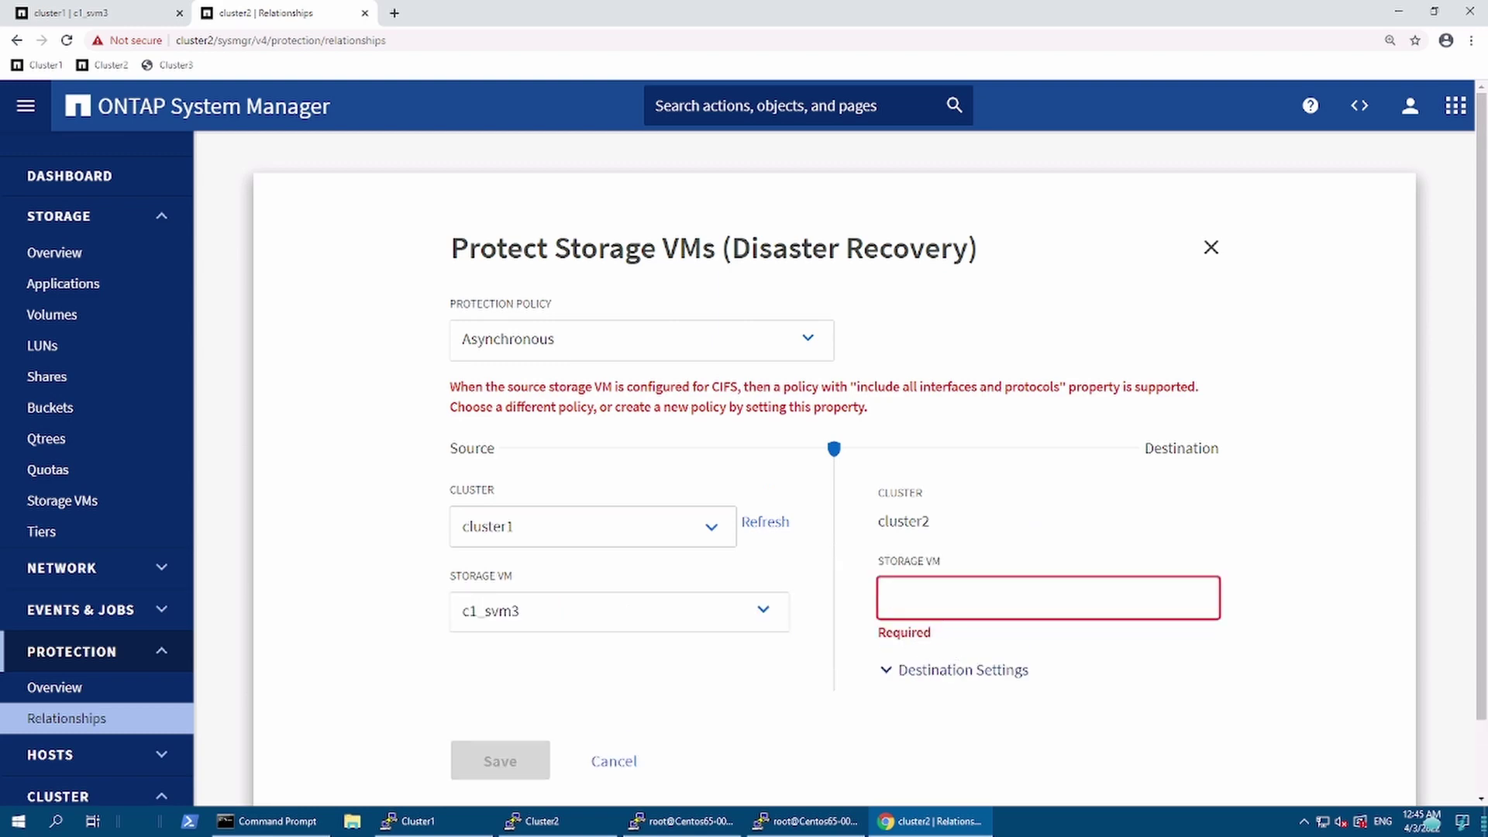
type("c1")
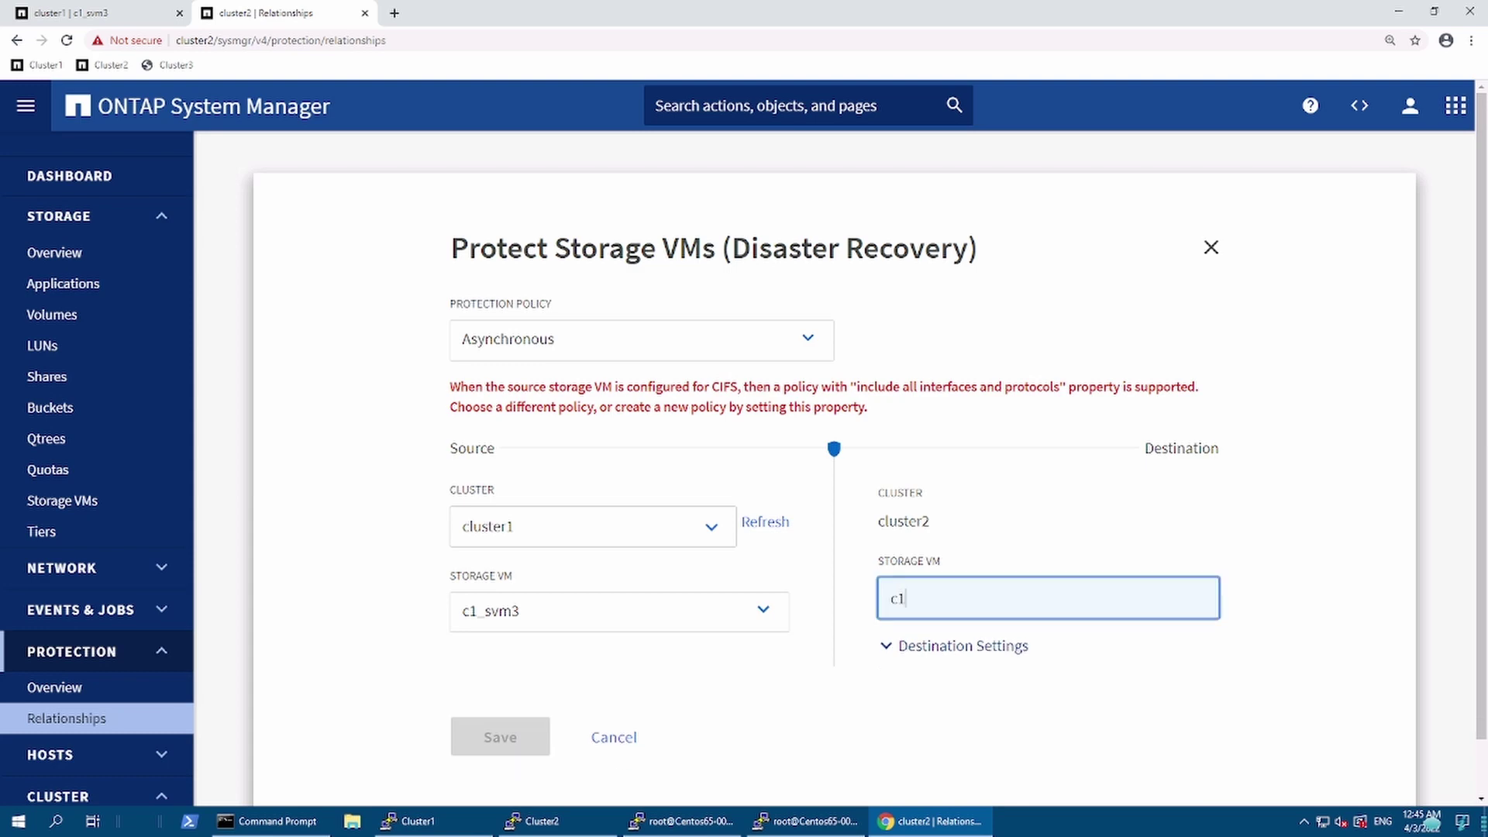
type("_svm3")
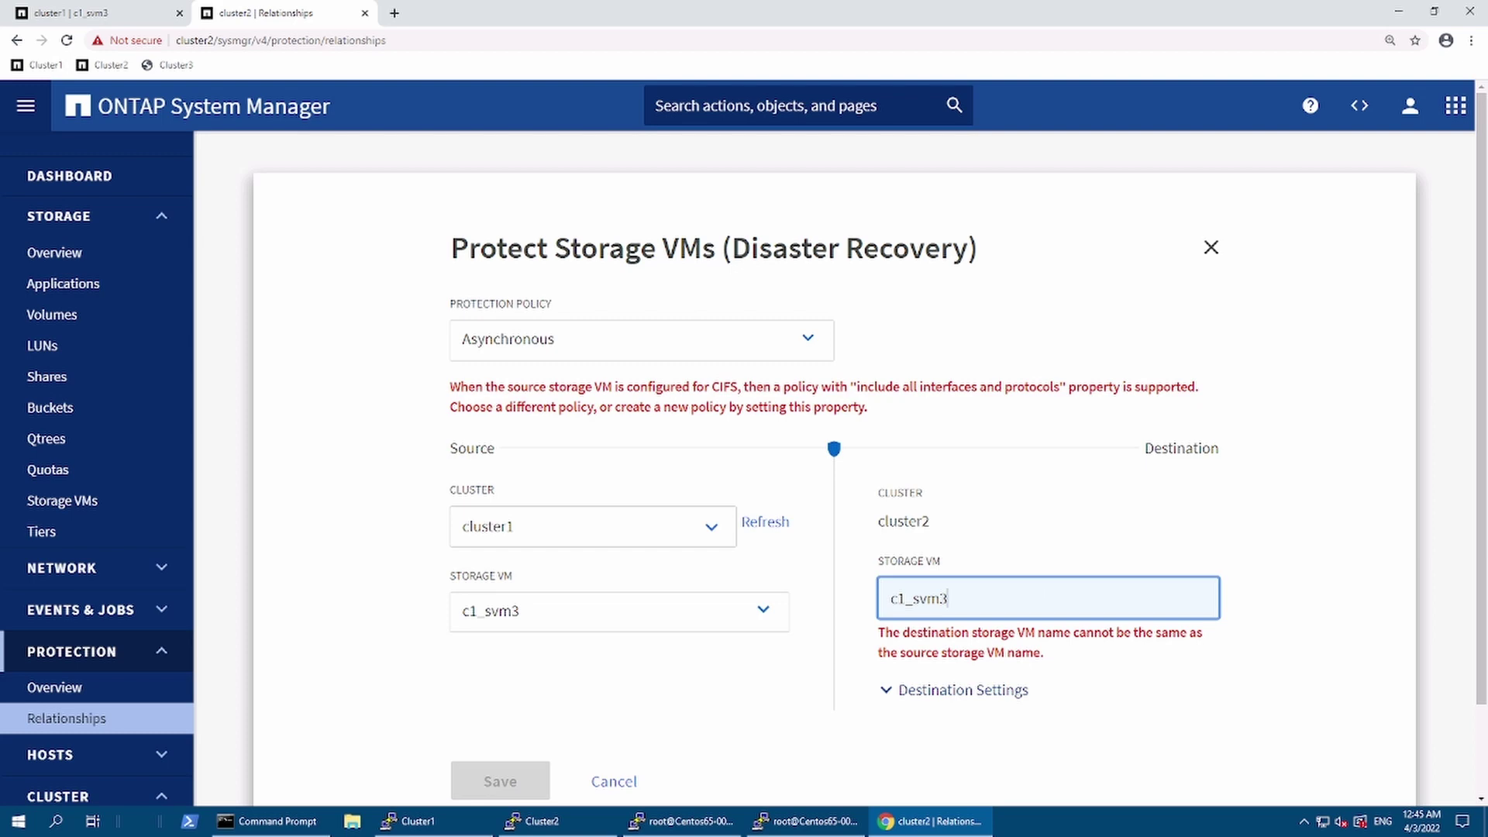
type("_dest")
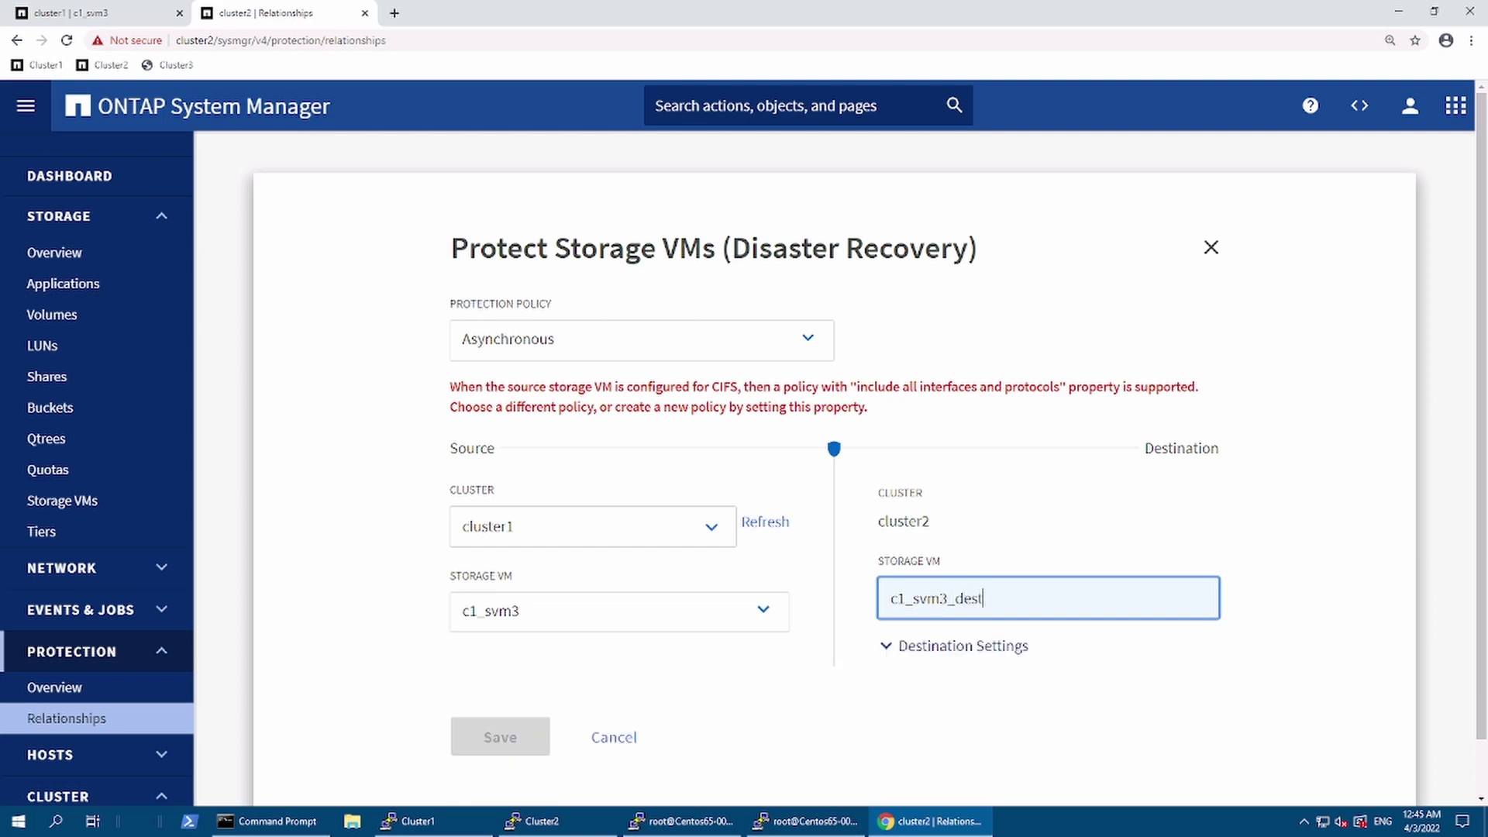
left_click(876, 715)
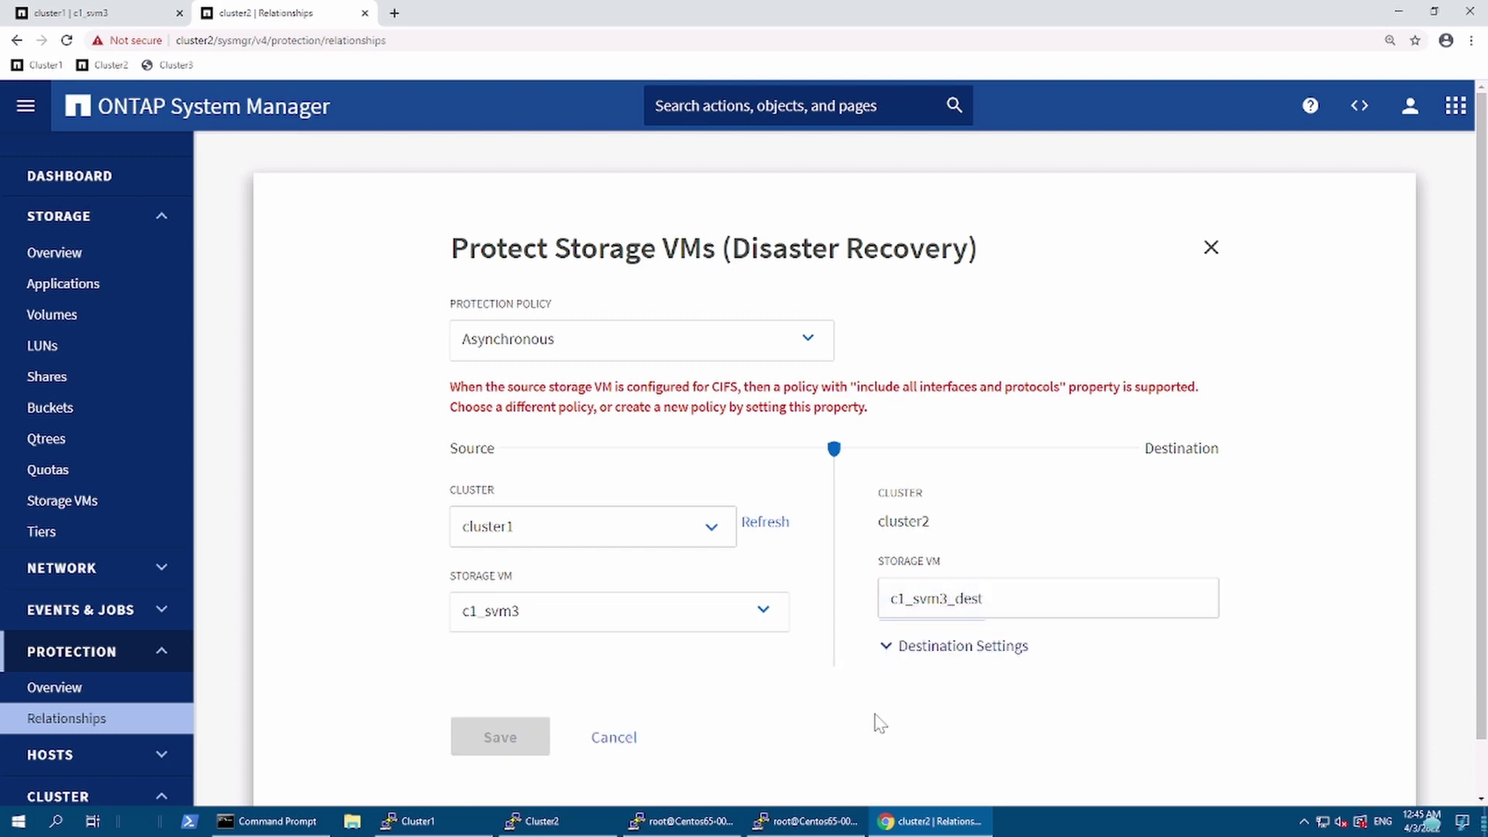
Choose c1_svm_Async_sm_policy as the protection policy after checking destination details
left_click(914, 654)
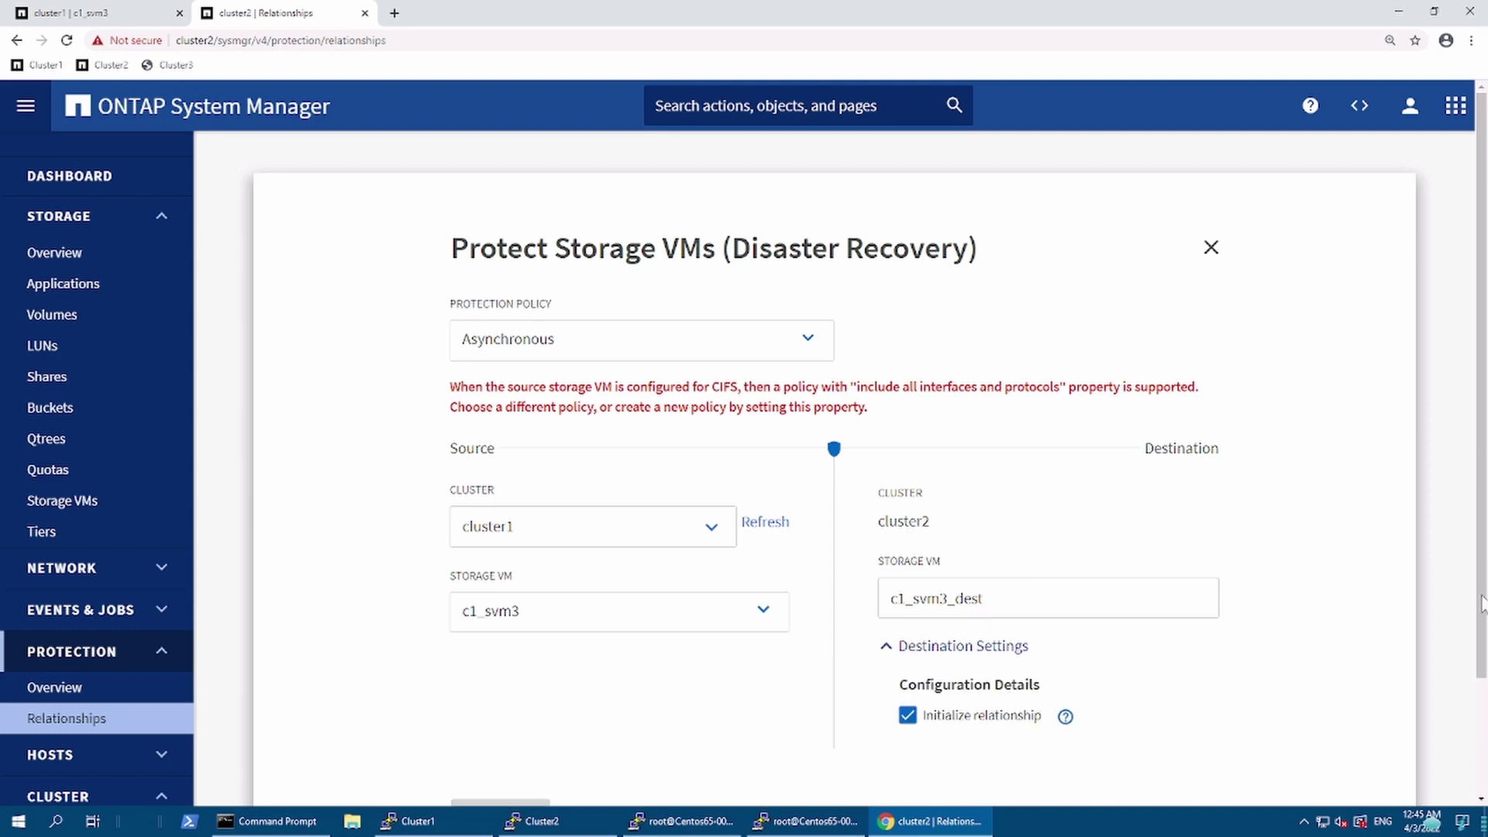
left_click(736, 613)
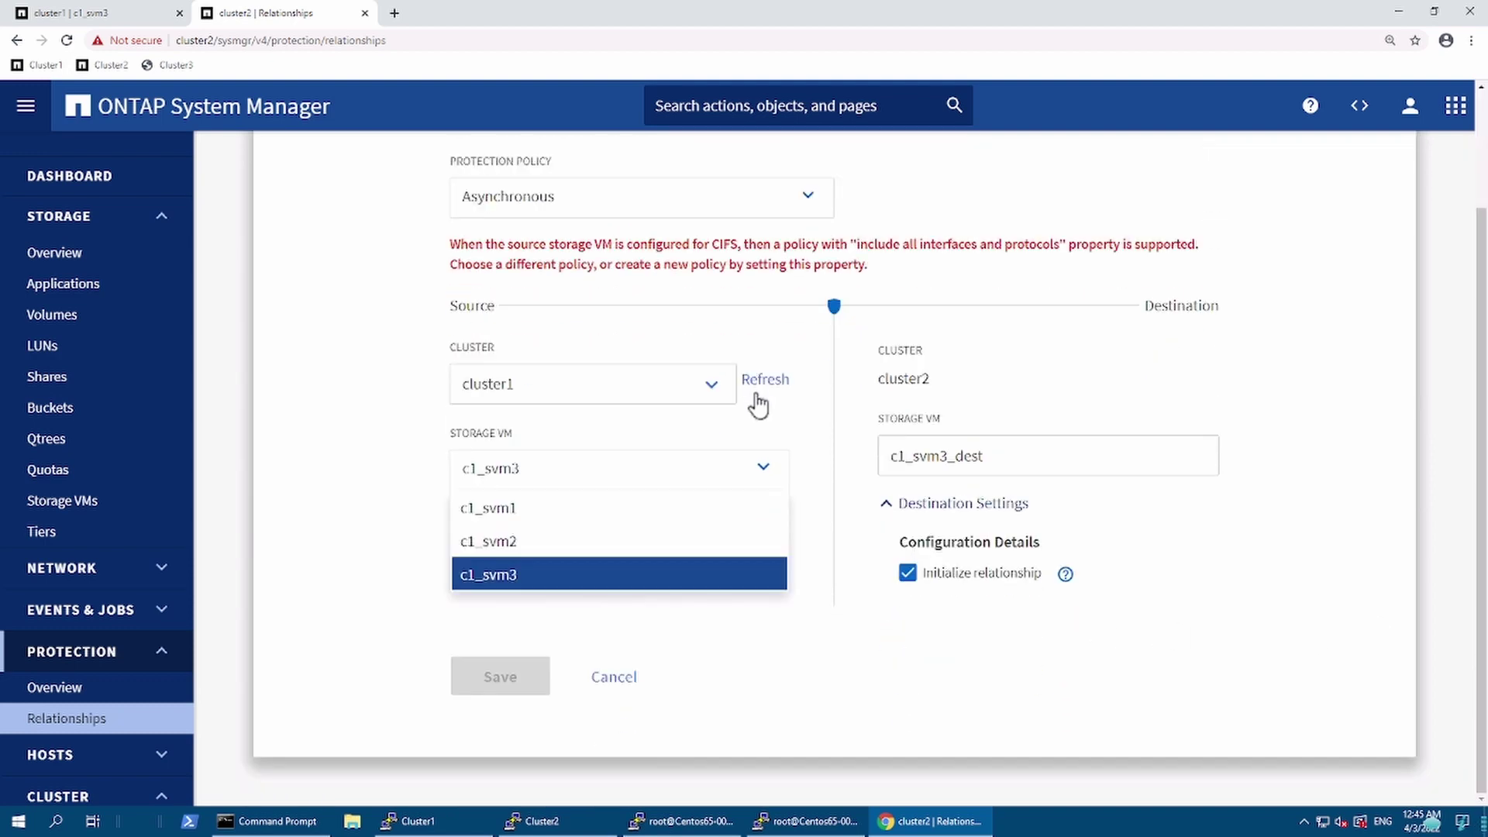
left_click(752, 203)
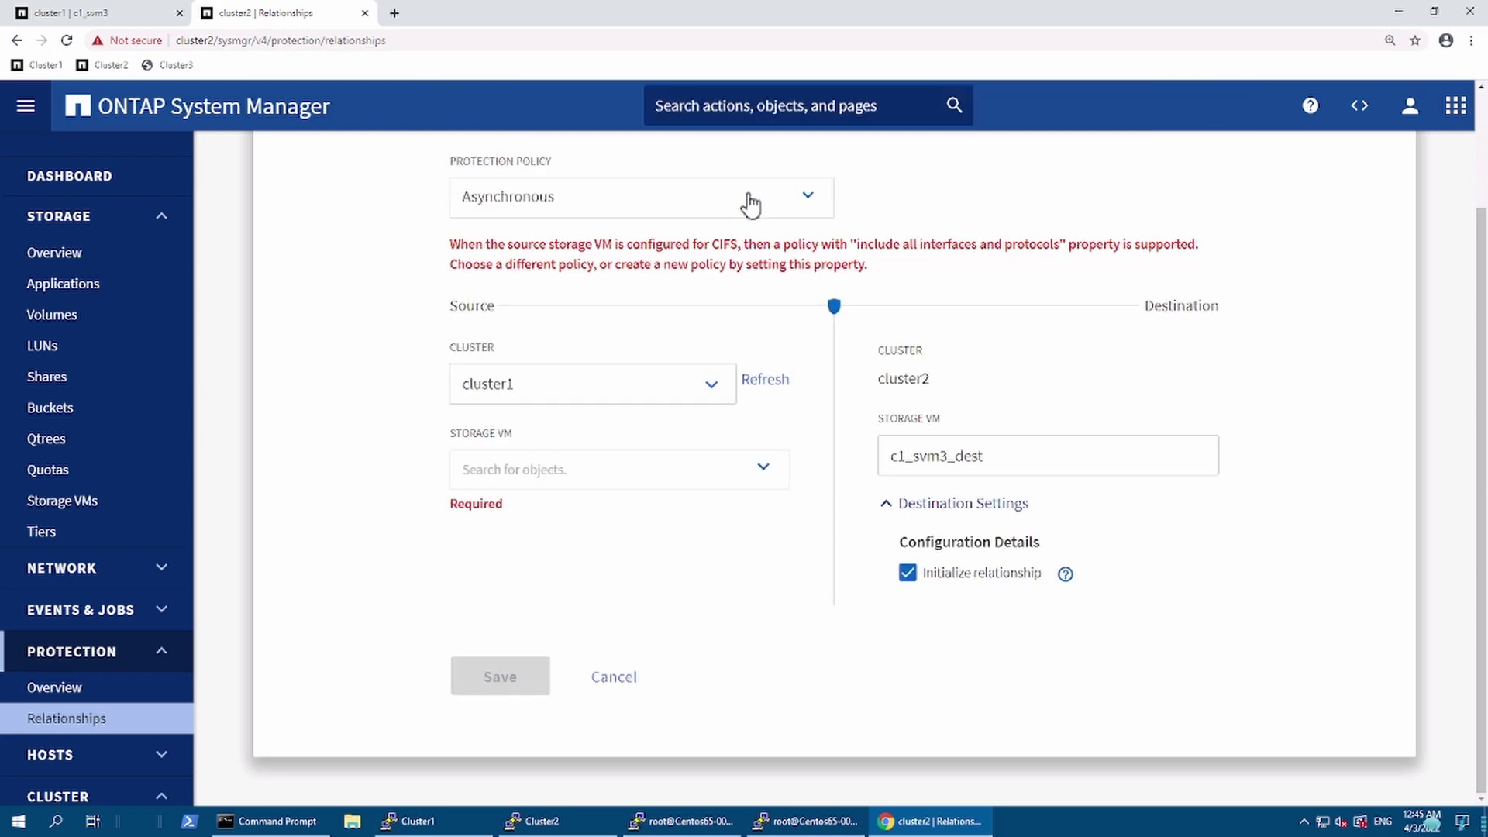
left_click(804, 207)
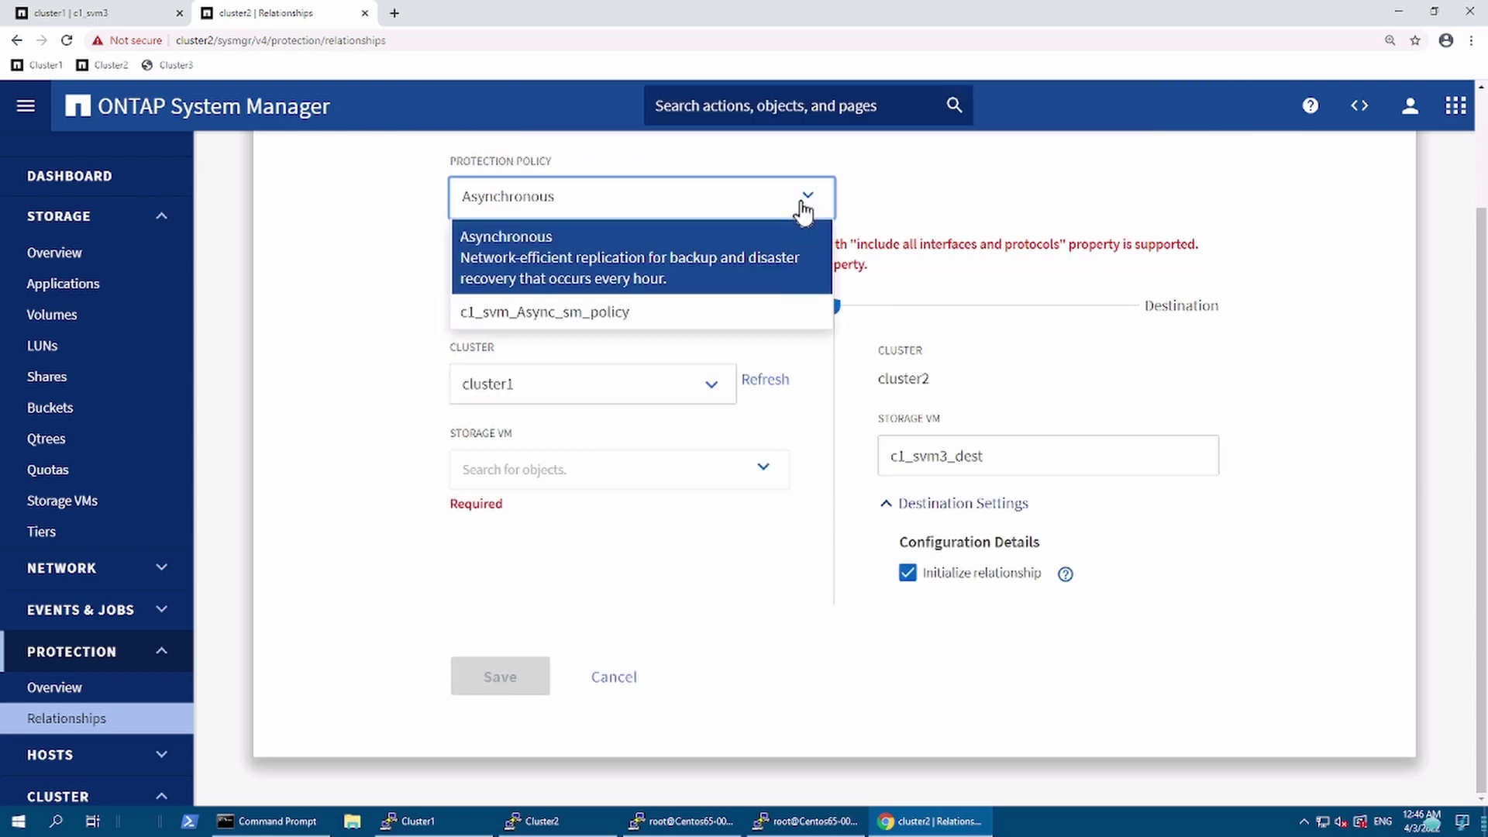
left_click(707, 314)
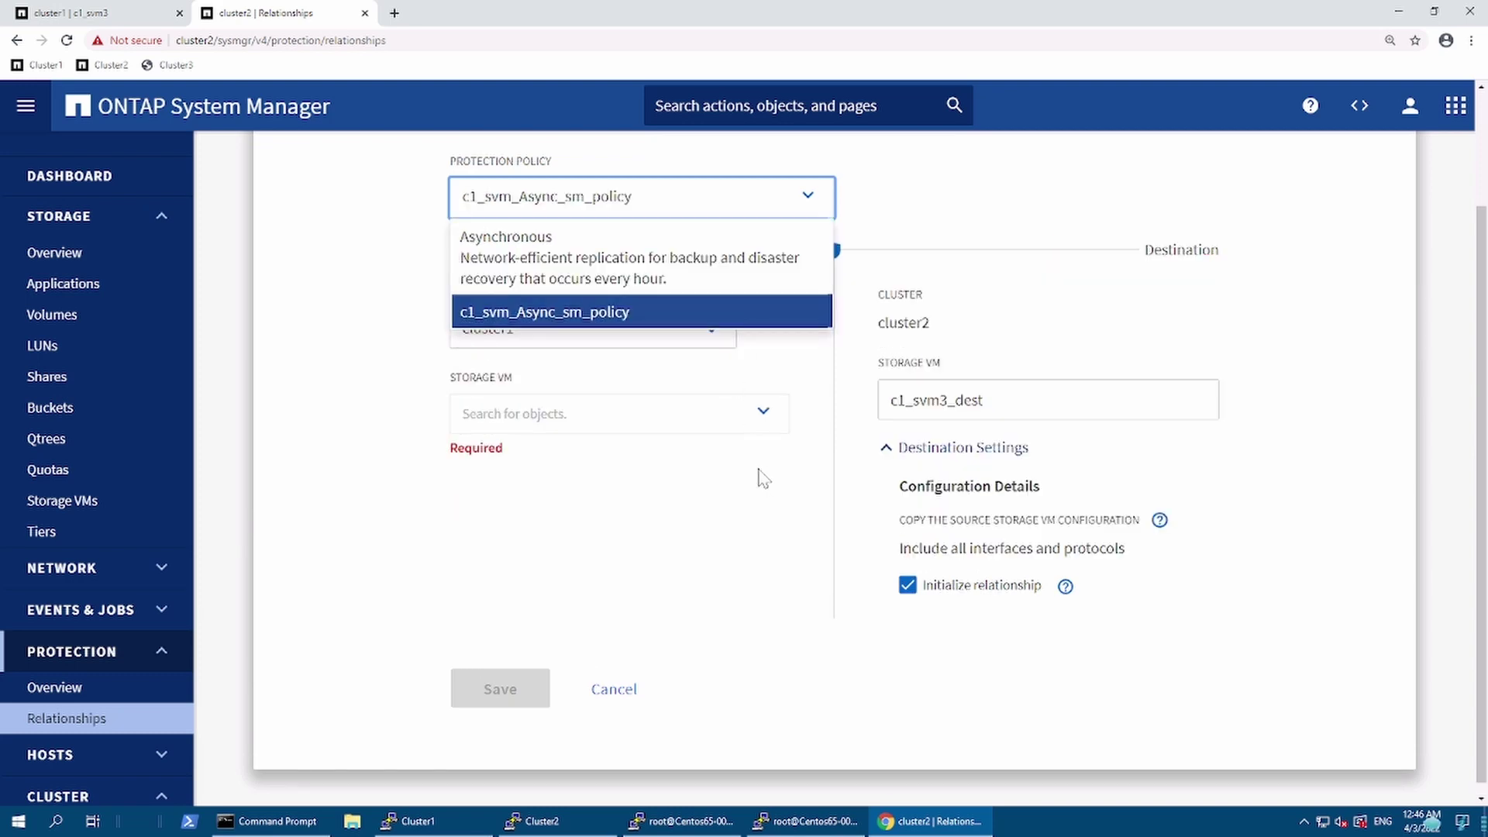
left_click(761, 414)
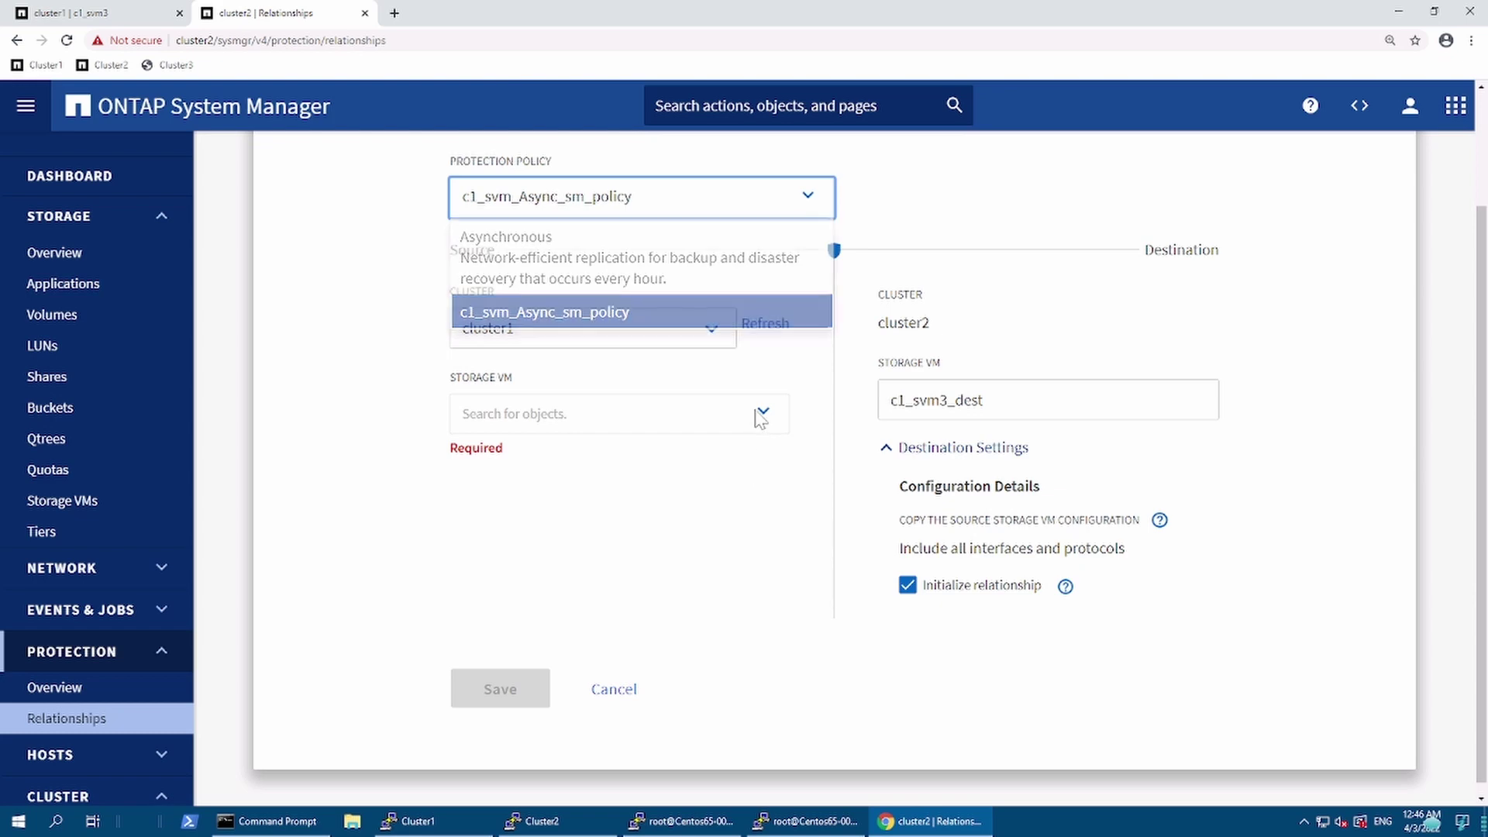
Reselect source c1_svm3 and choose c1_svm_Async_sm_policy again, clearing the CIFS warning
left_click(761, 416)
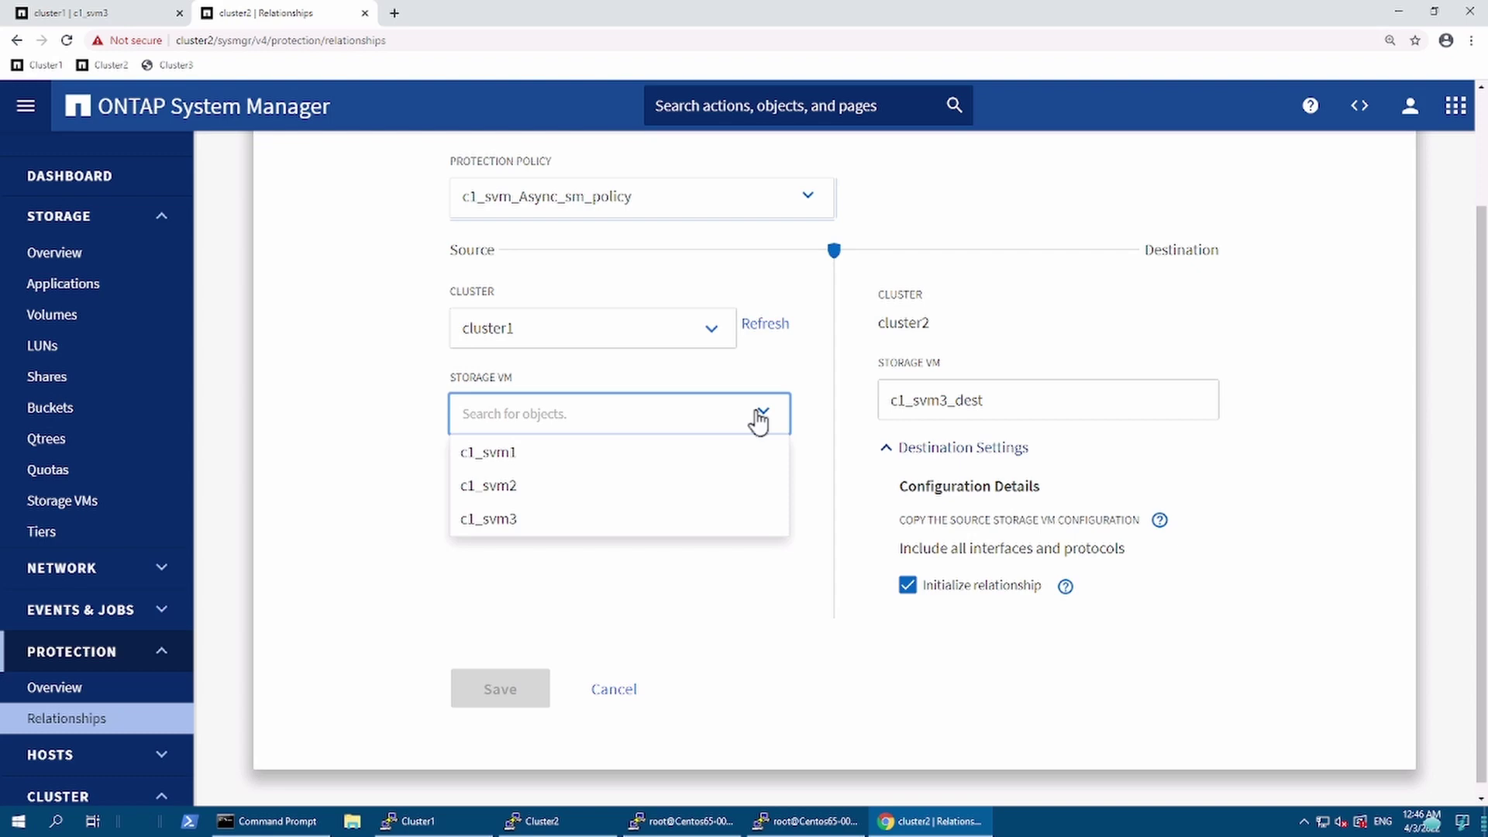
left_click(547, 524)
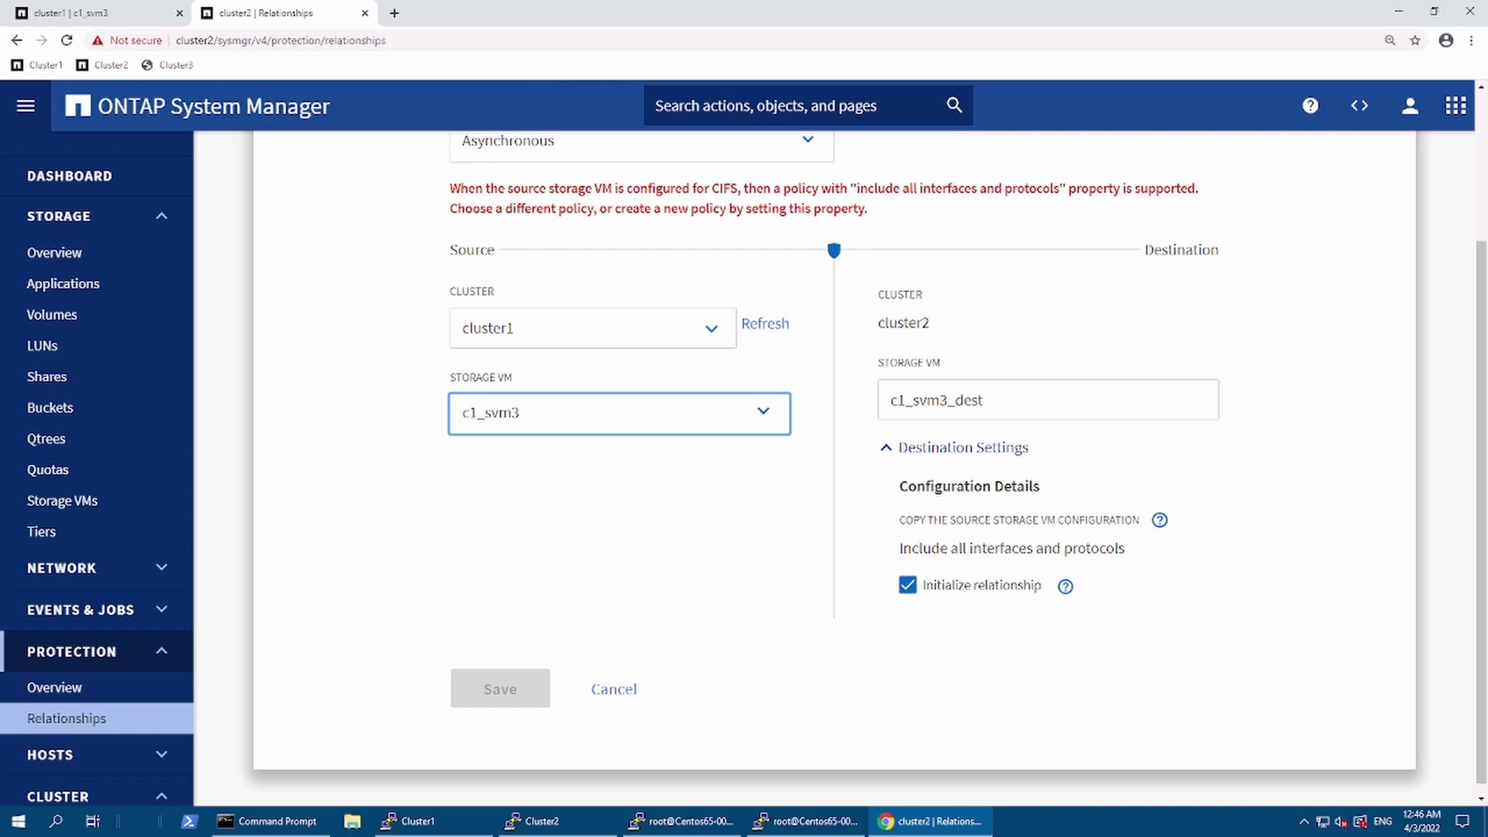
scroll(1341, 325, "up", 2)
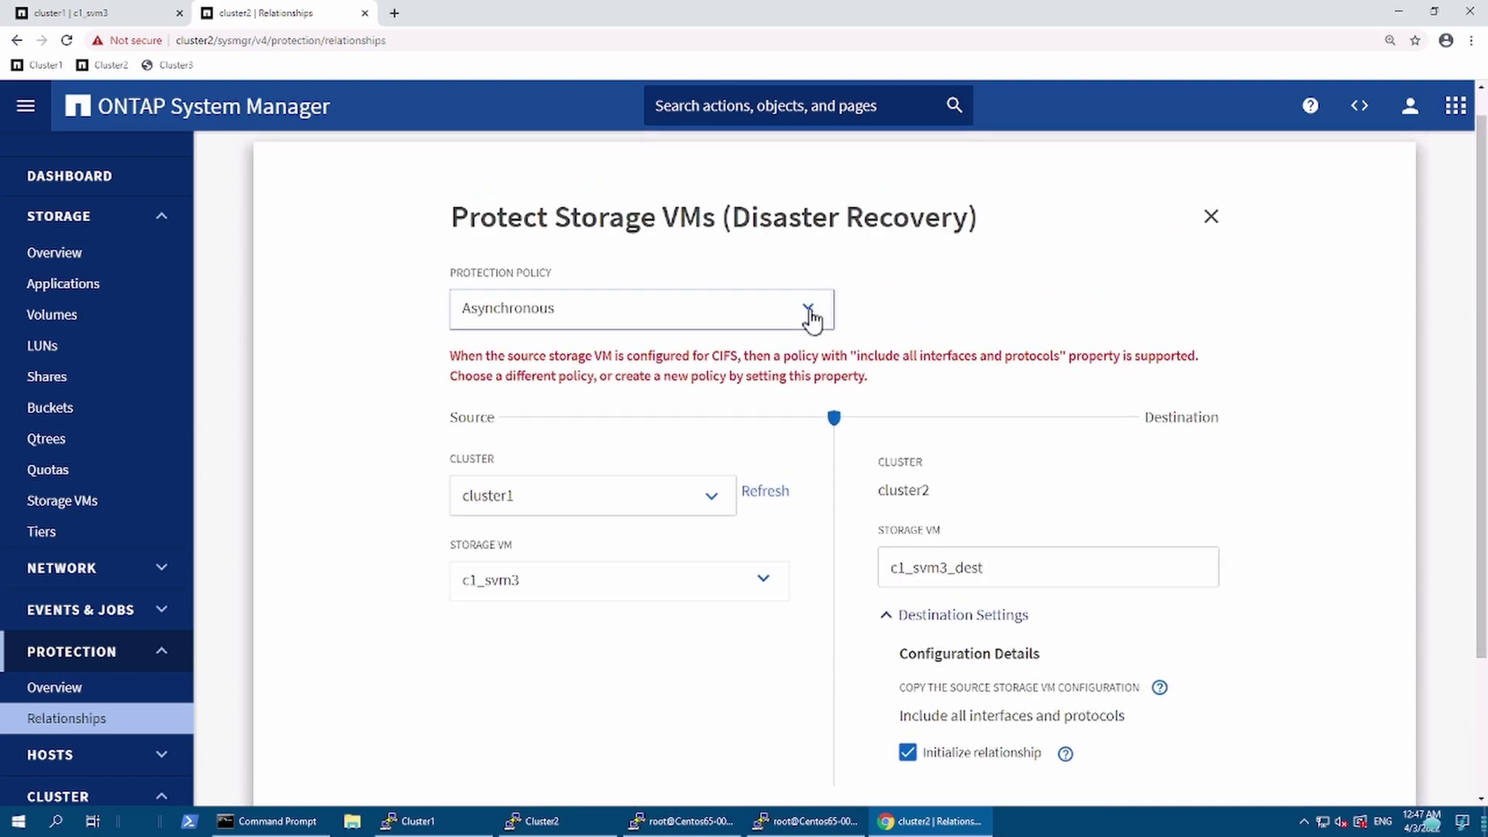
left_click(810, 314)
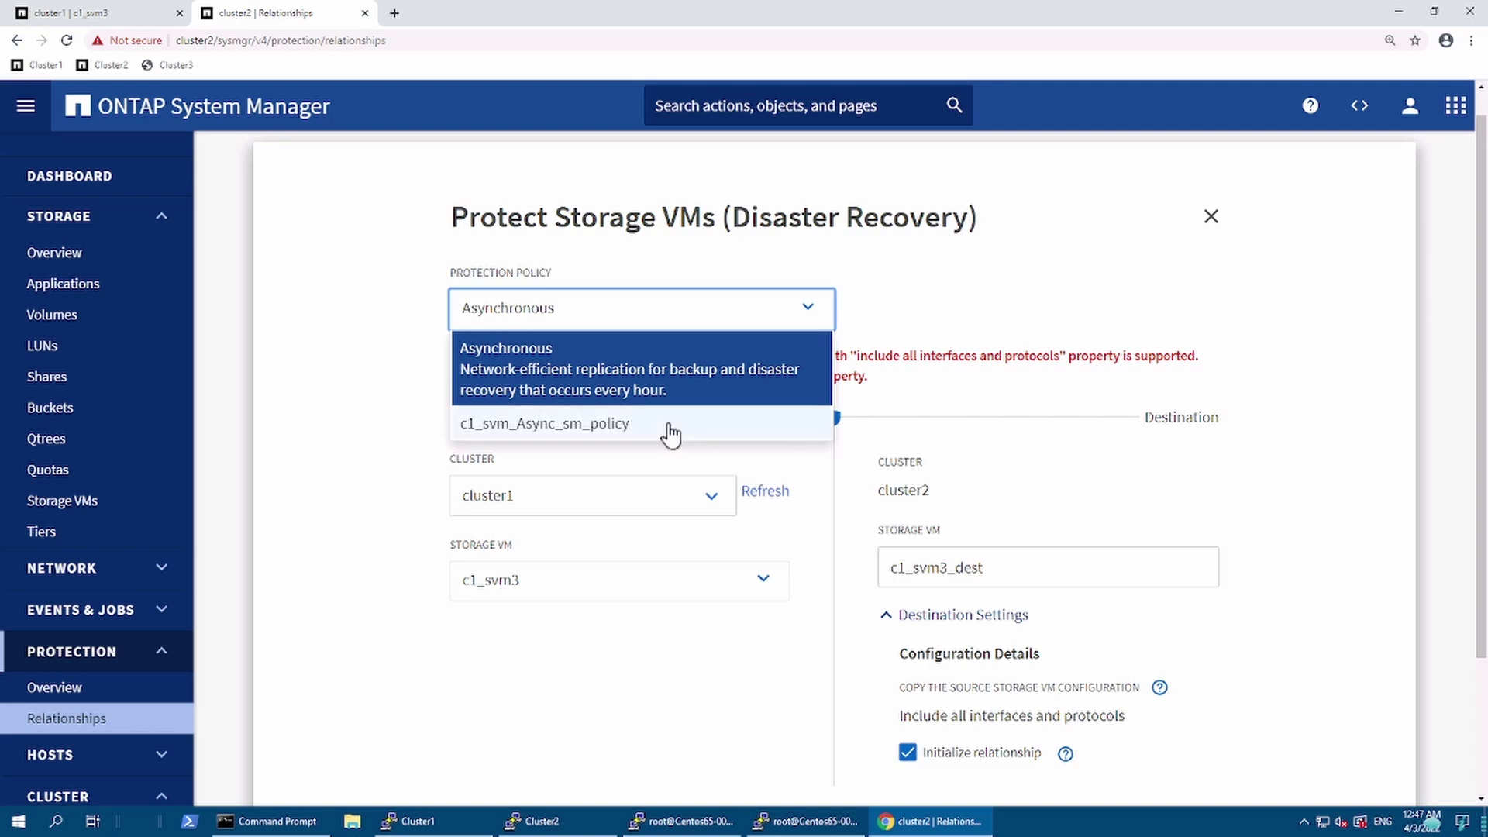
left_click(671, 434)
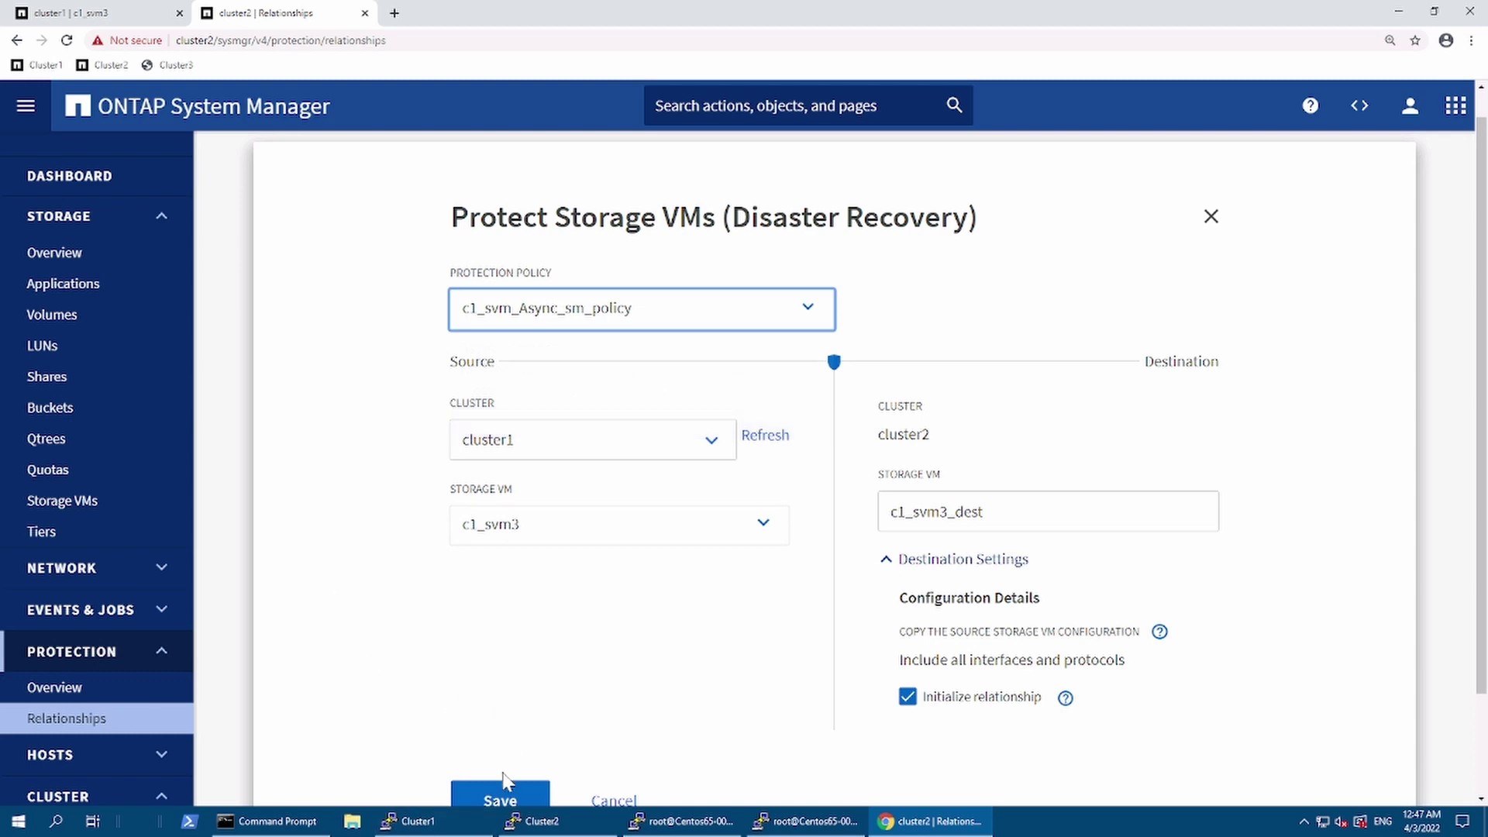
Save the c1_svm3 to c1_svm3_dest relationship and expand it to see it Transferring
left_click(504, 804)
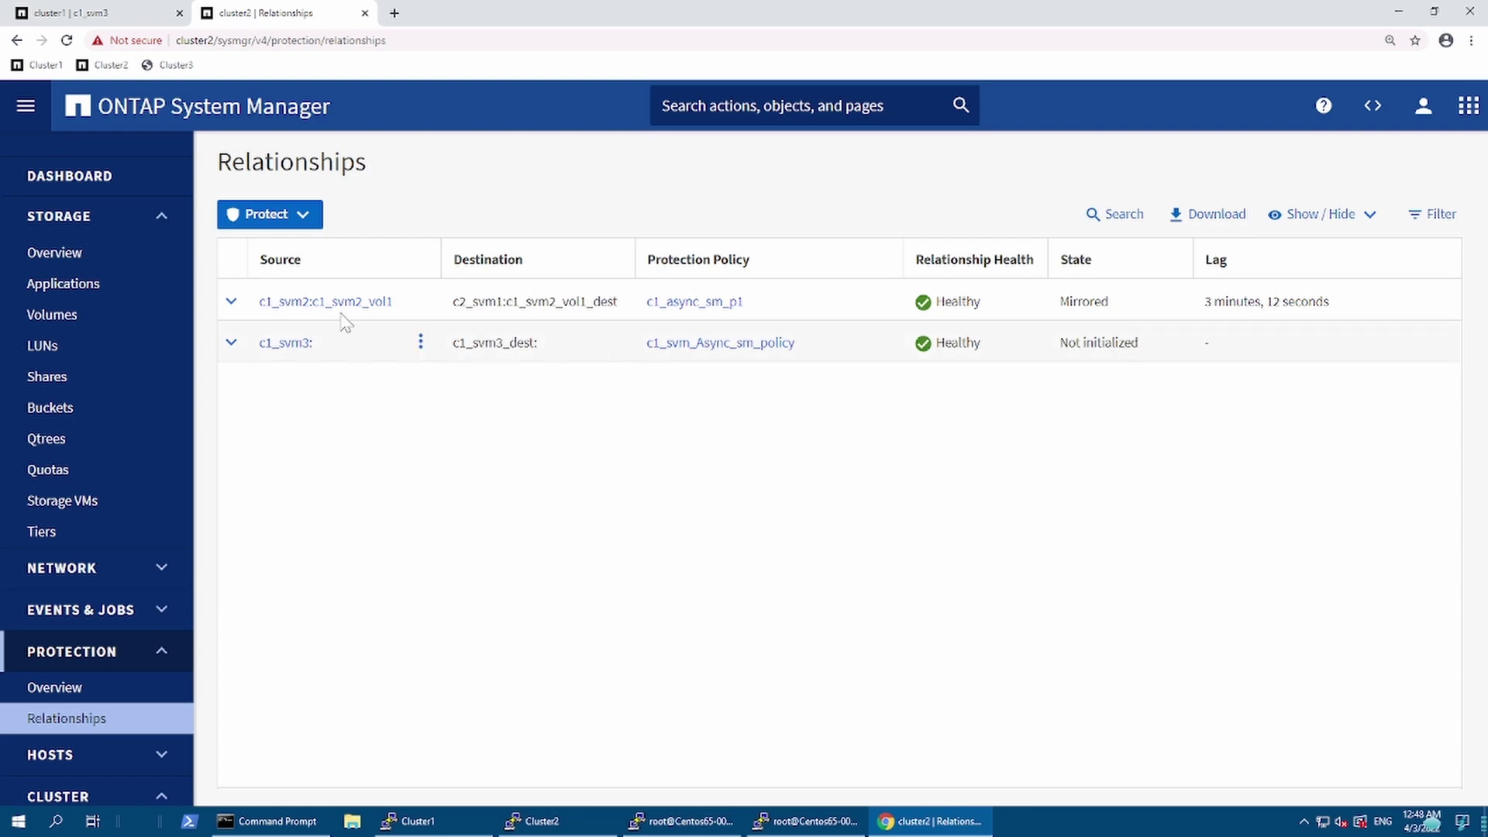
left_click(232, 345)
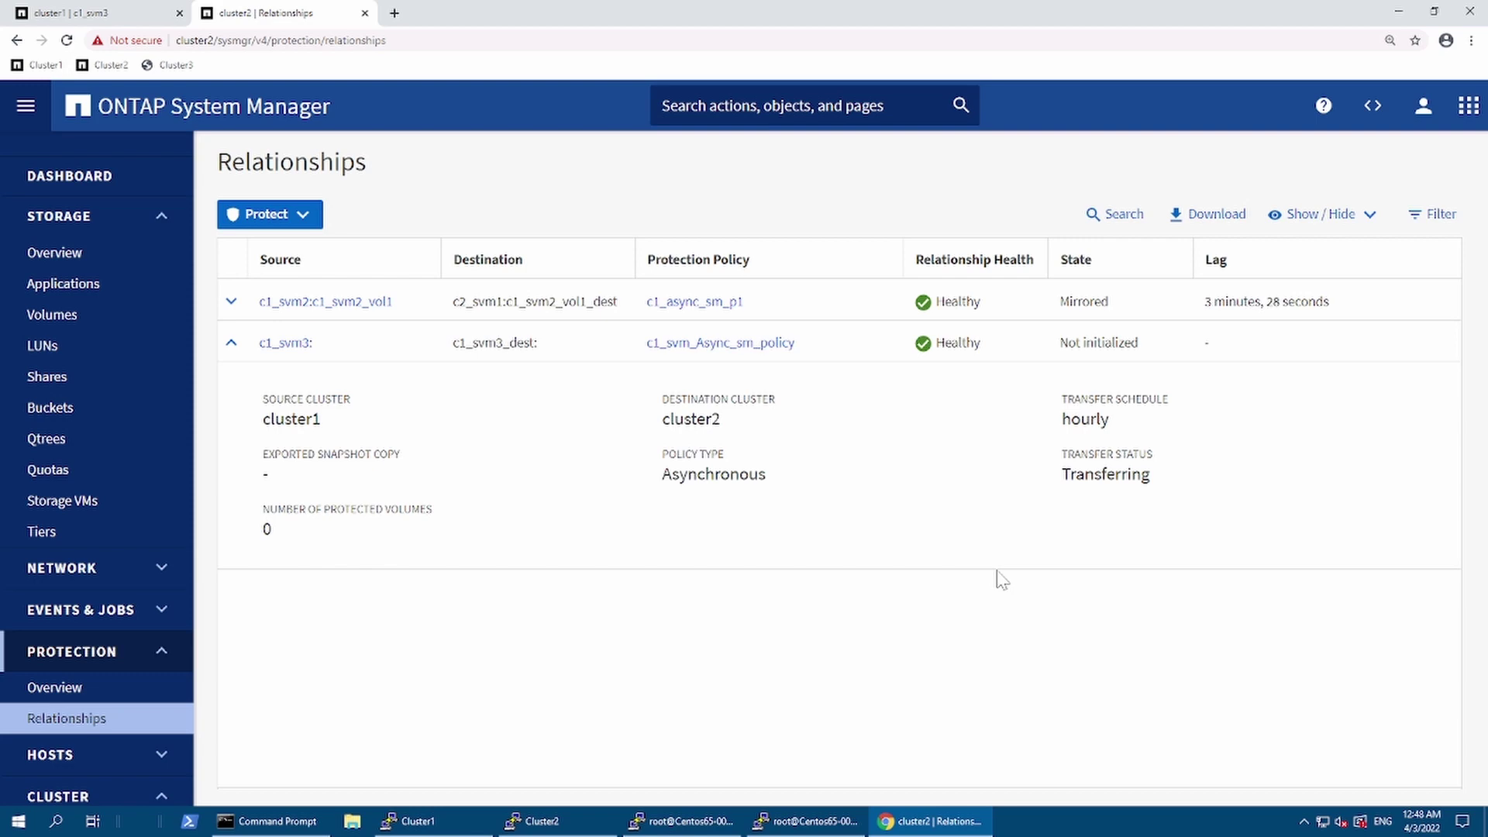
left_click(51, 502)
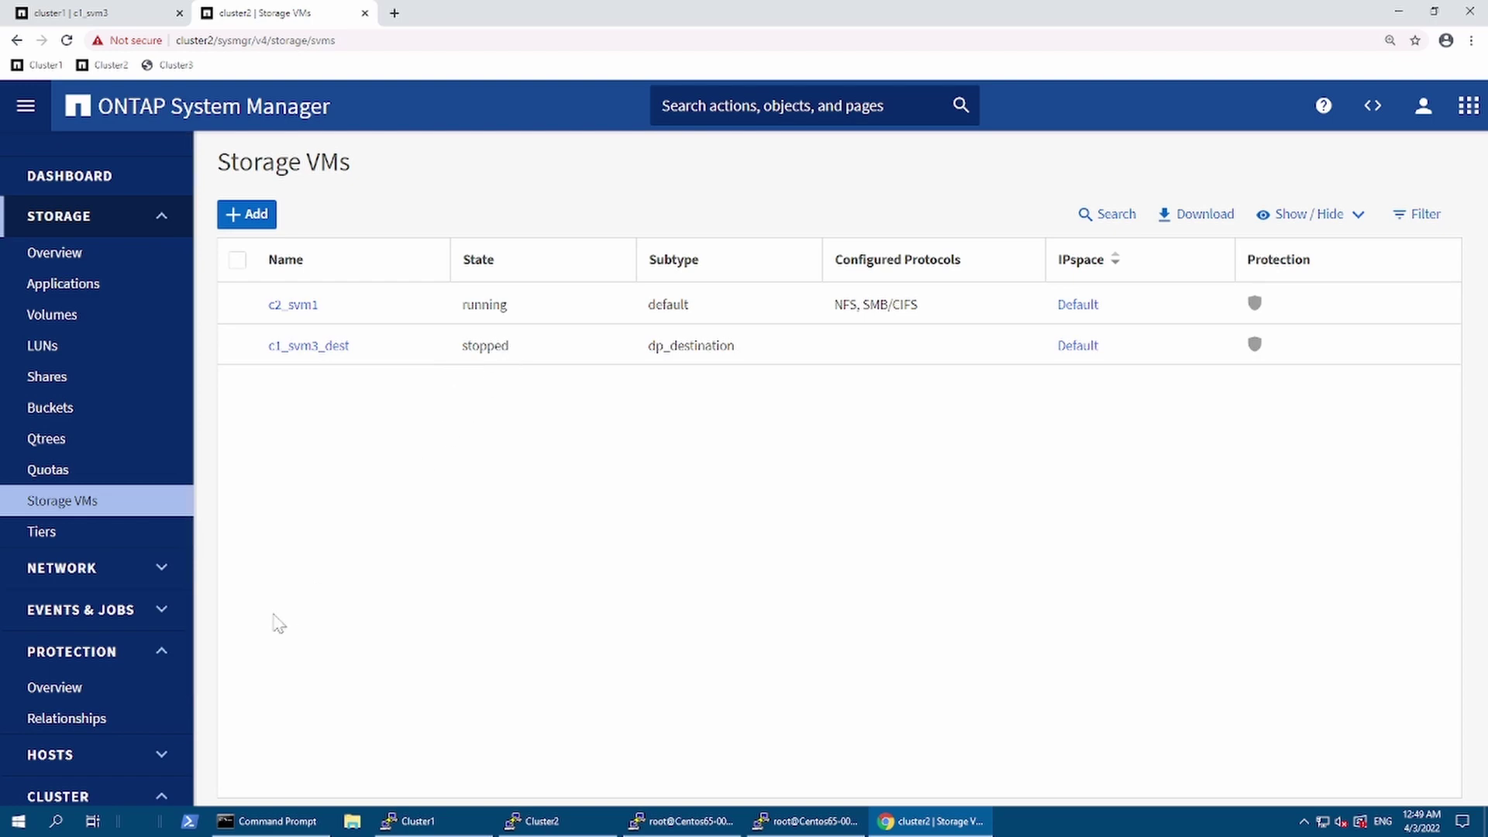
left_click(66, 721)
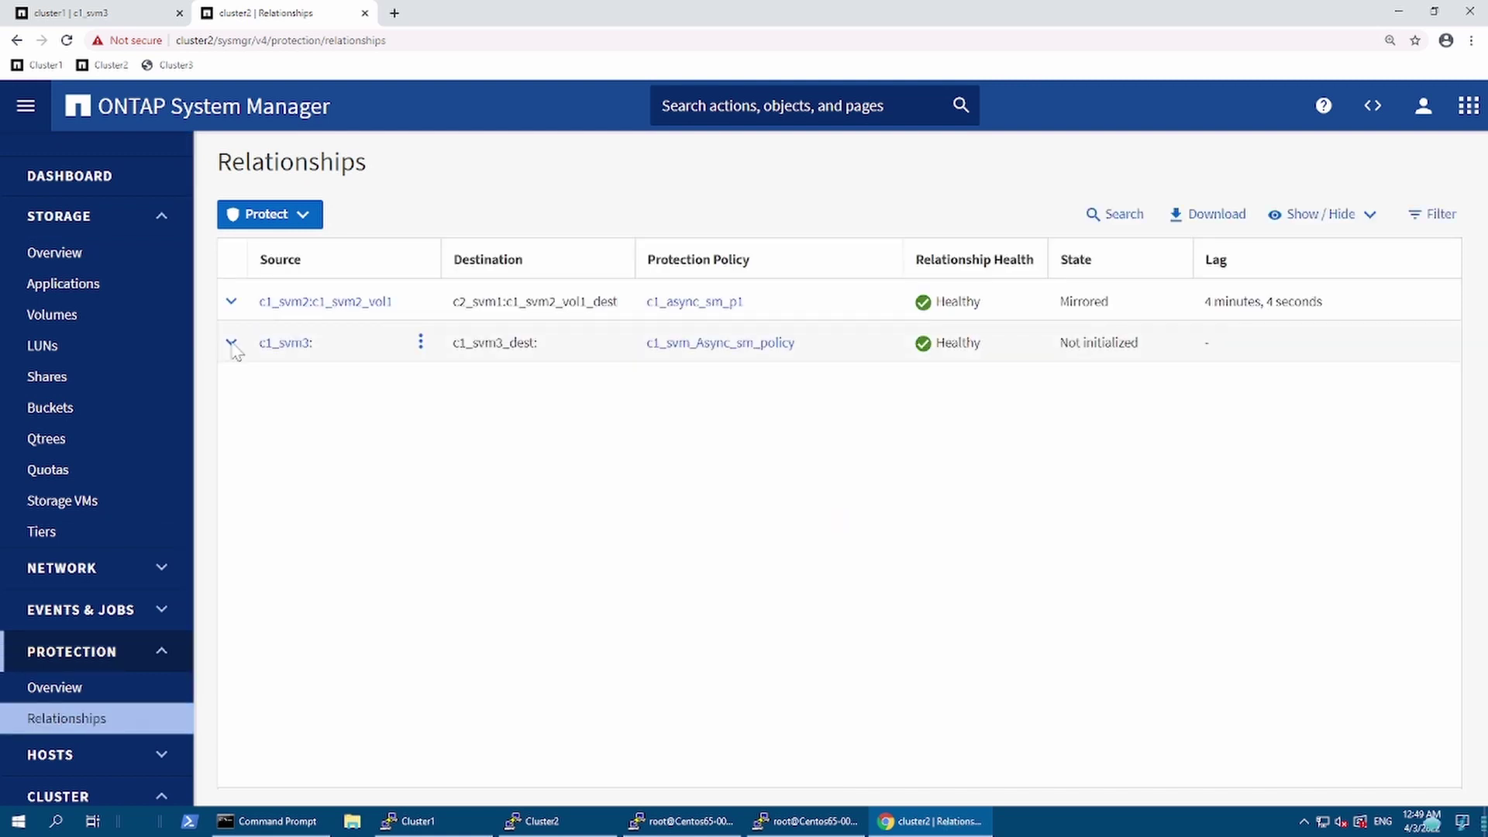
Run a manual Update on the c1_svm3 → c1_svm3_dest relationship and confirm it
left_click(232, 344)
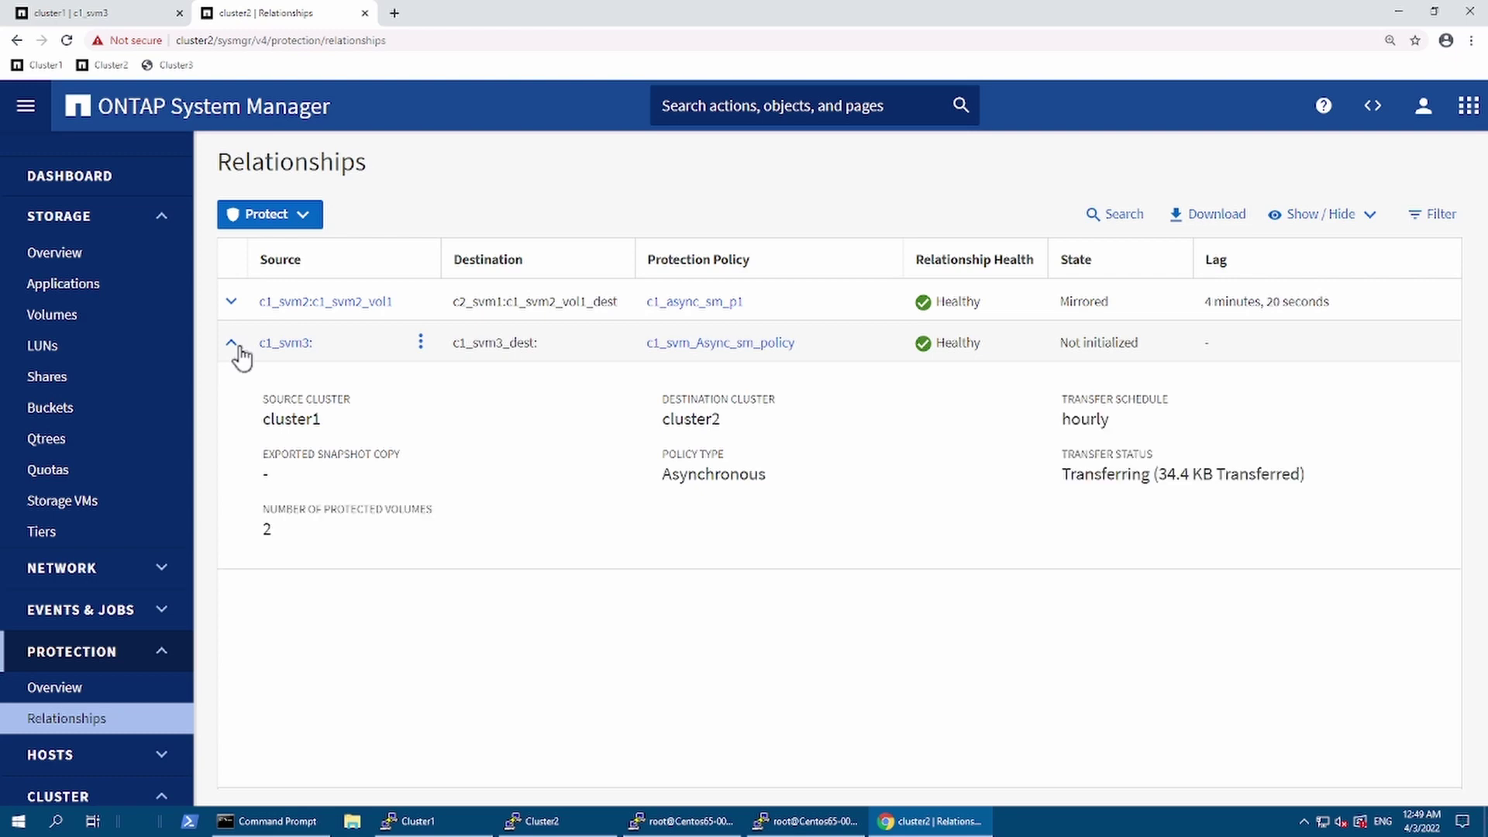
left_click(421, 343)
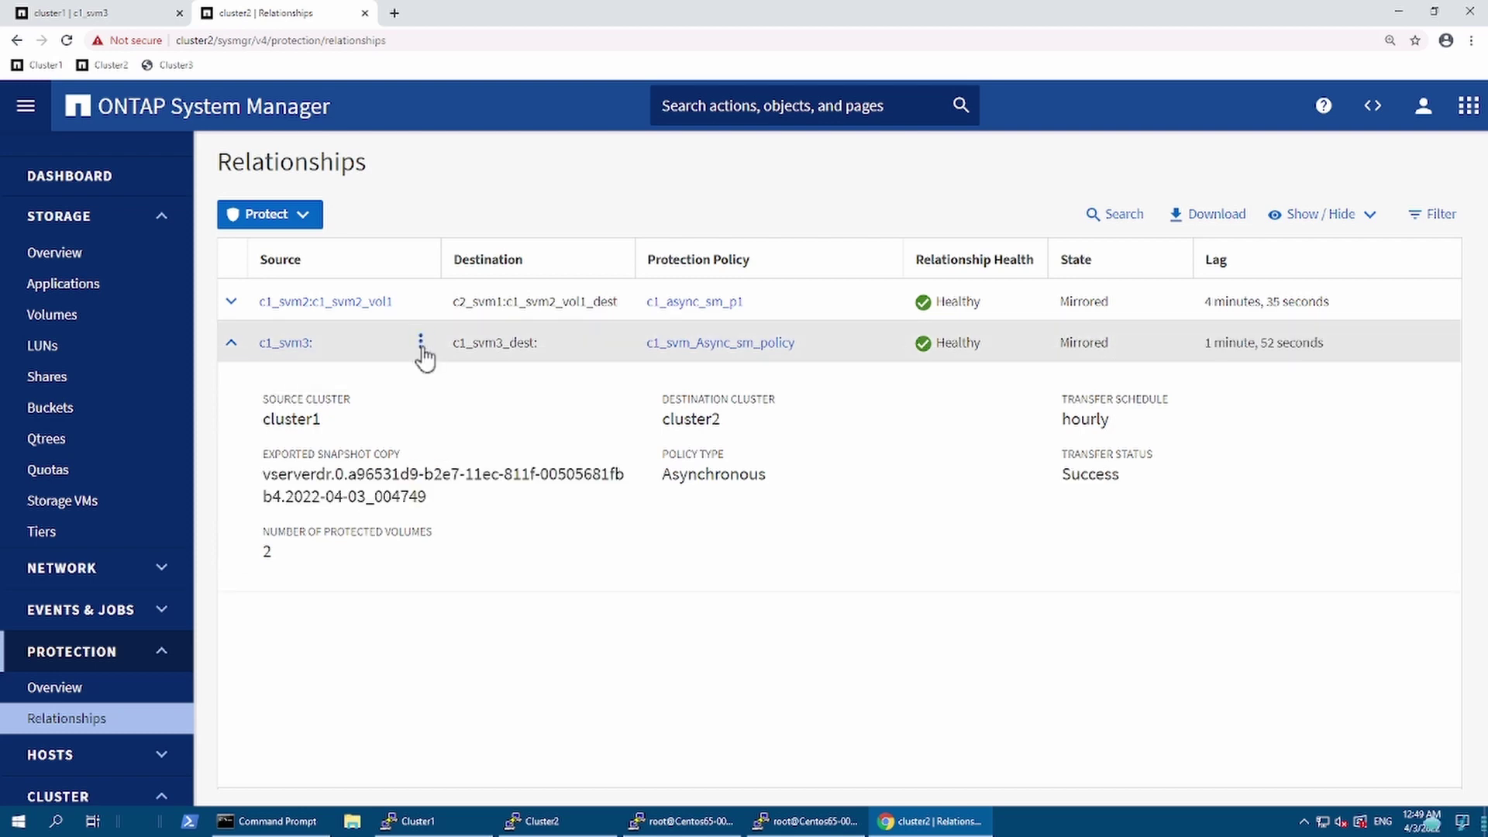
left_click(422, 346)
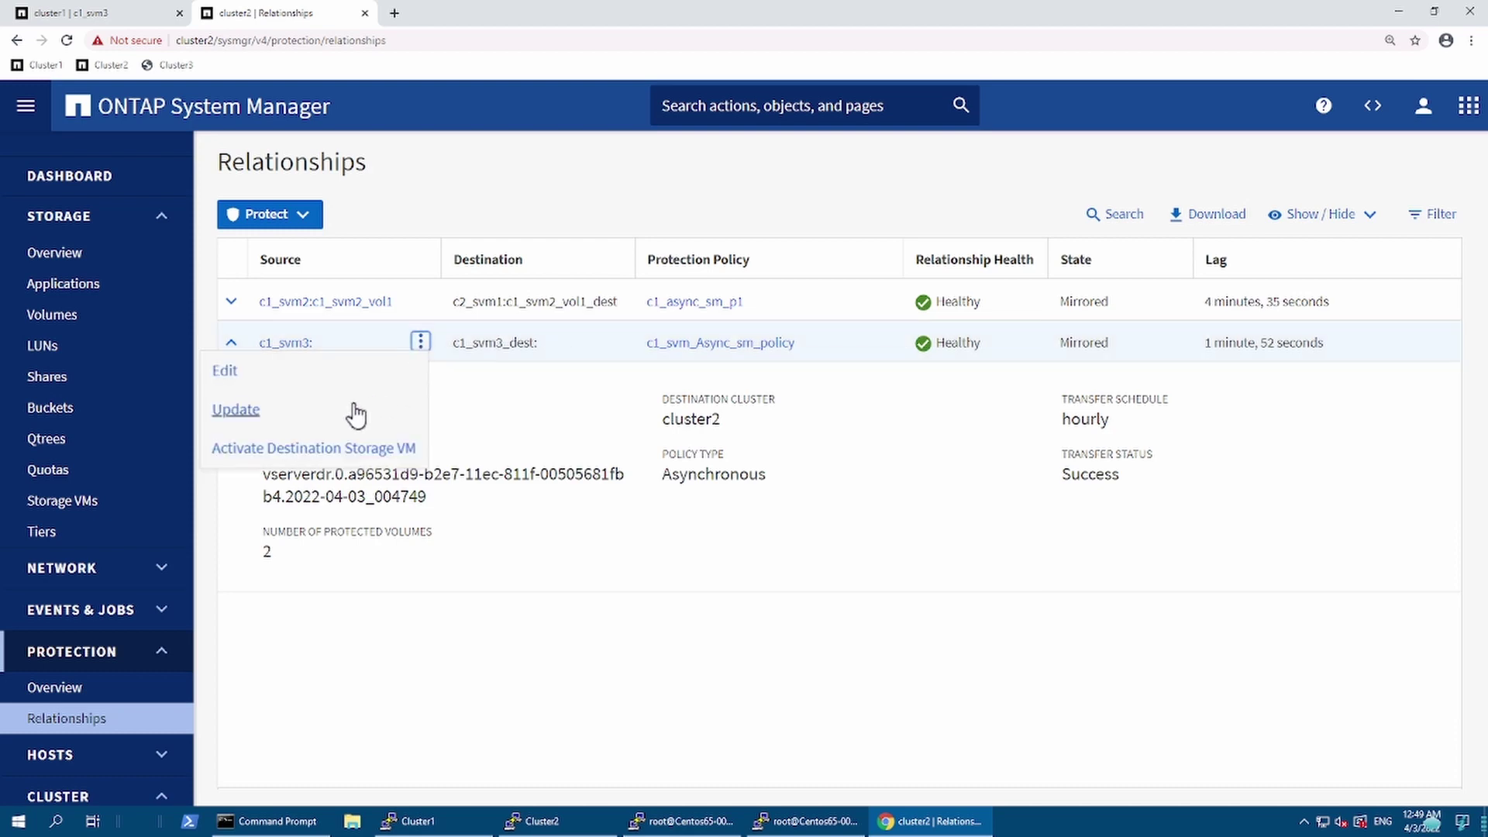
left_click(356, 411)
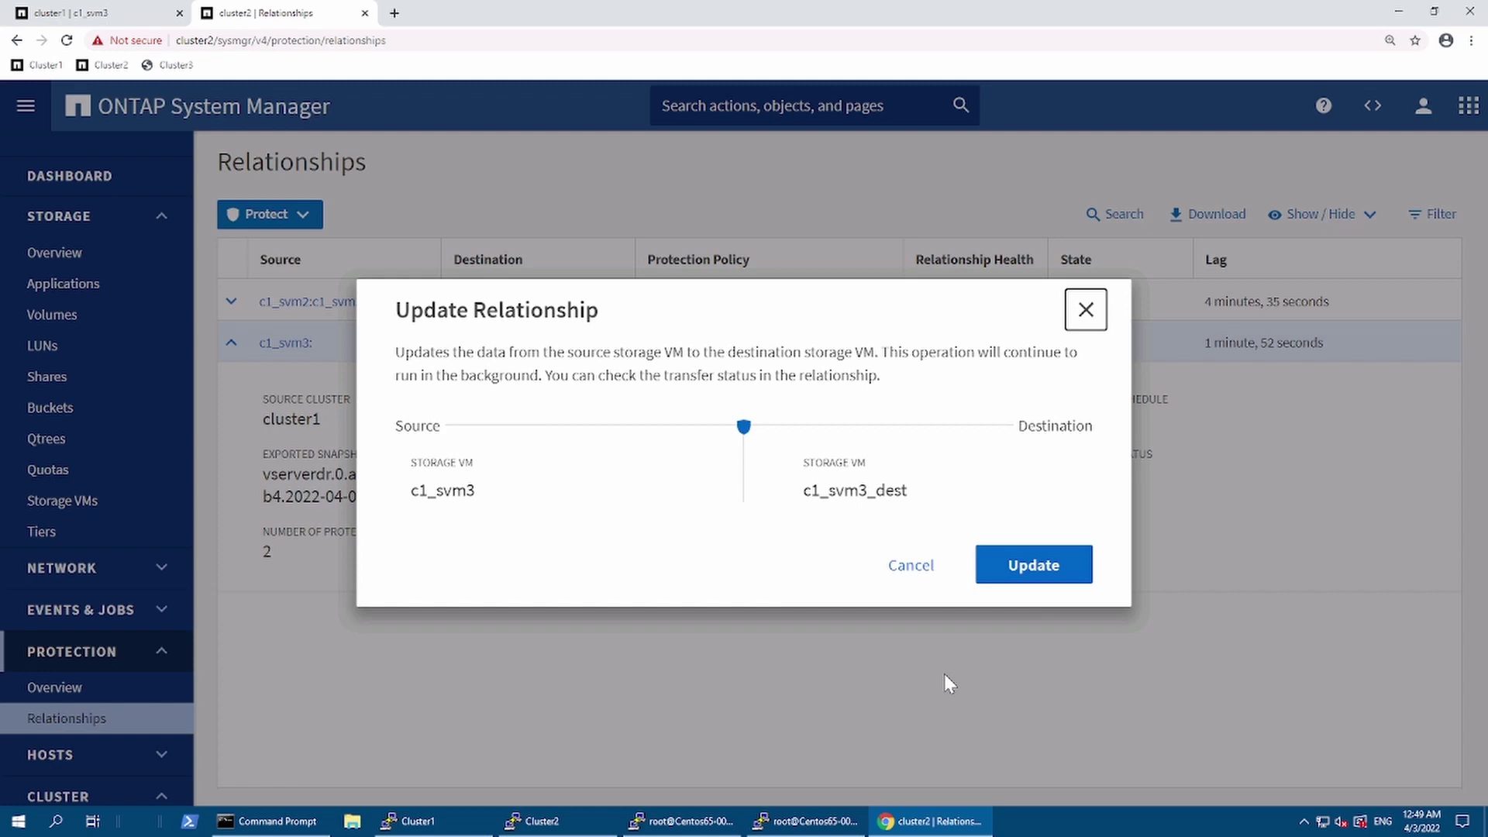
left_click(1052, 565)
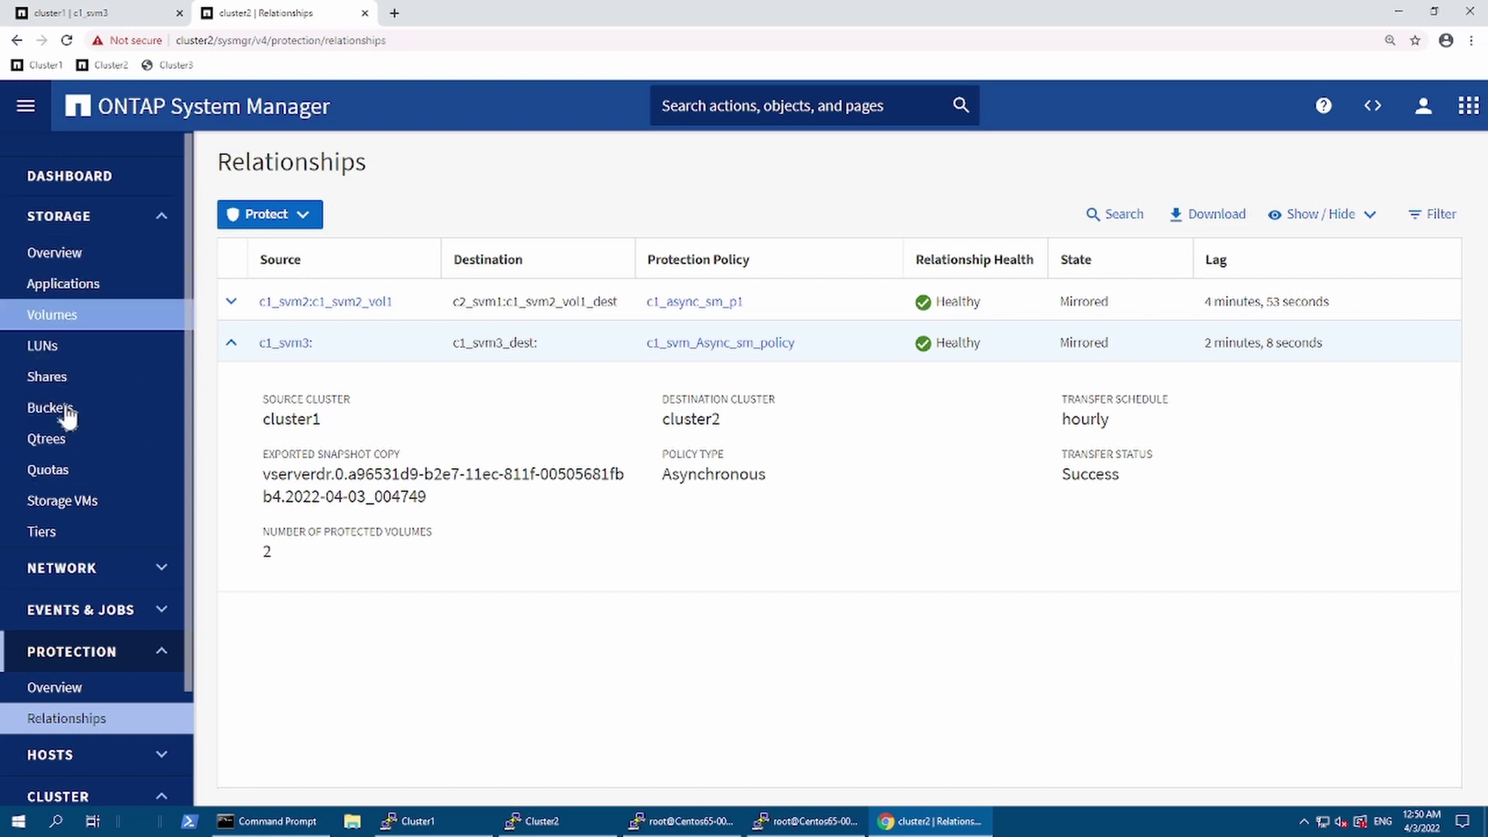
Show c1_svm3_dest's Settings tab on cluster2 to check its NFS, SMB/CIFS, iSCSI and FC status
left_click(66, 503)
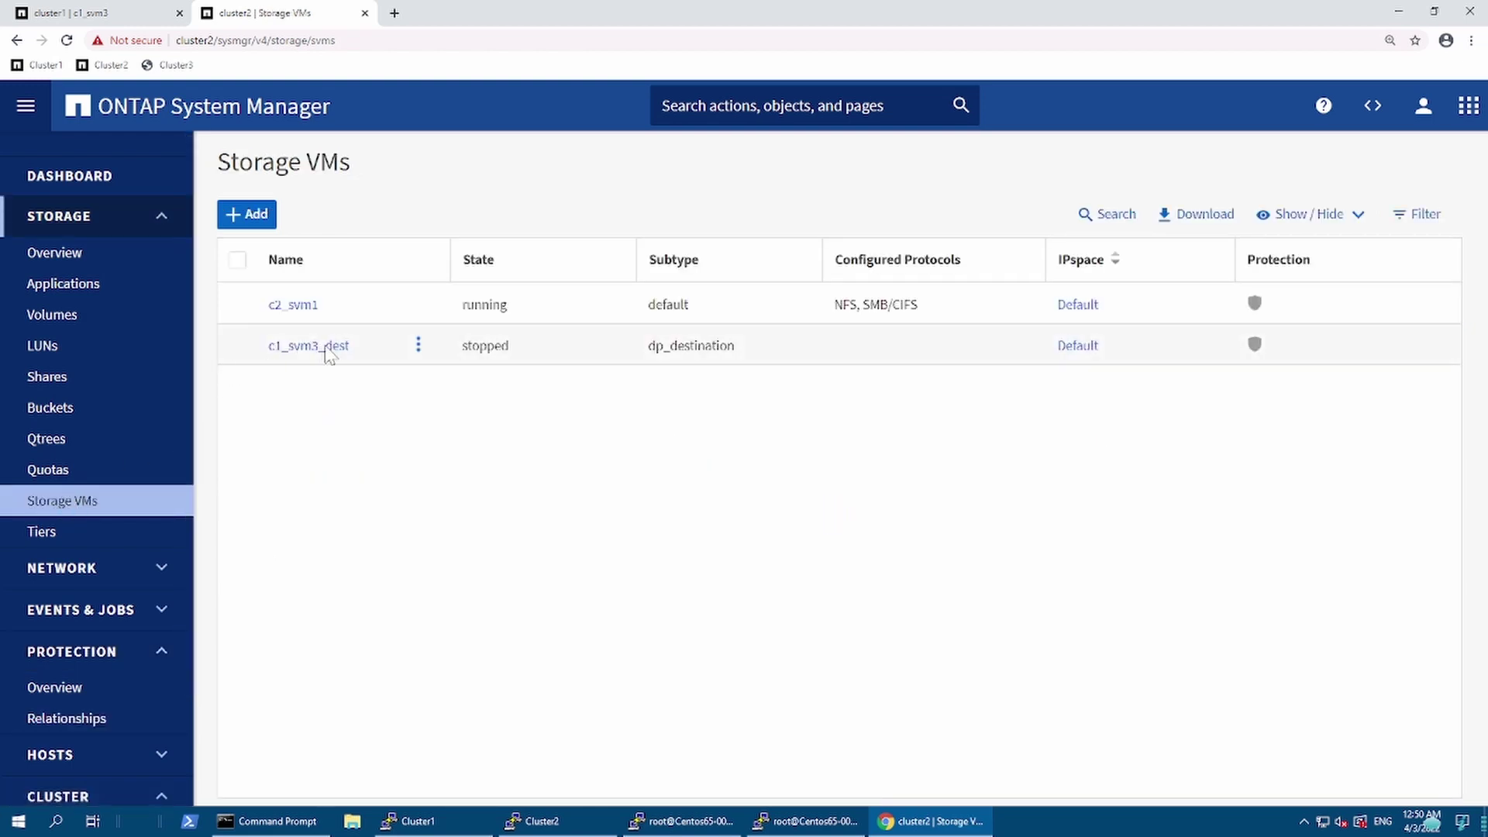
left_click(303, 350)
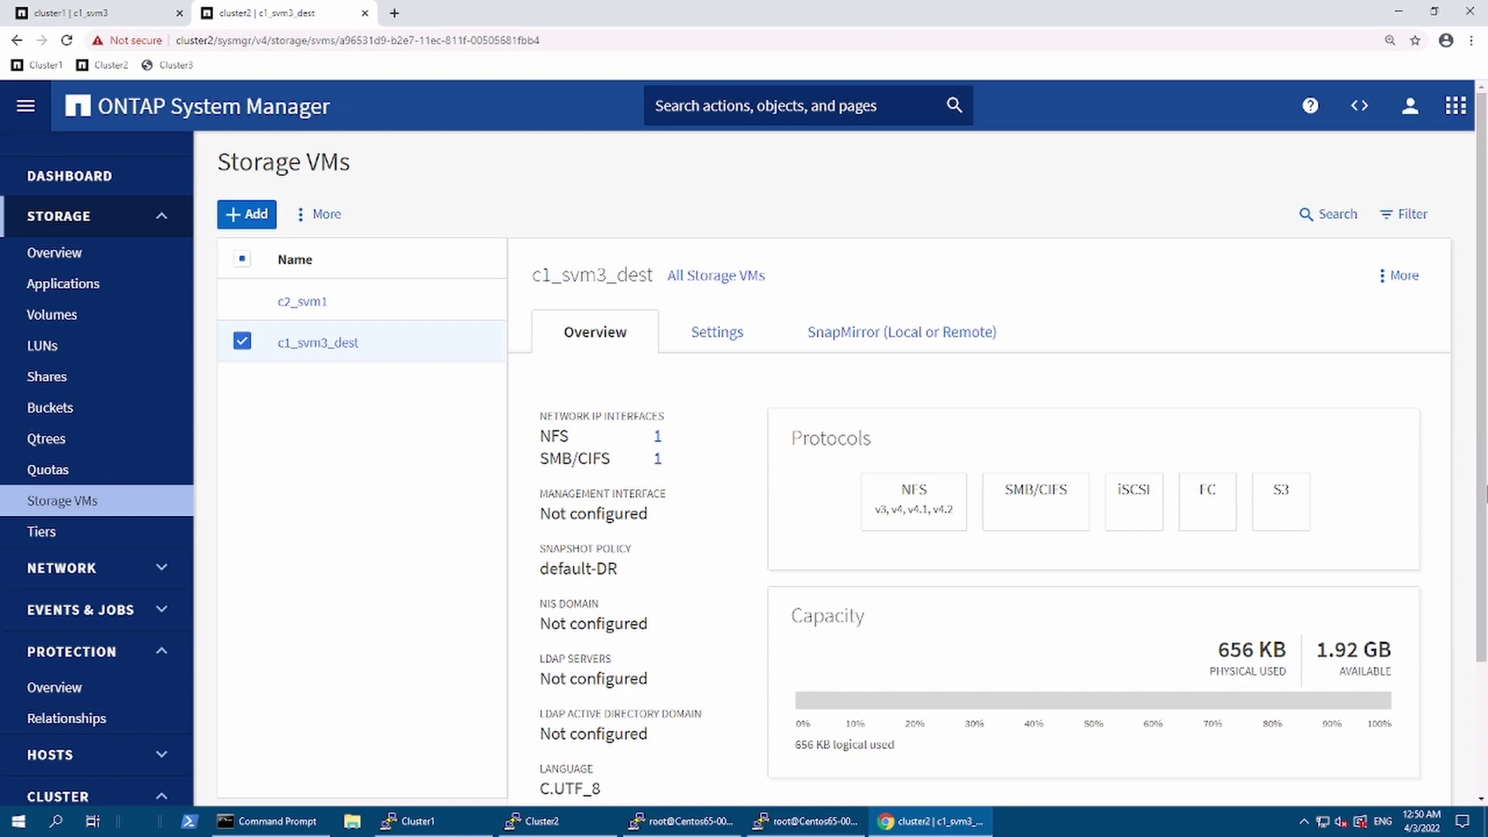
left_click(1485, 737)
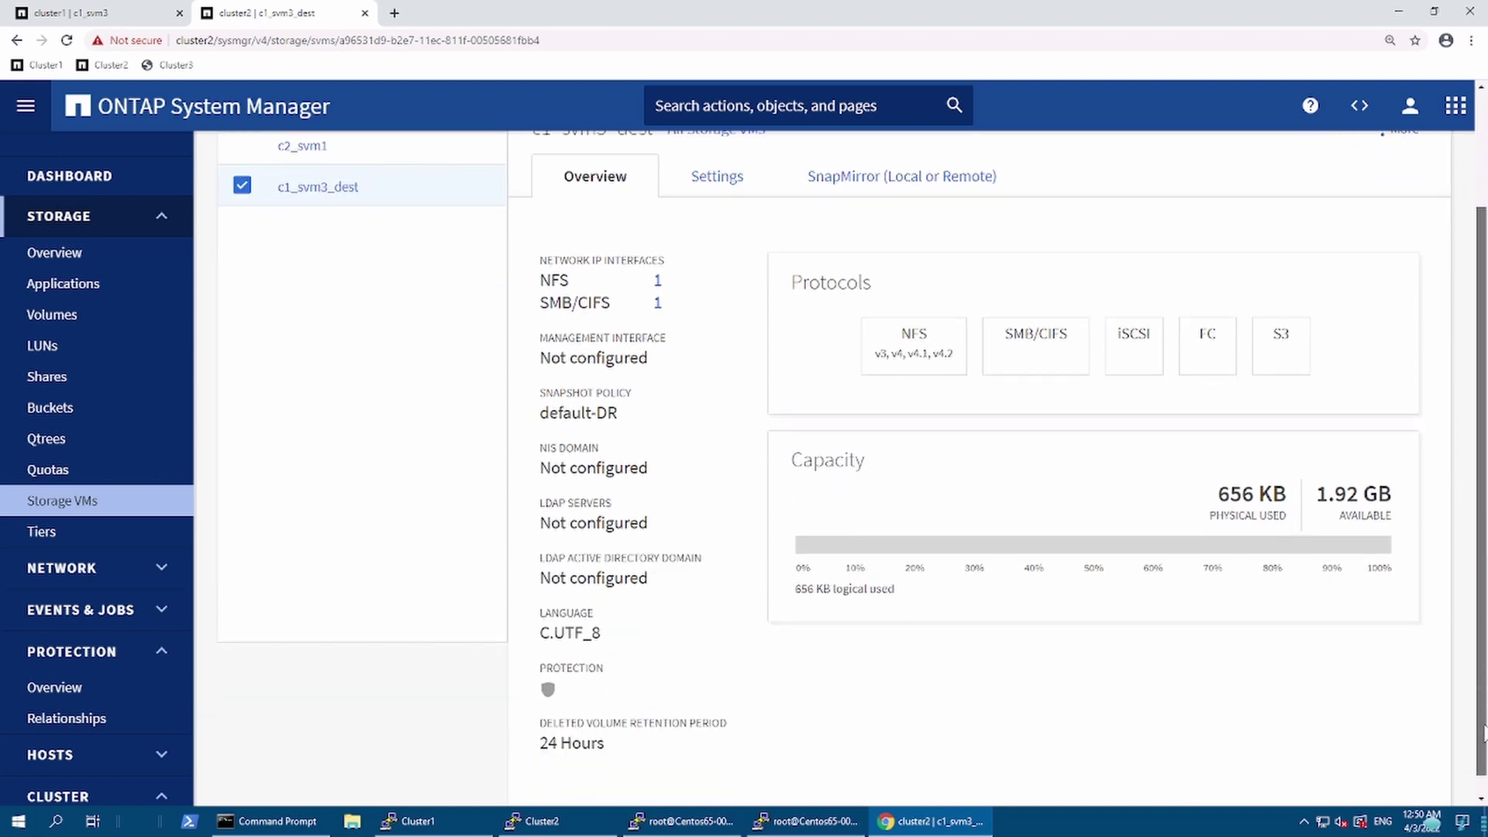
scroll(1059, 442, "up", 2)
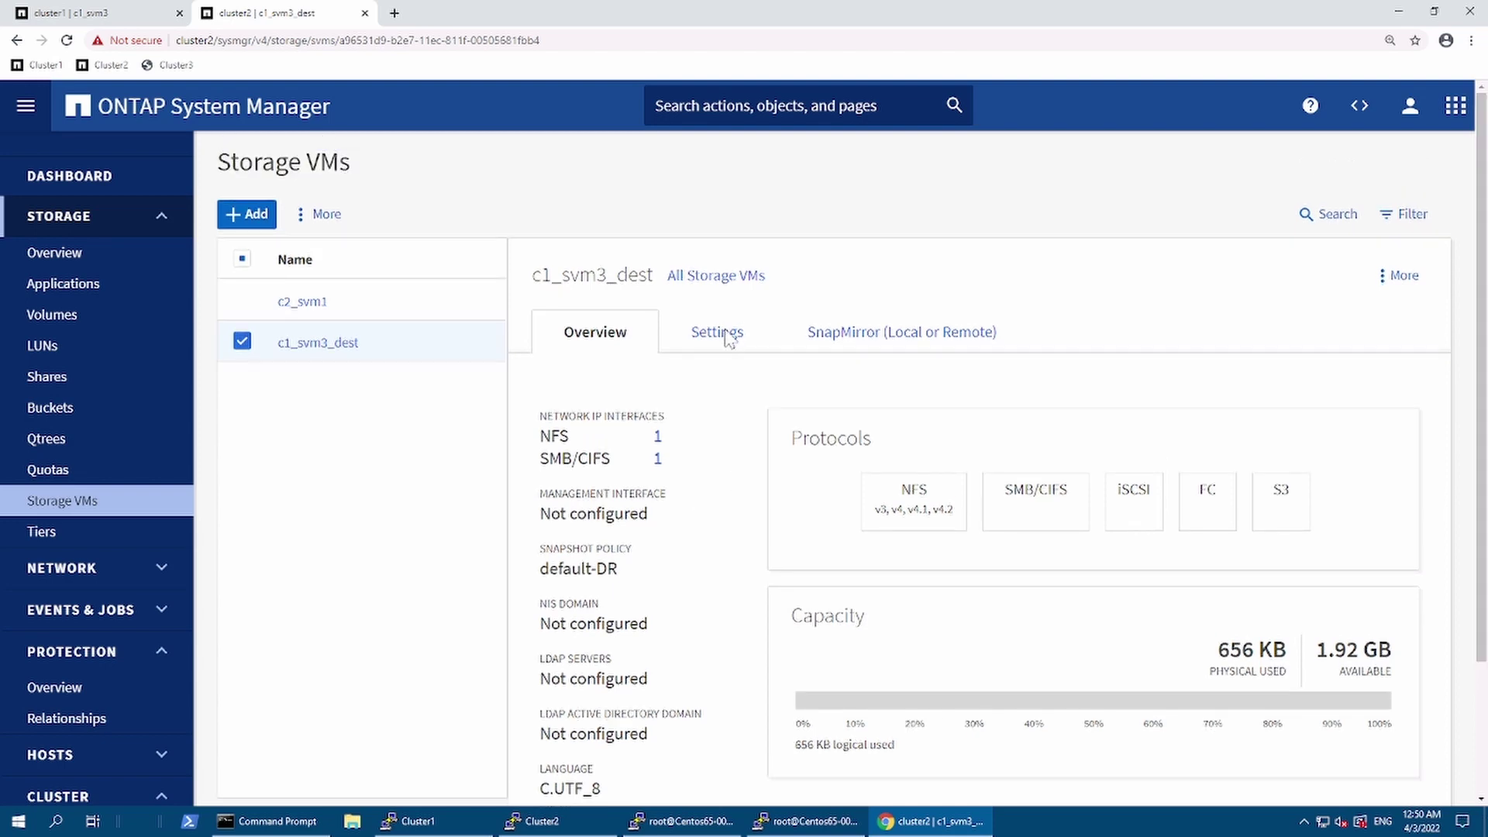
left_click(731, 341)
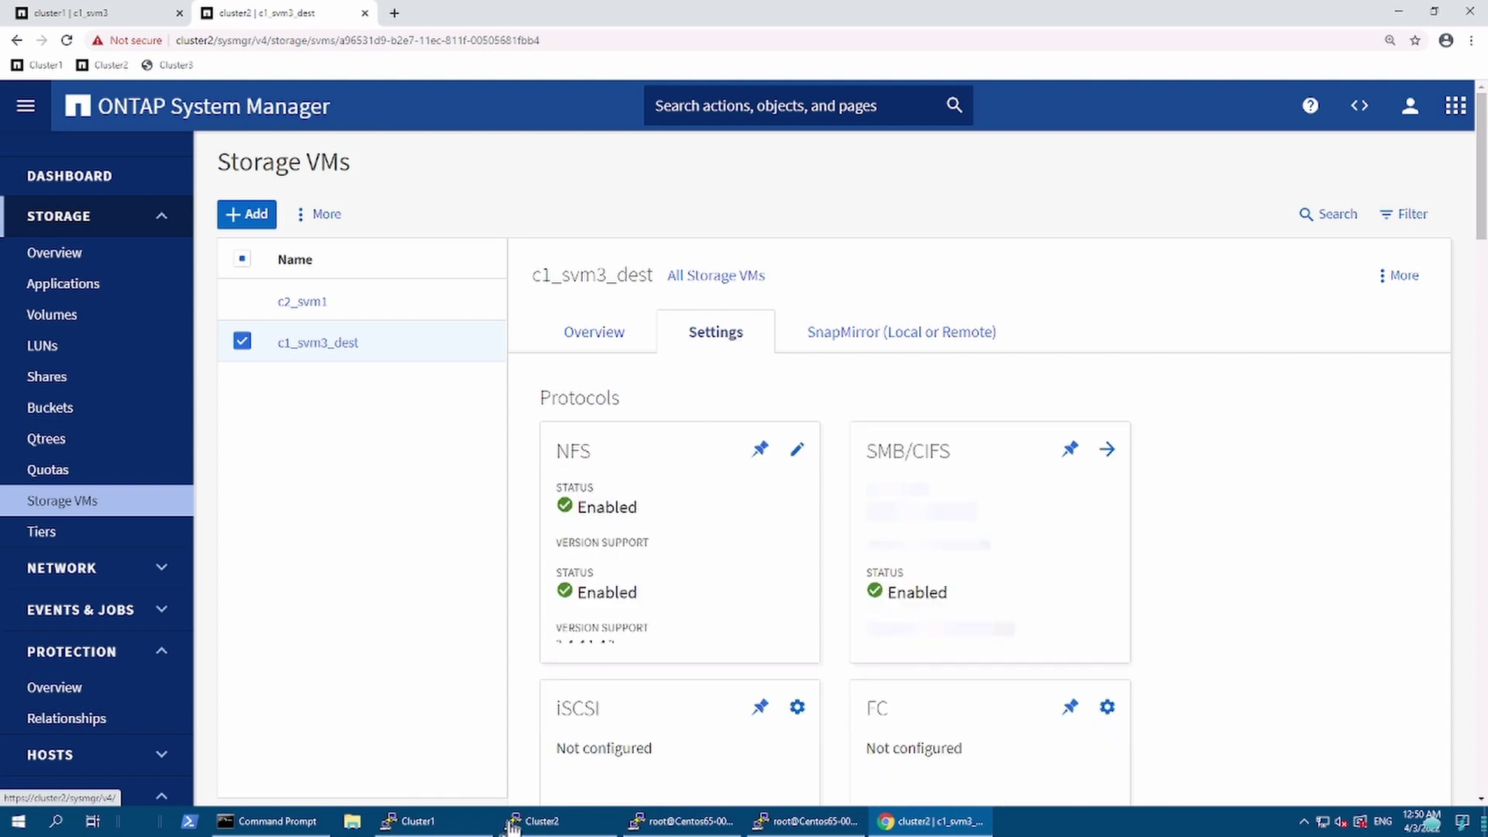
Bring the Cluster1 PuTTY session to the front
left_click(463, 823)
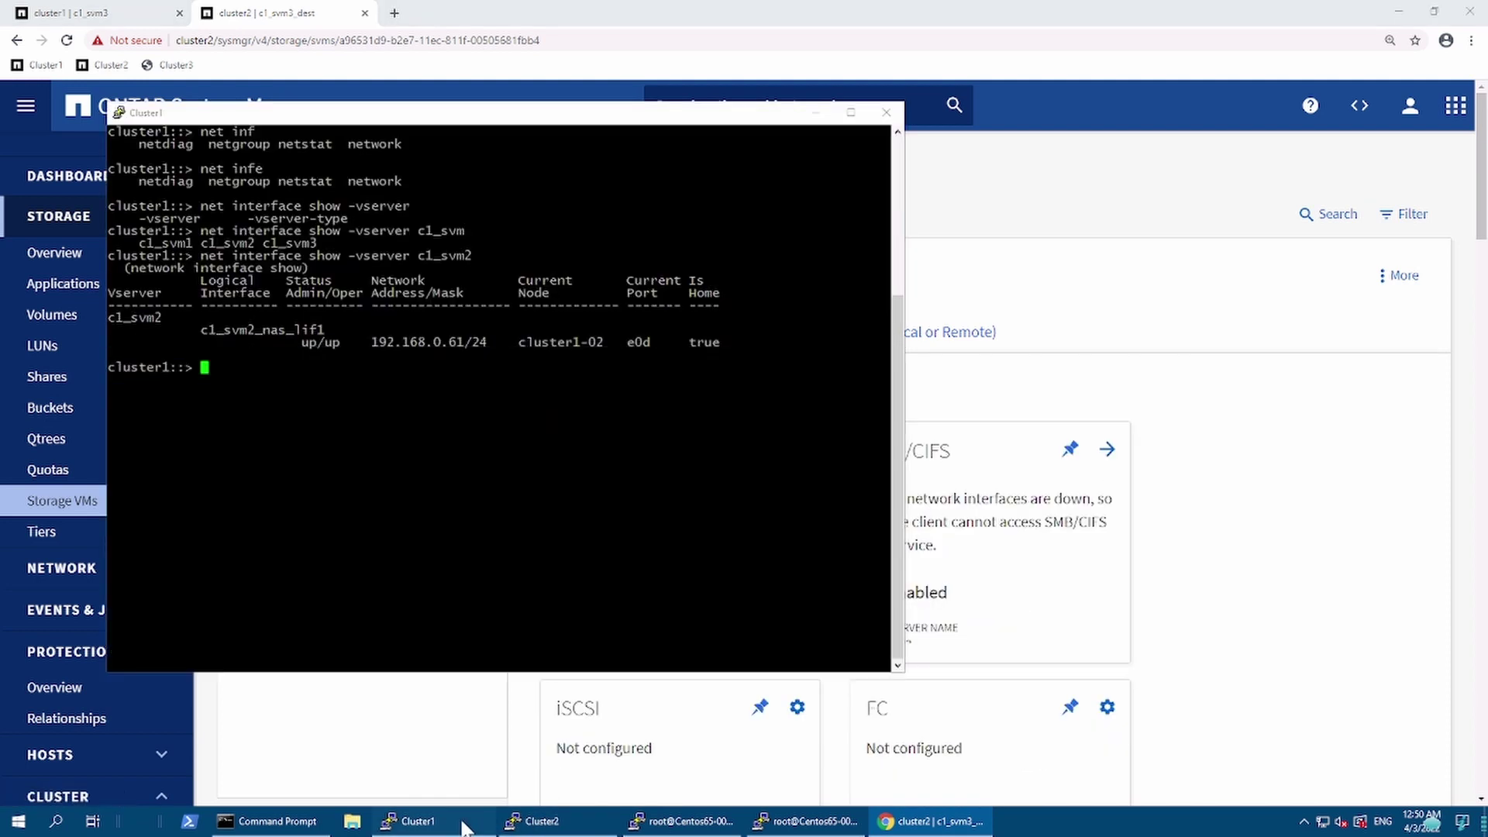
left_click(535, 823)
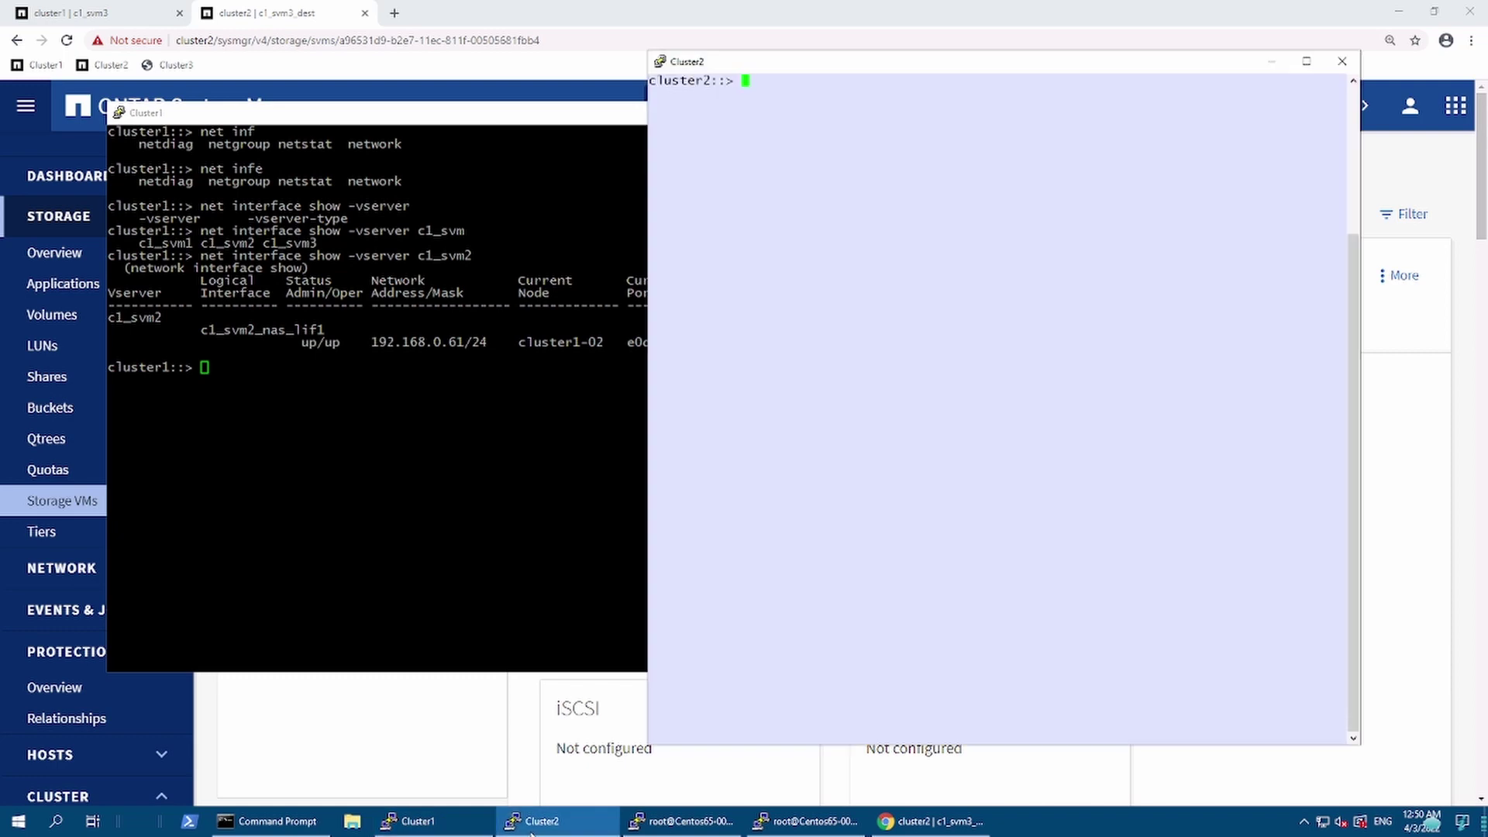
key("alt+Tab")
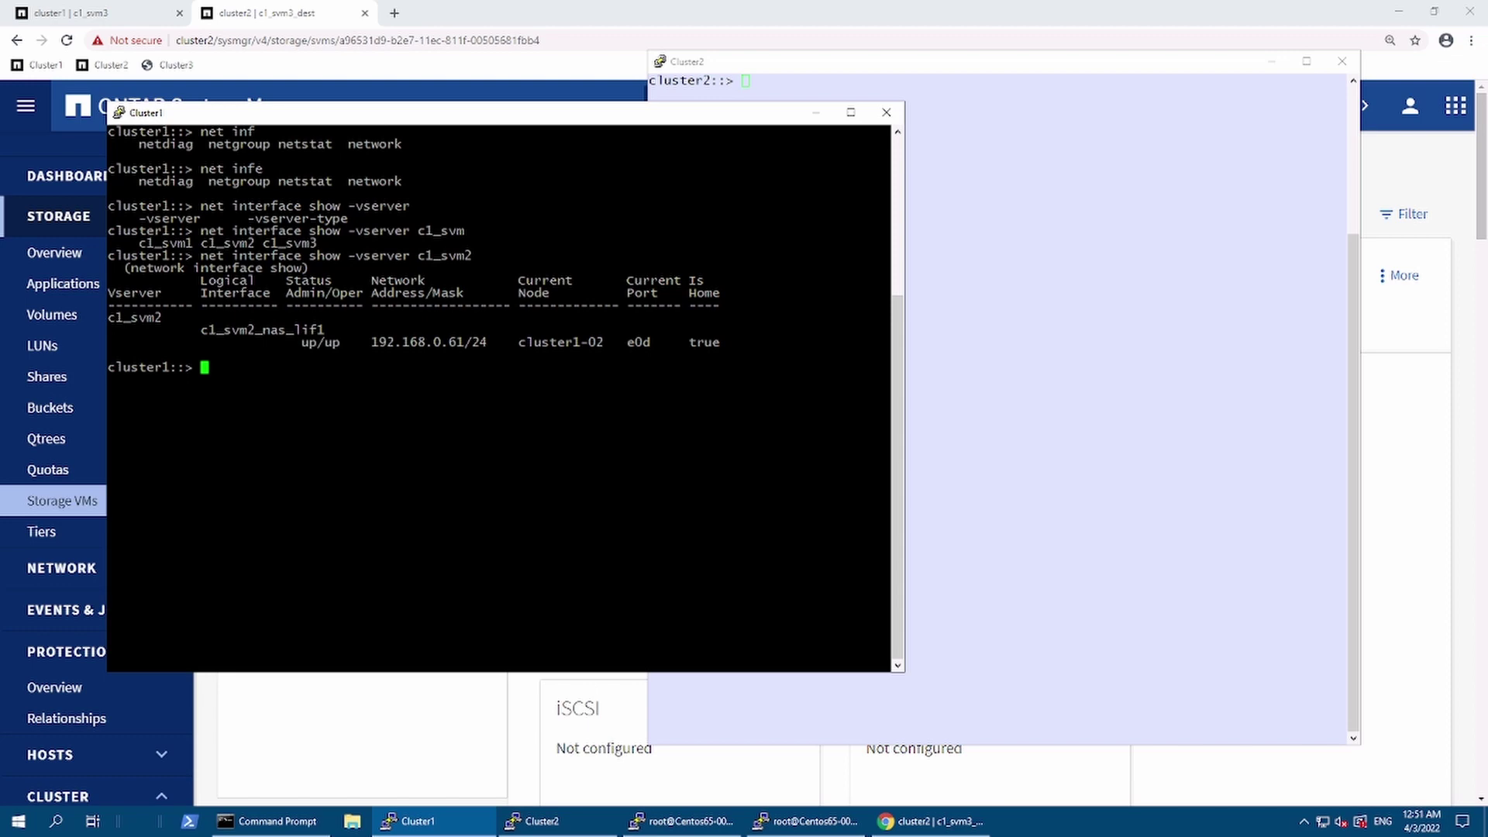
Run 'net interface show -vserver c1_svm3' on cluster1 and copy the command line
type("net in")
key("Tab")
type("sh")
key("Tab")
type("o")
key("Tab")
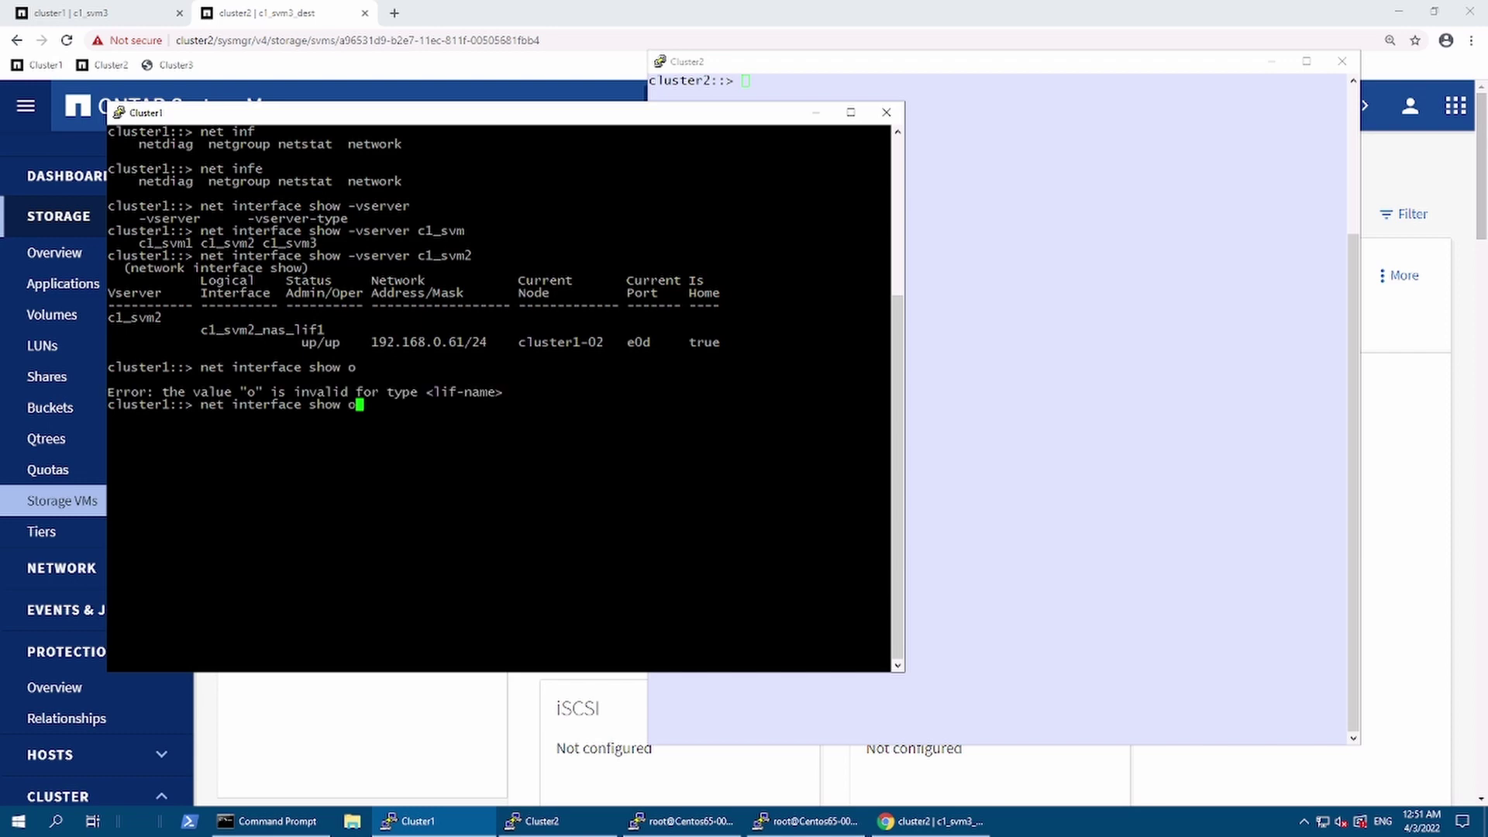
key("BackSpace")
type("-v")
key("Tab")
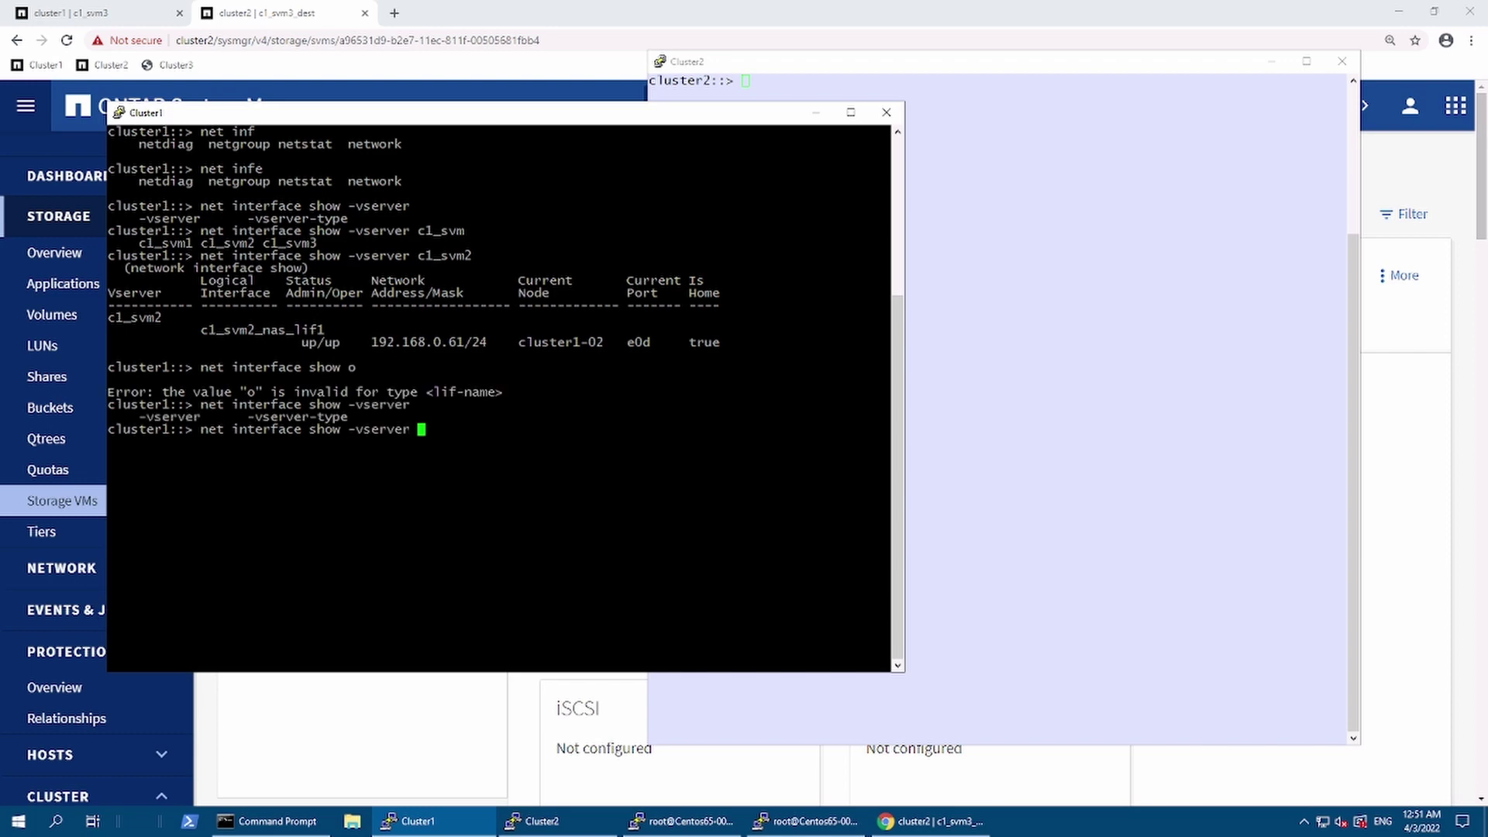
type("c")
key("Tab")
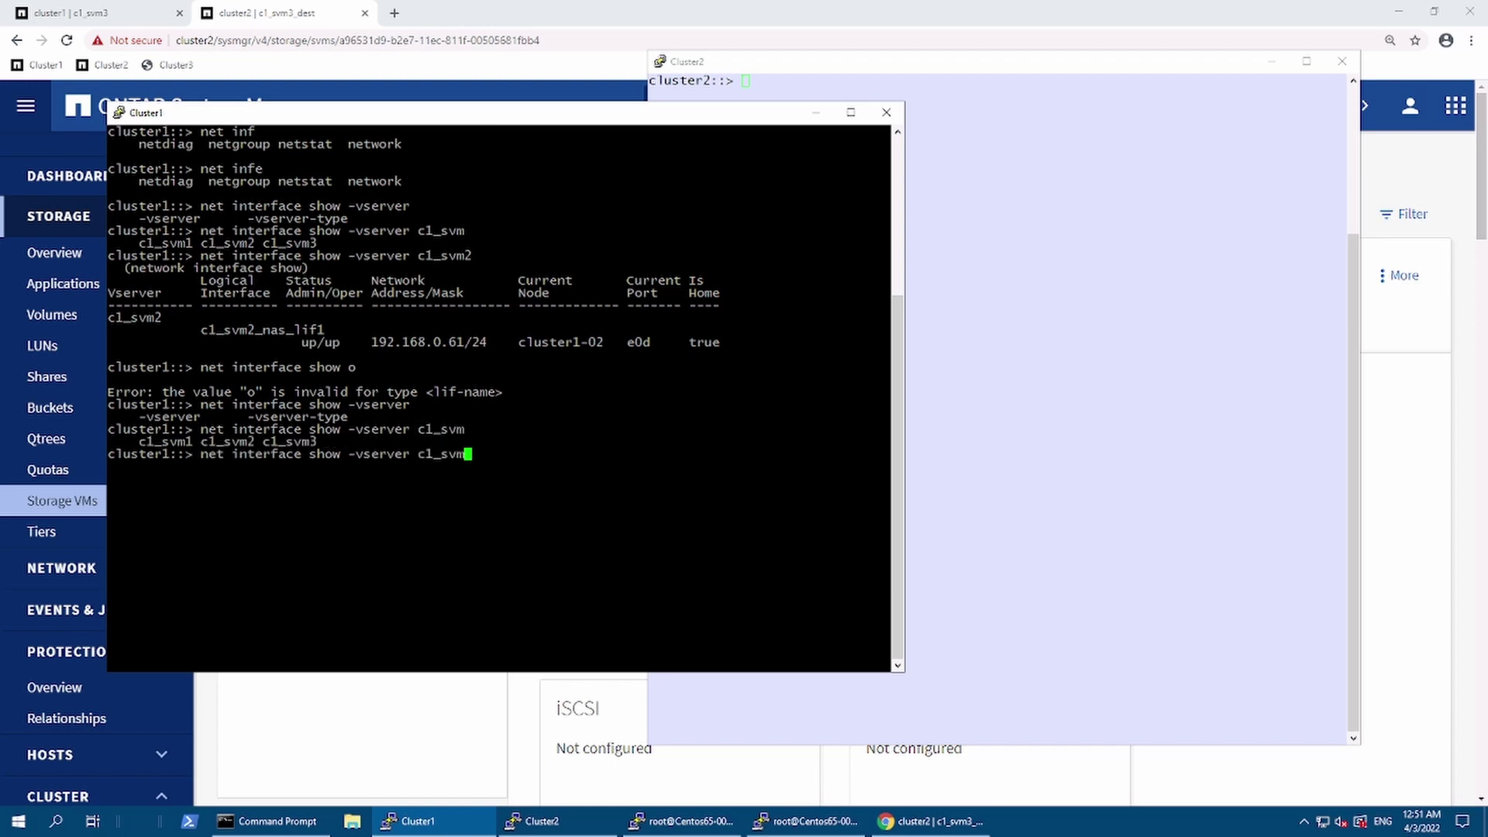
type("3")
key("Return")
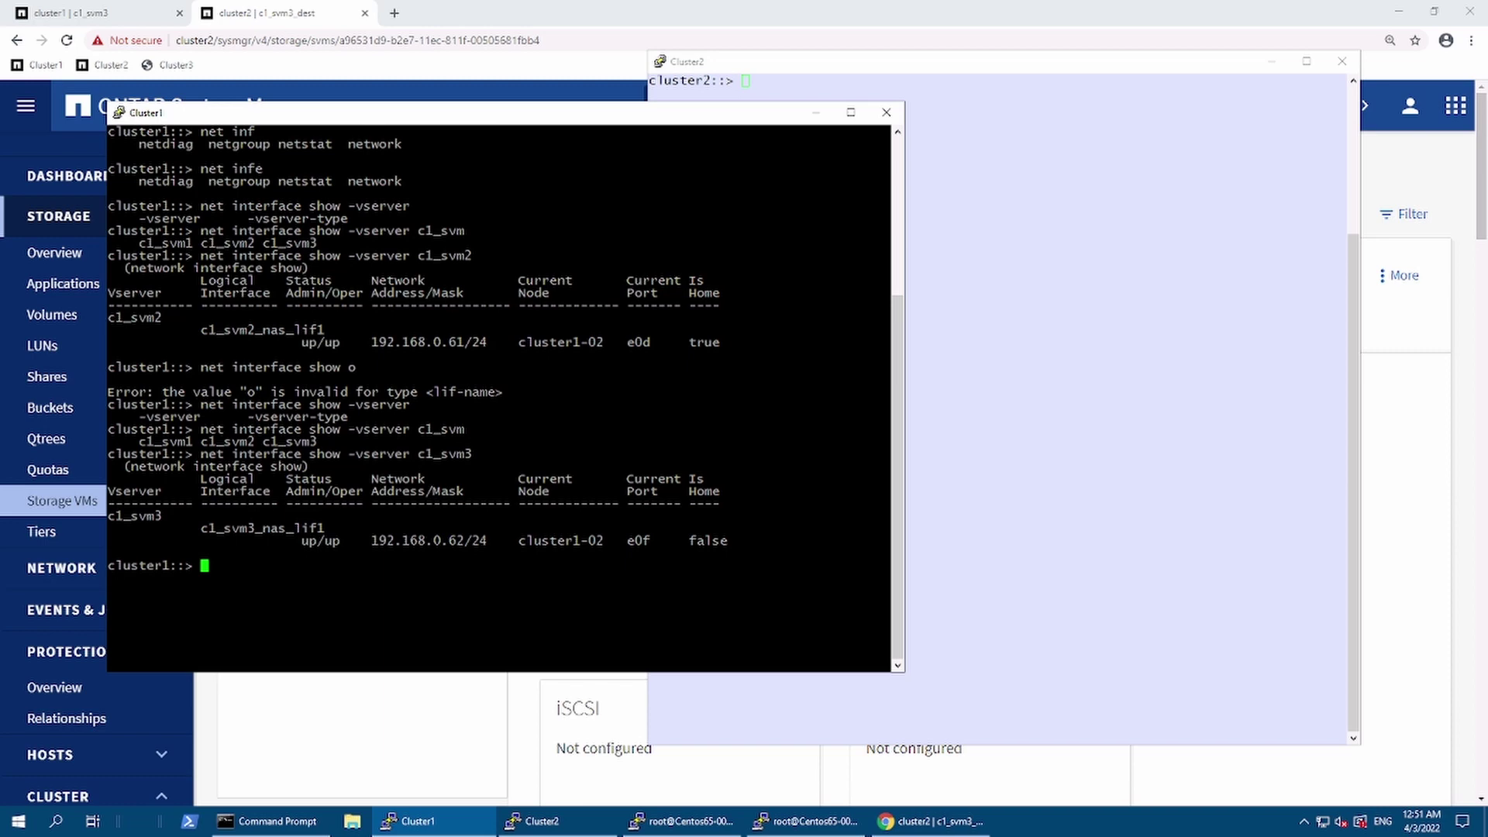
left_click_drag(201, 453, 472, 454)
Run 'net interface show -vserver c1_svm3_dest' on cluster2, then return to System Manager
key("alt+Tab")
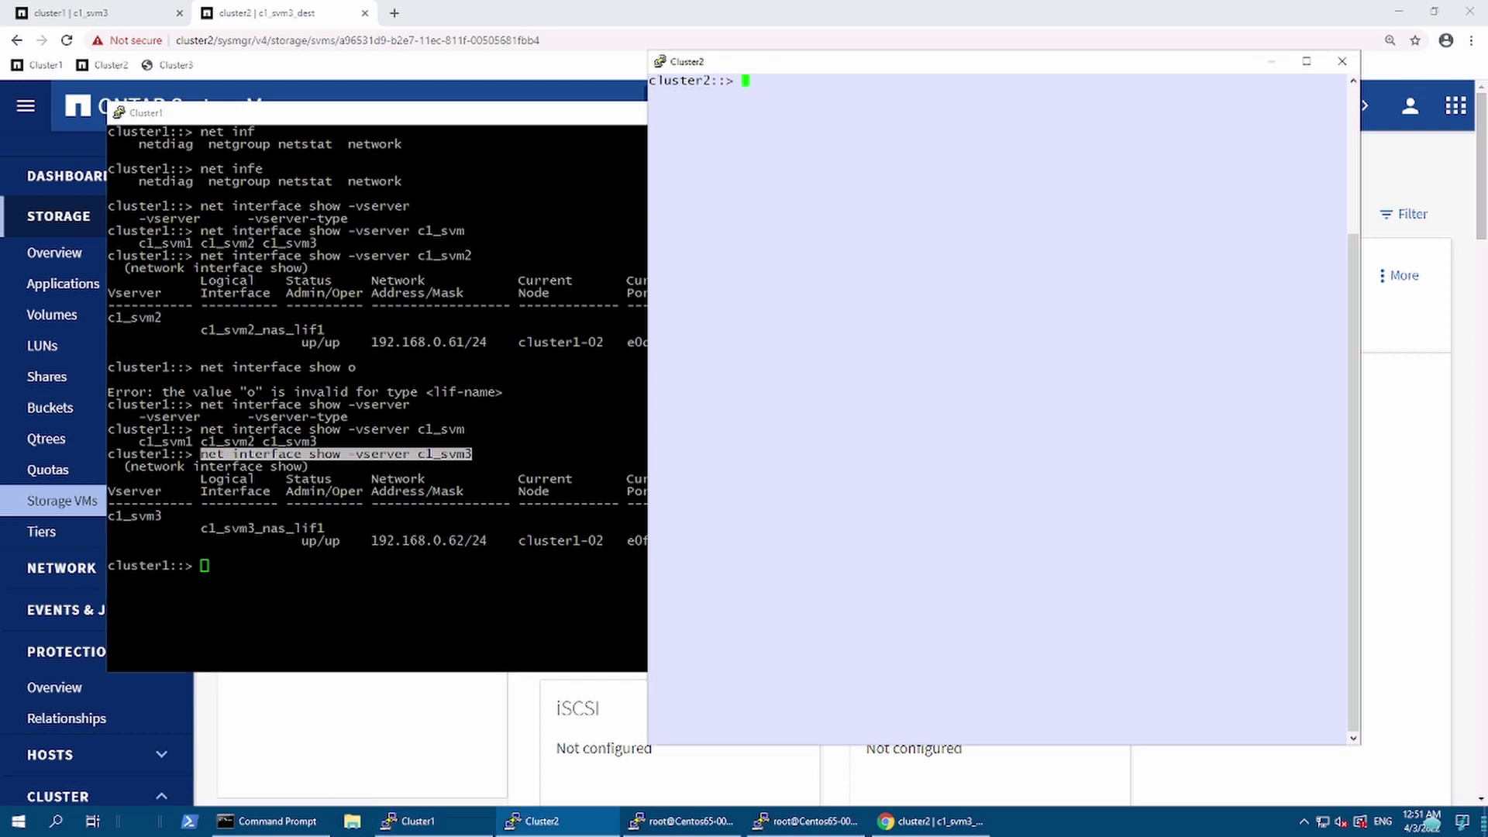
type("net interface show -vserver c1_svm3")
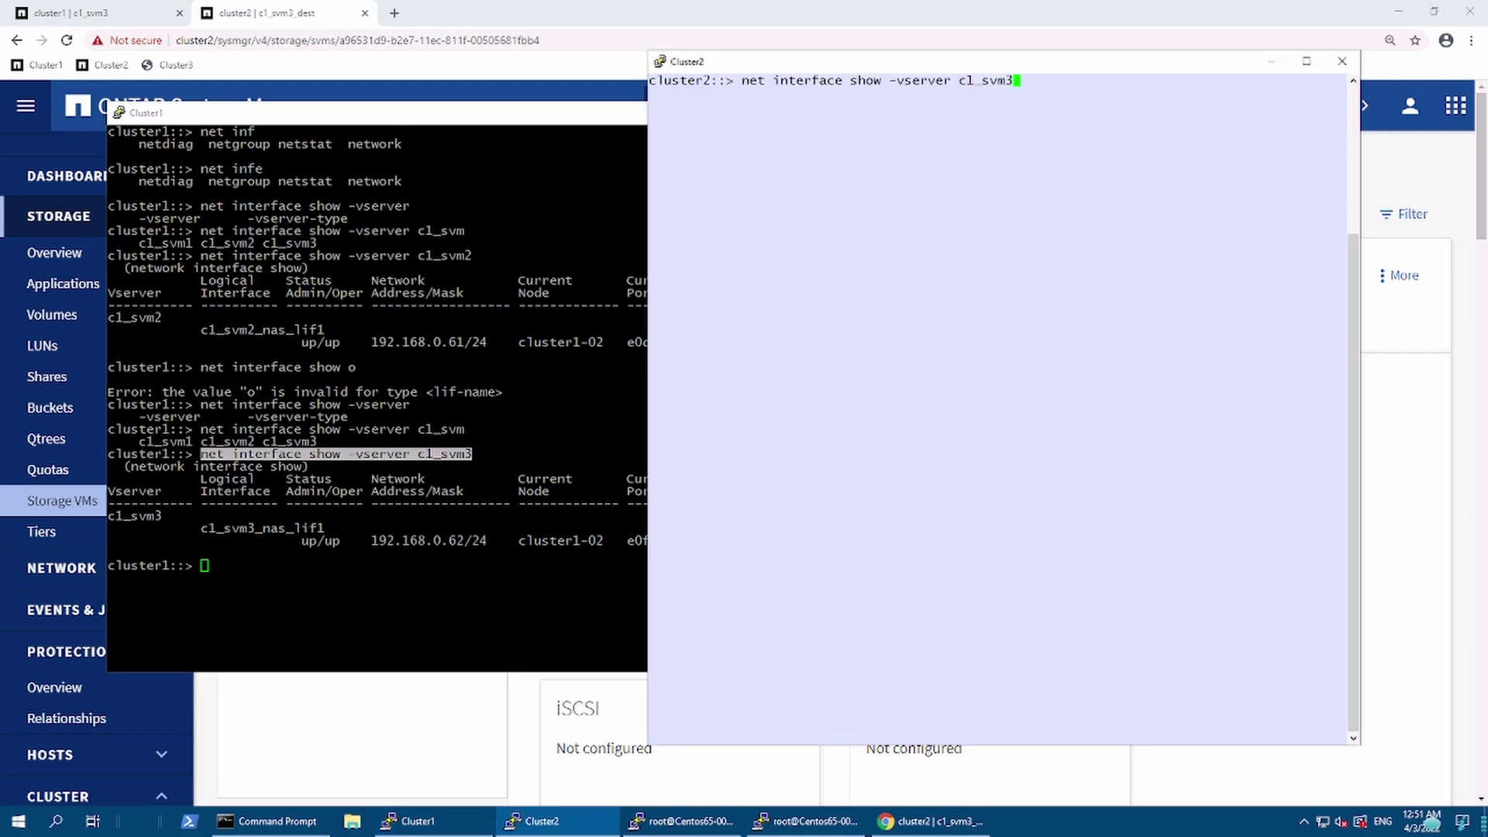
type("_dest")
key("Return")
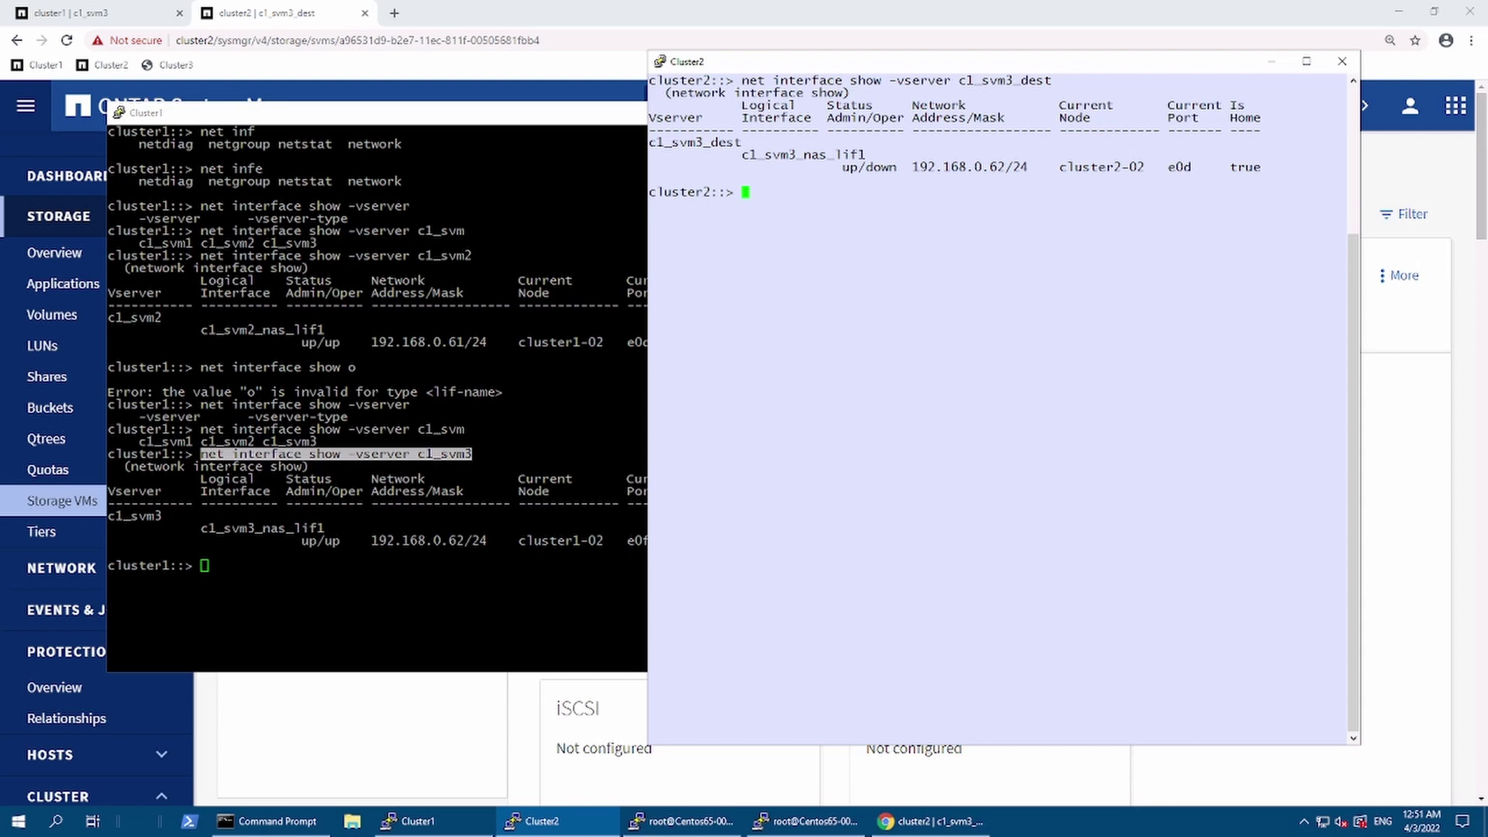
left_click(395, 752)
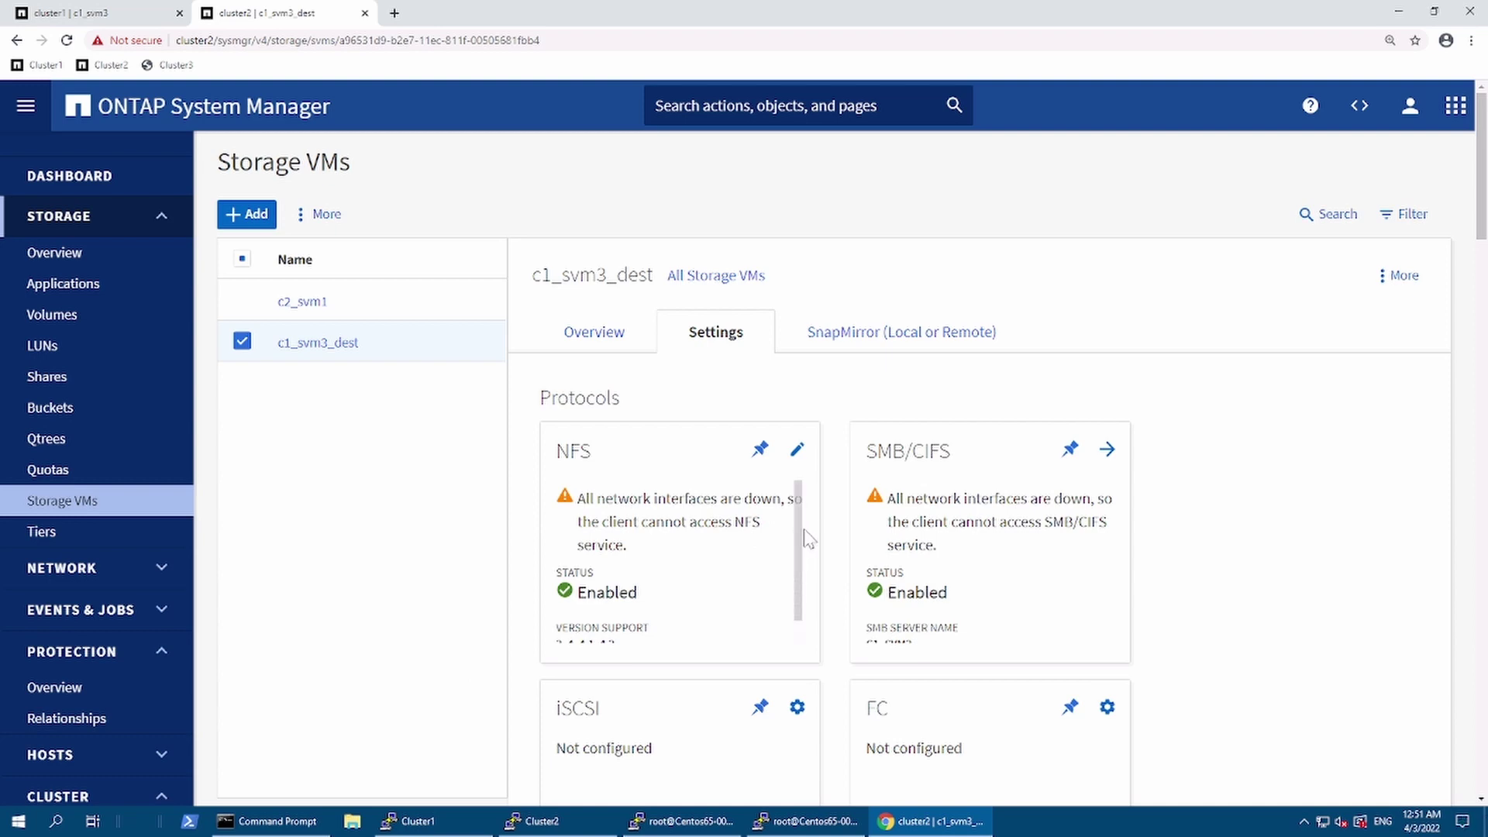
Scroll down through c1_svm3_dest's NFS settings card
scroll(814, 605, "down", 1)
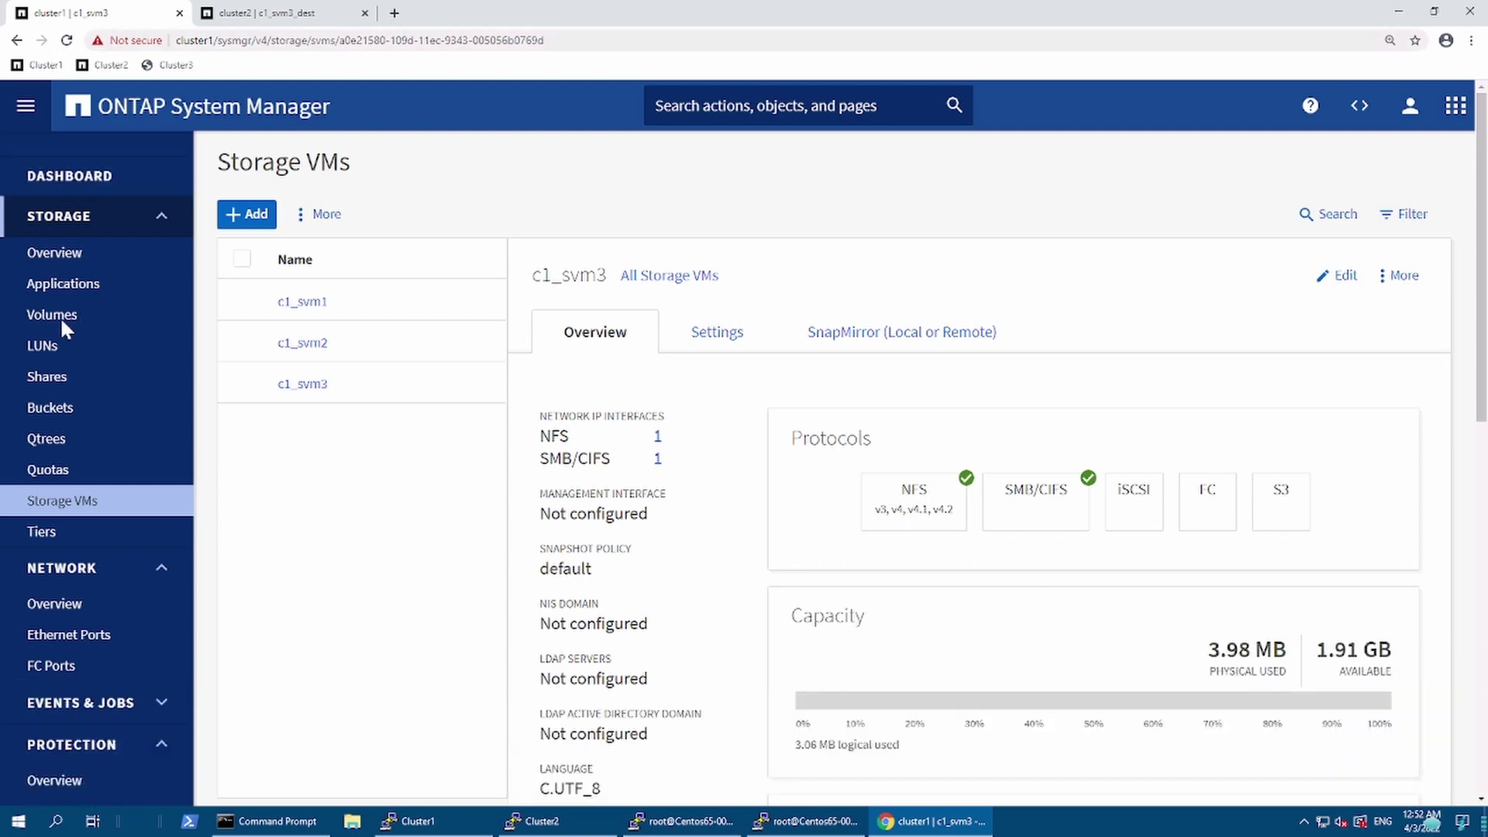
Filter cluster1's volume list by storage VM 'svm'
left_click(62, 316)
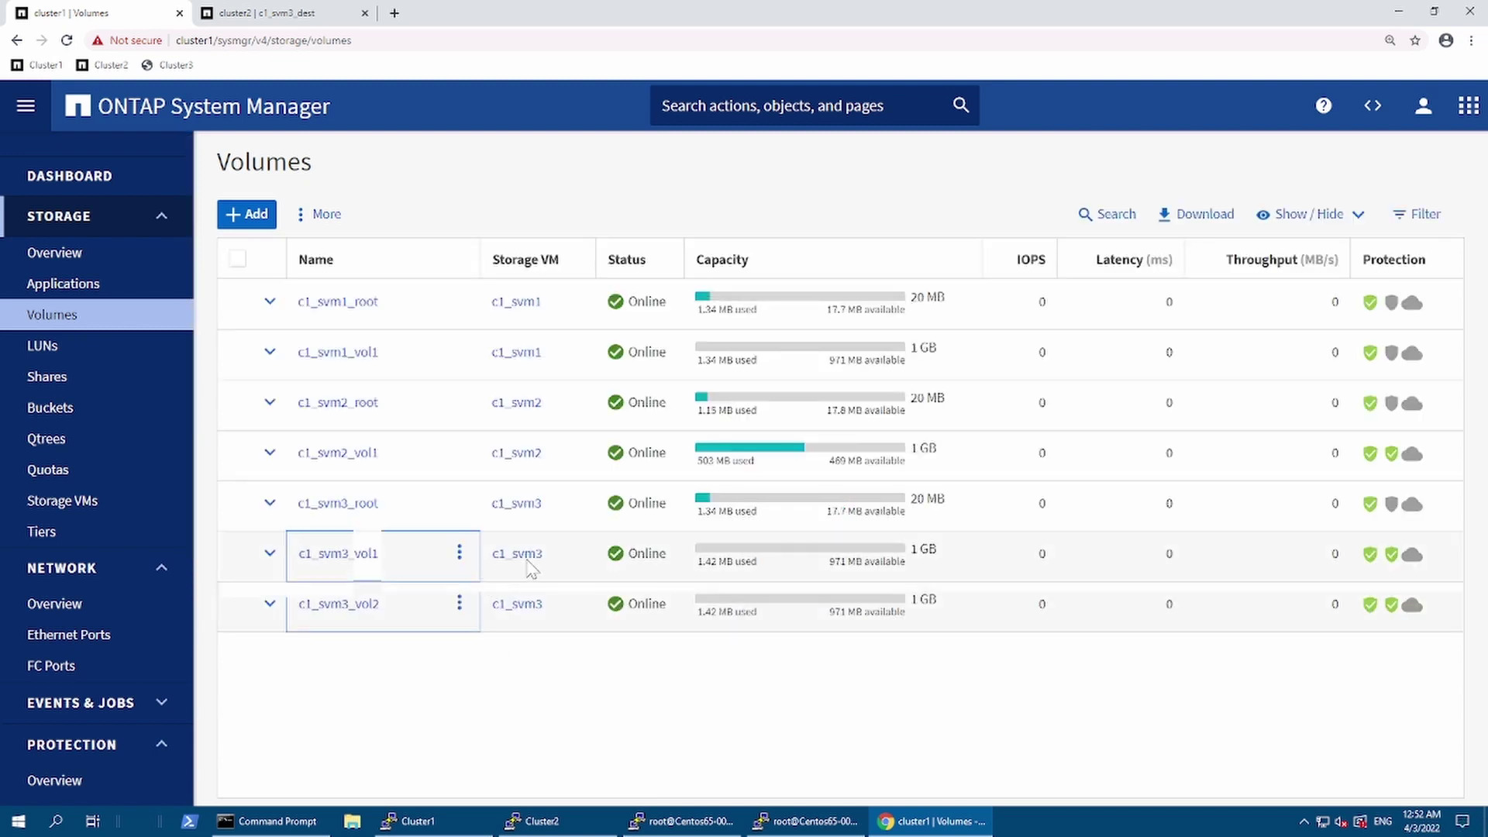
left_click(1434, 227)
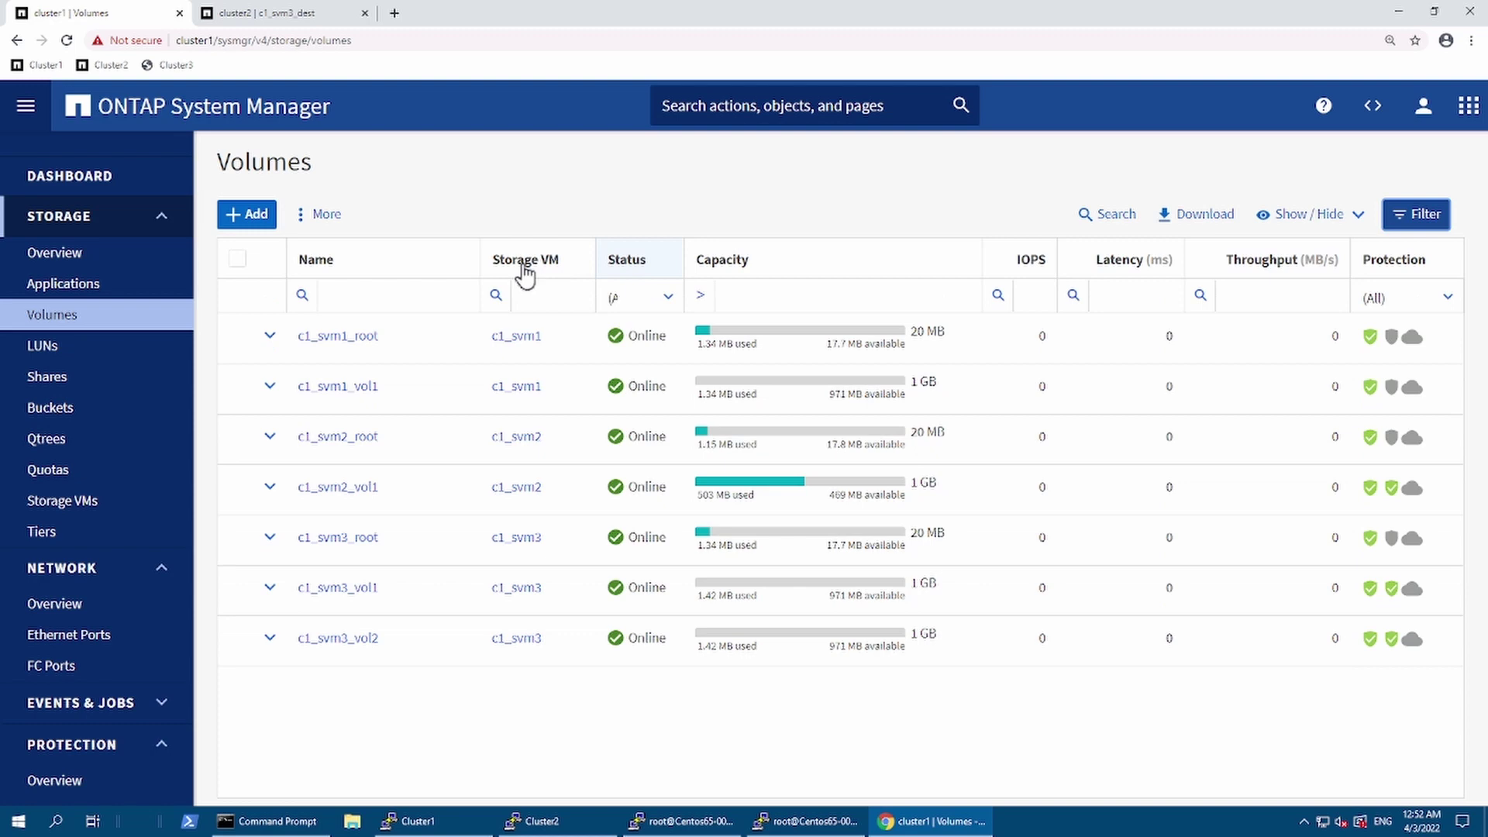
left_click(533, 298)
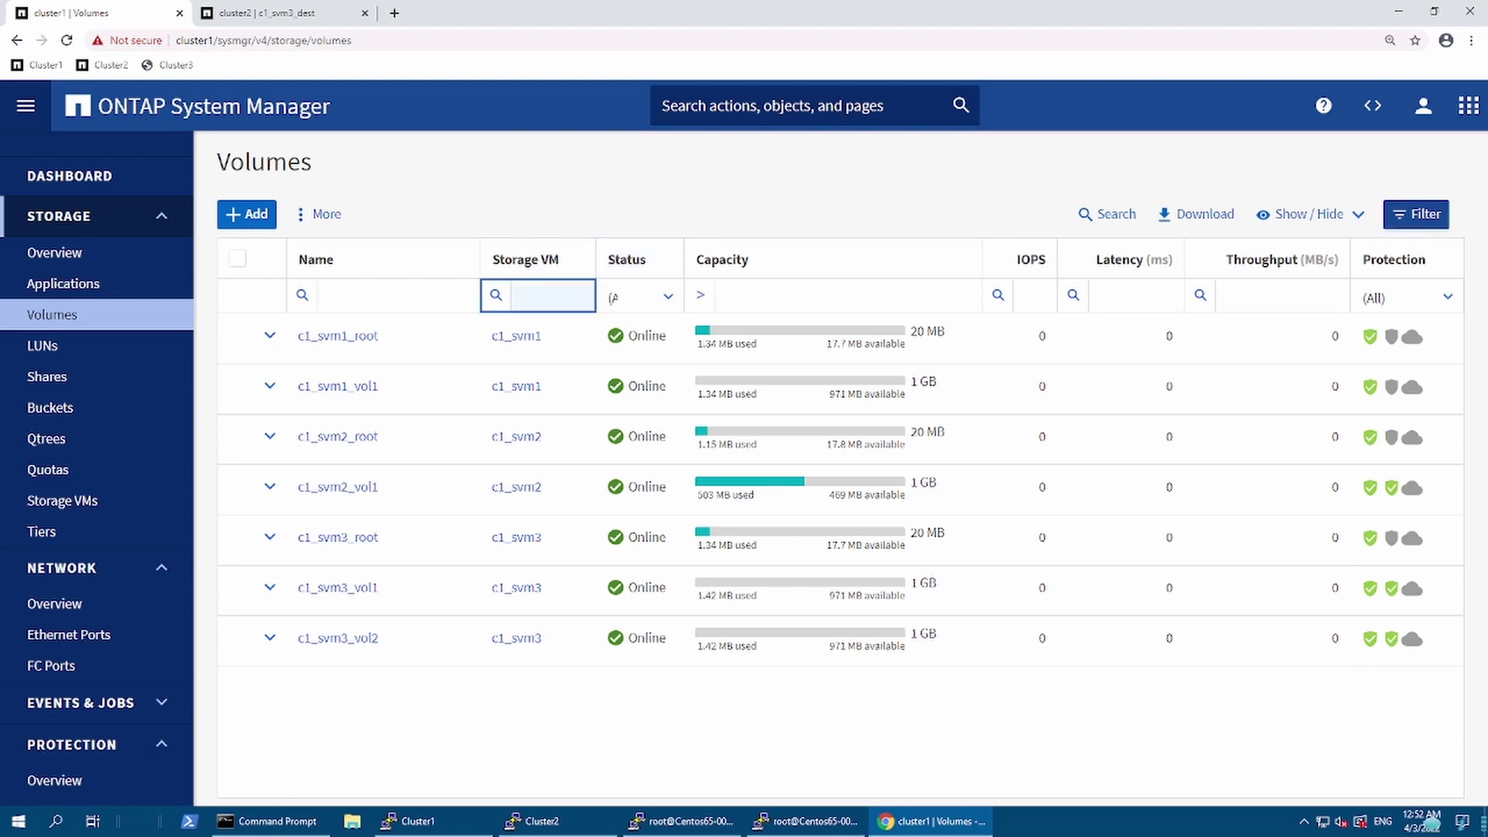
type("svm3")
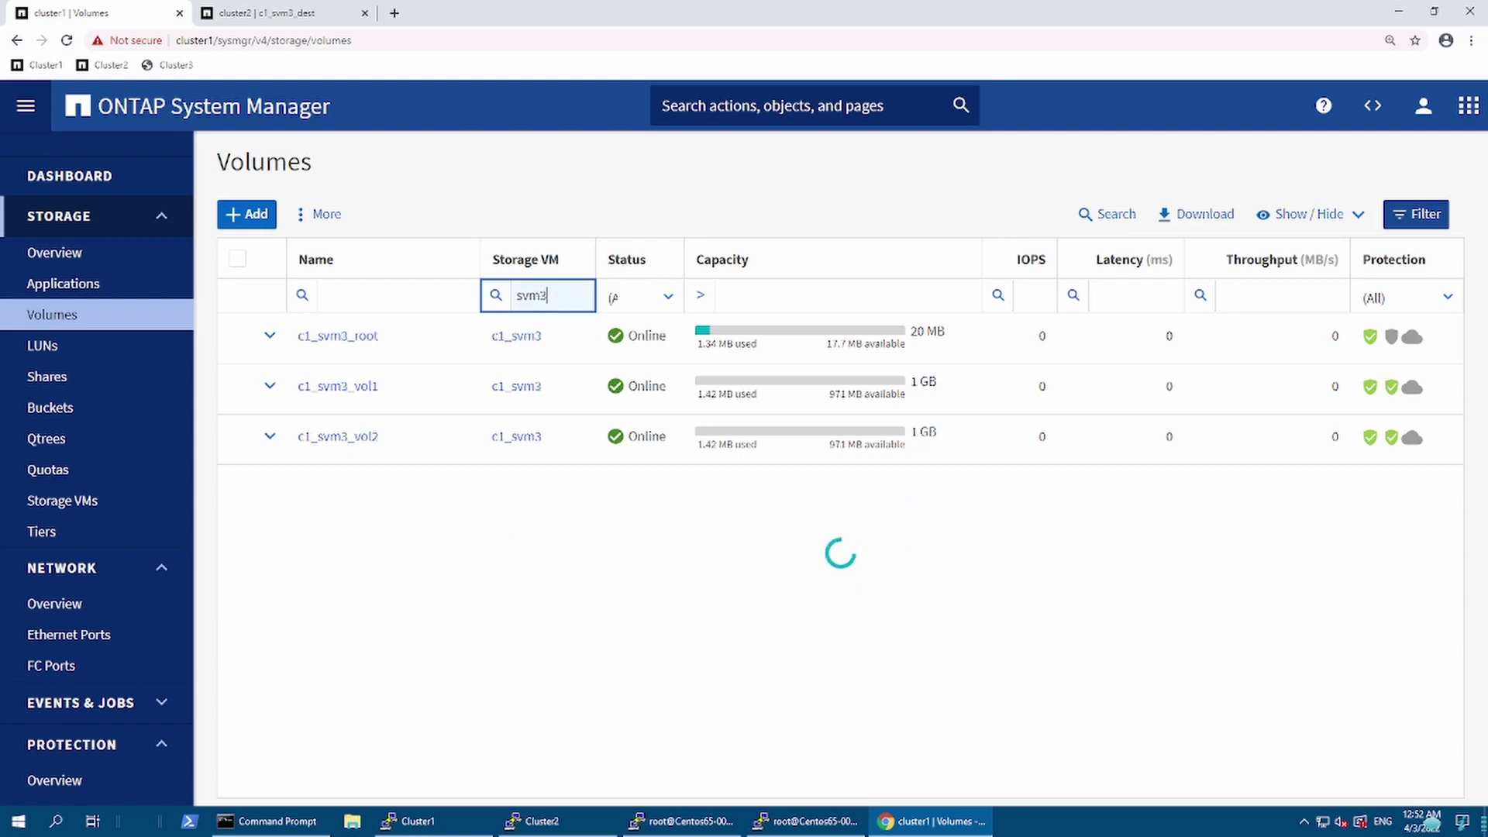
left_click(511, 552)
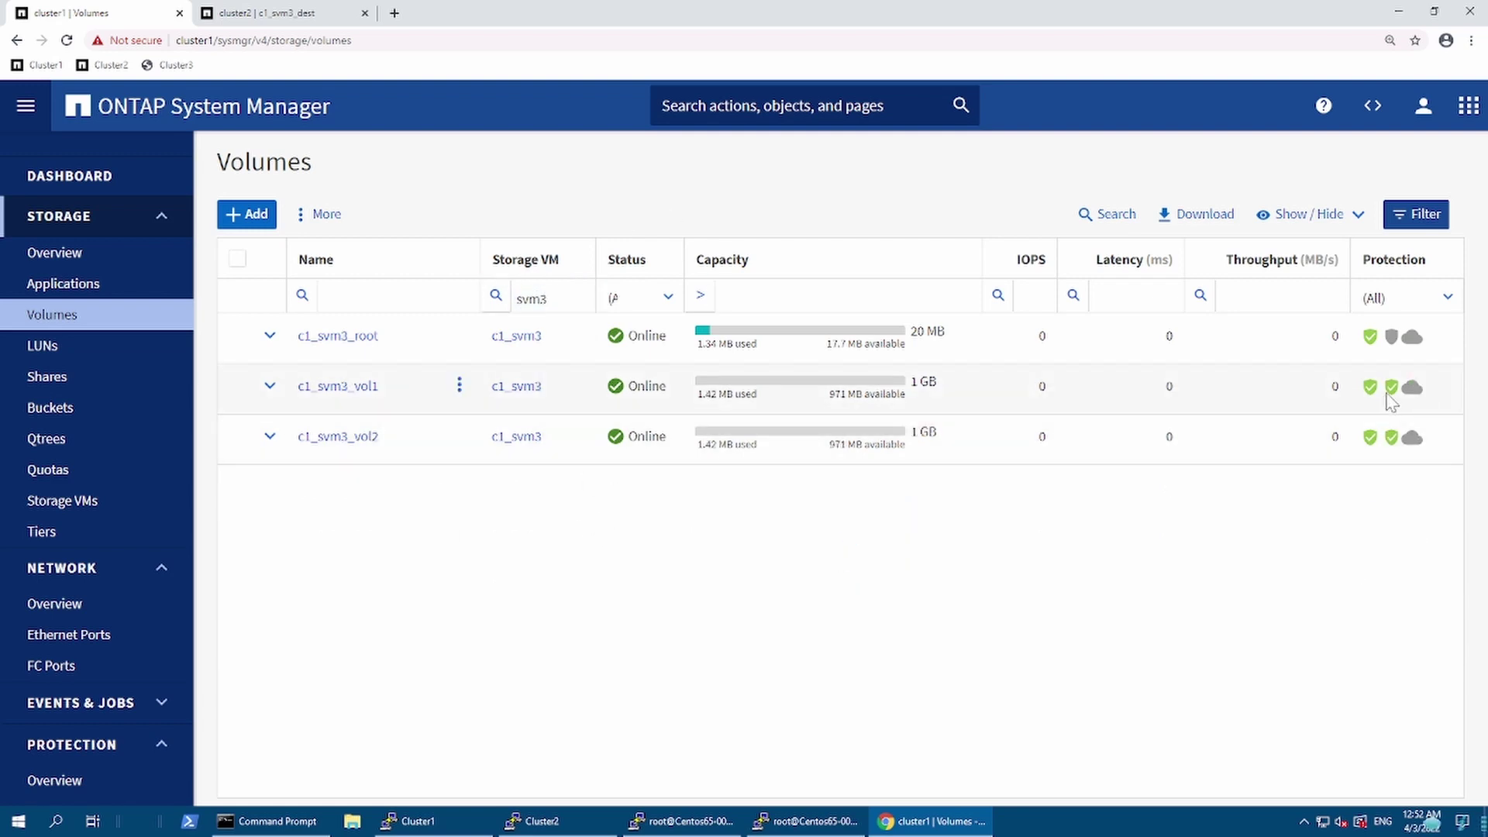
Add the Type and Mount Path columns and scroll right to review them
left_click(1358, 225)
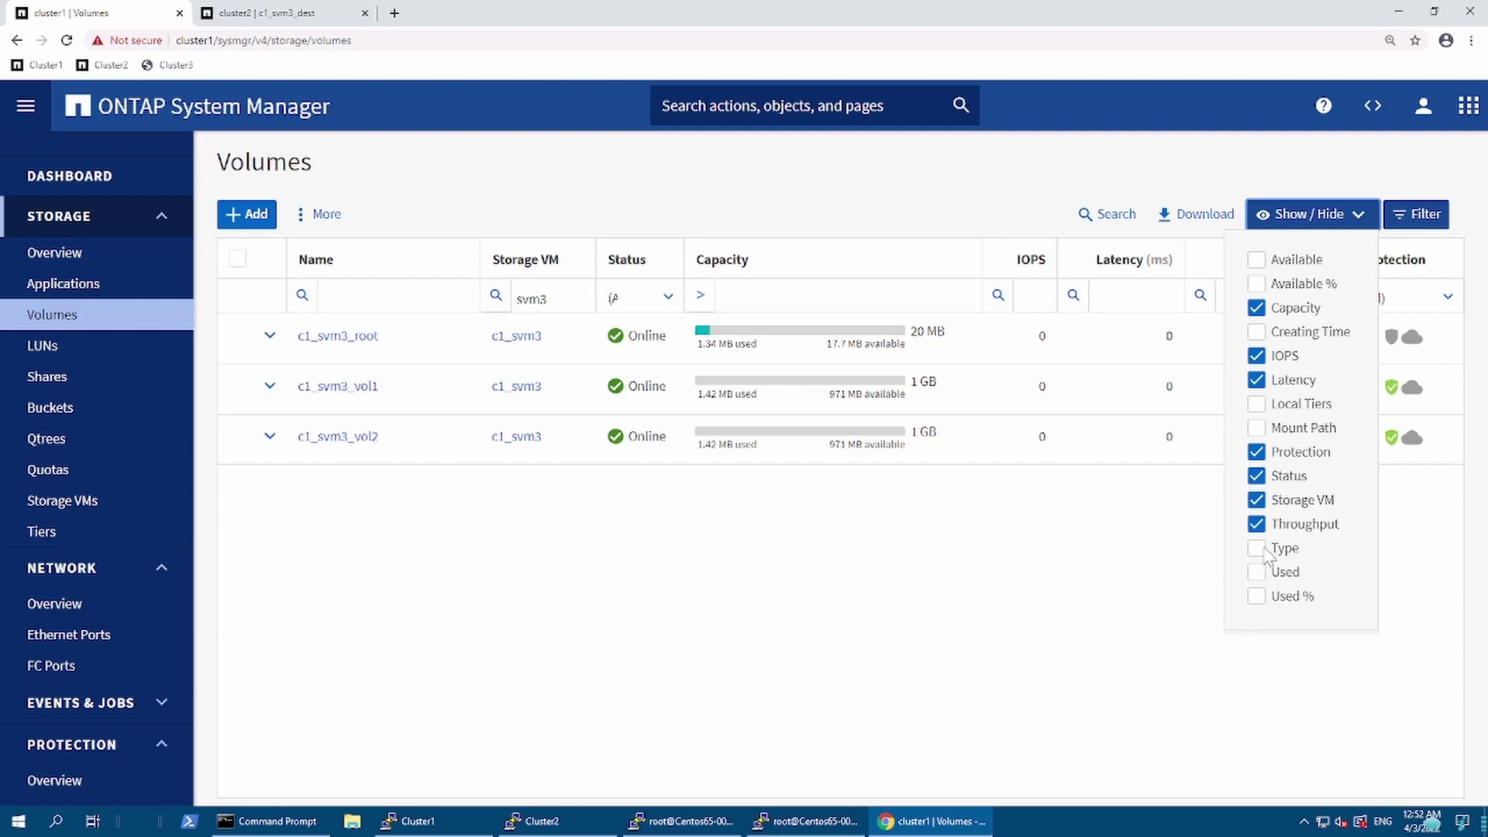
left_click(1259, 550)
left_click(1257, 428)
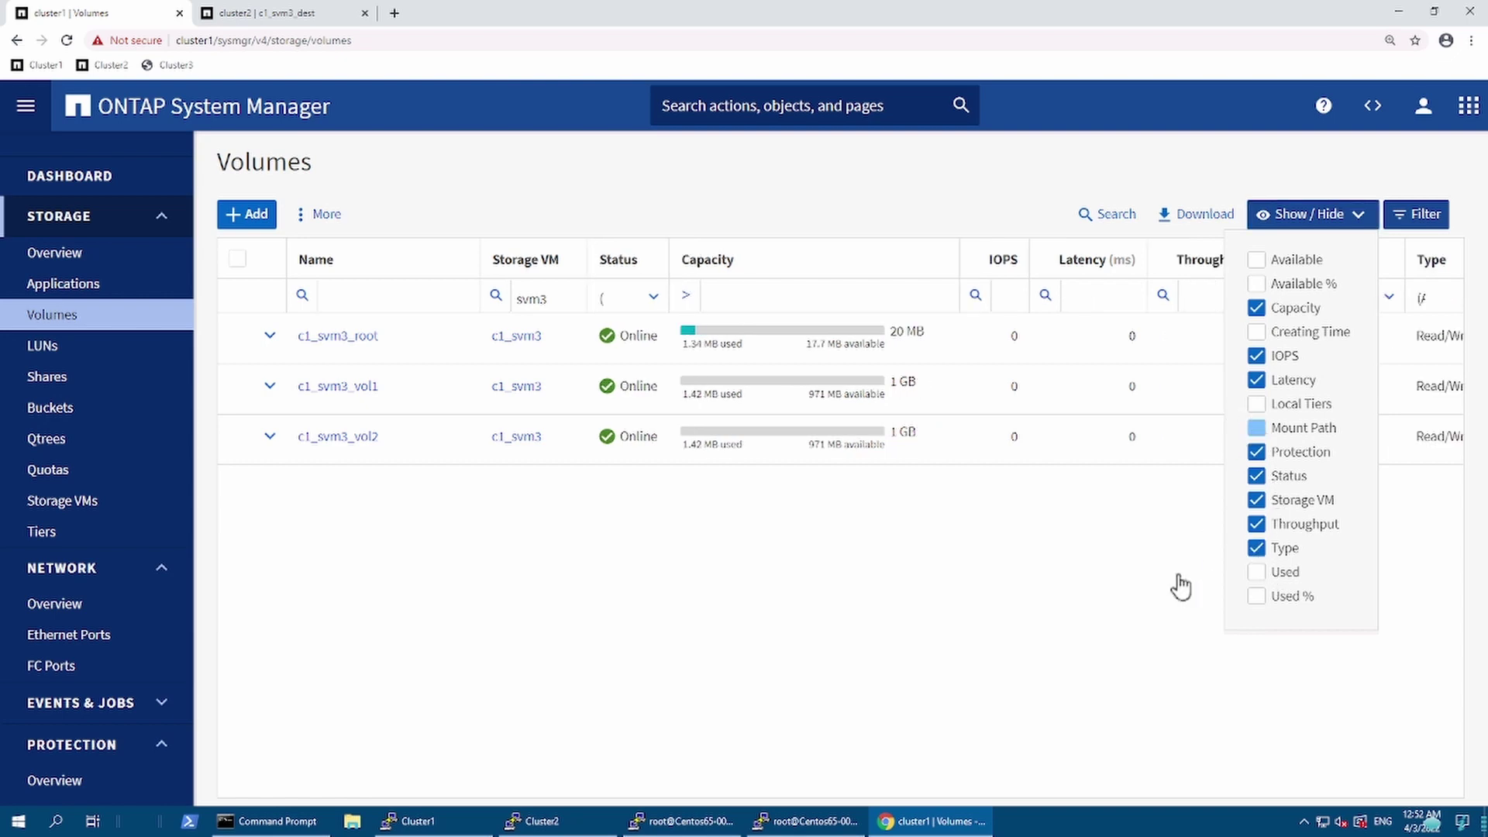
left_click(1141, 644)
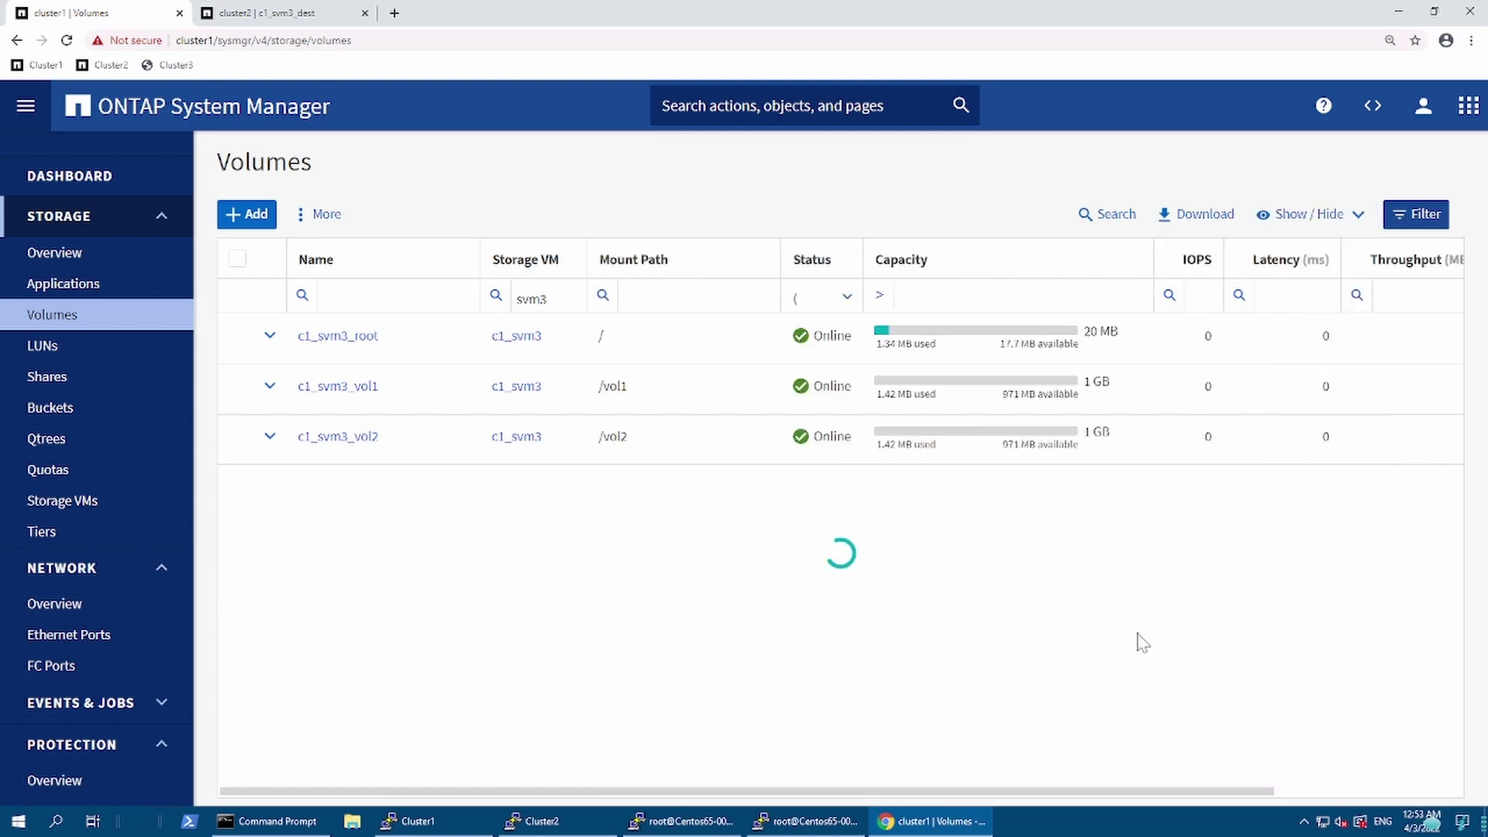
left_click(1306, 792)
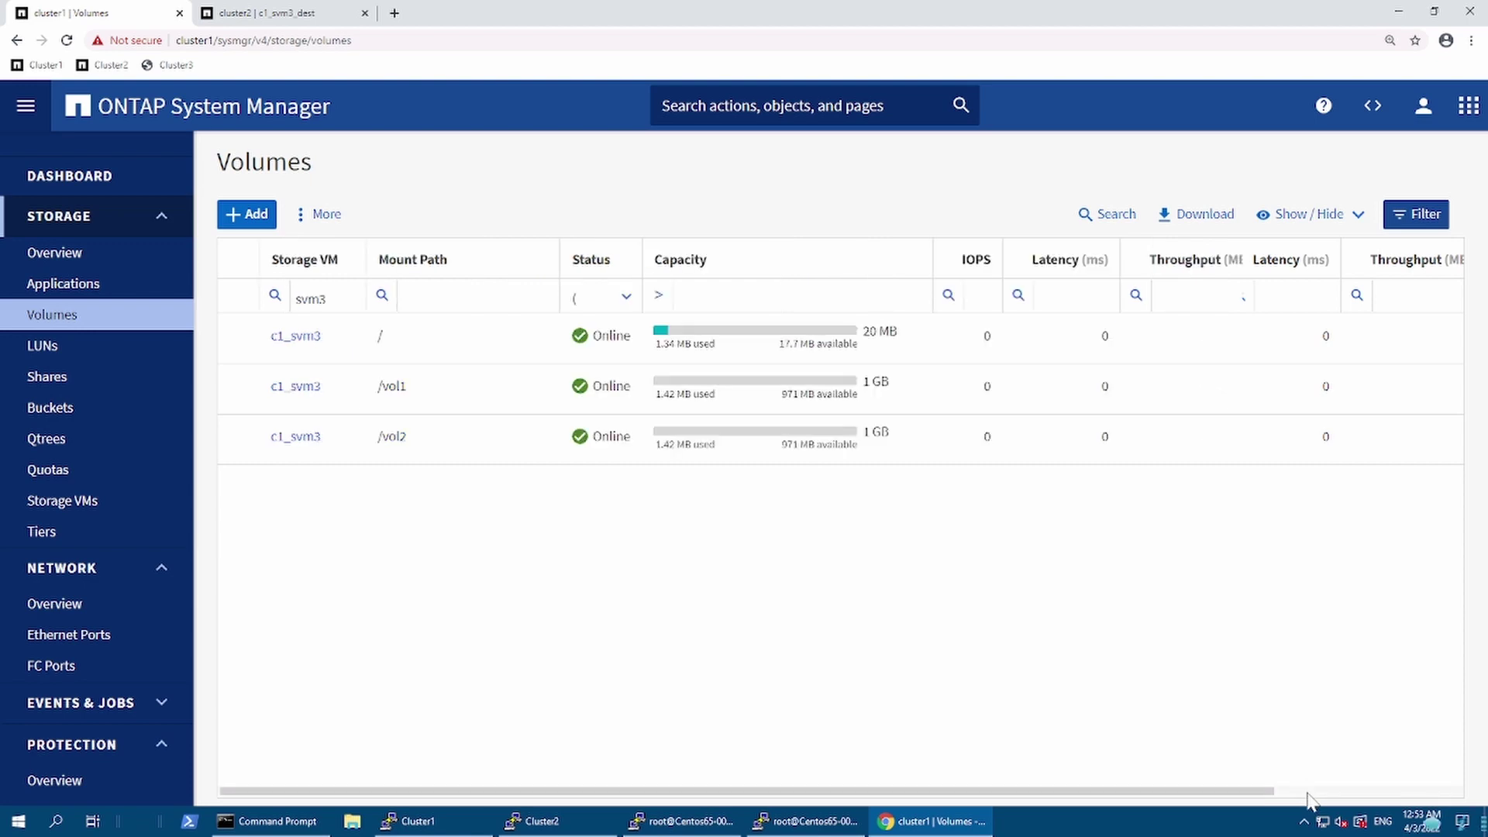
left_click(1444, 792)
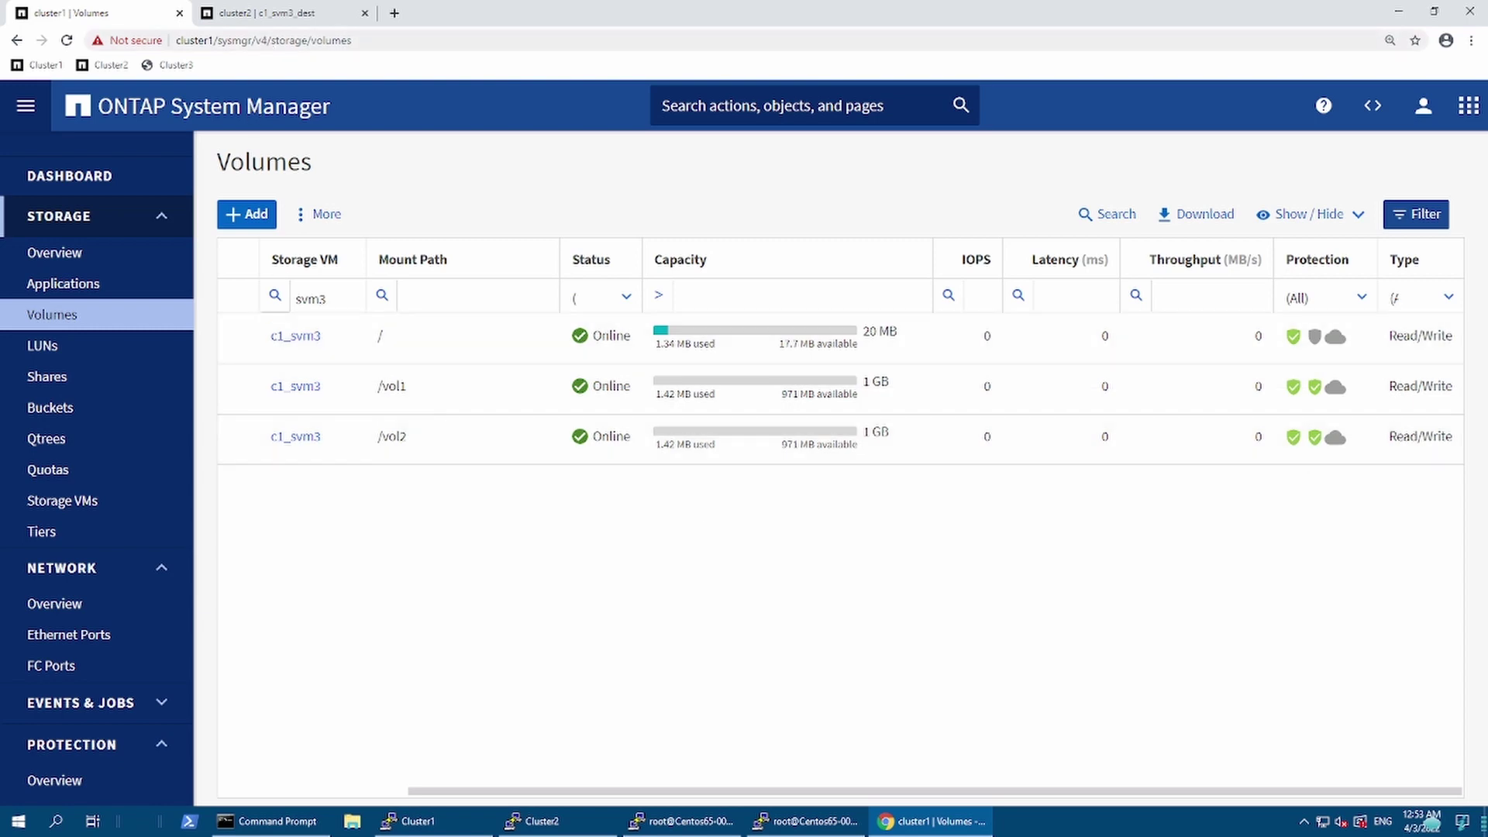
left_click(262, 17)
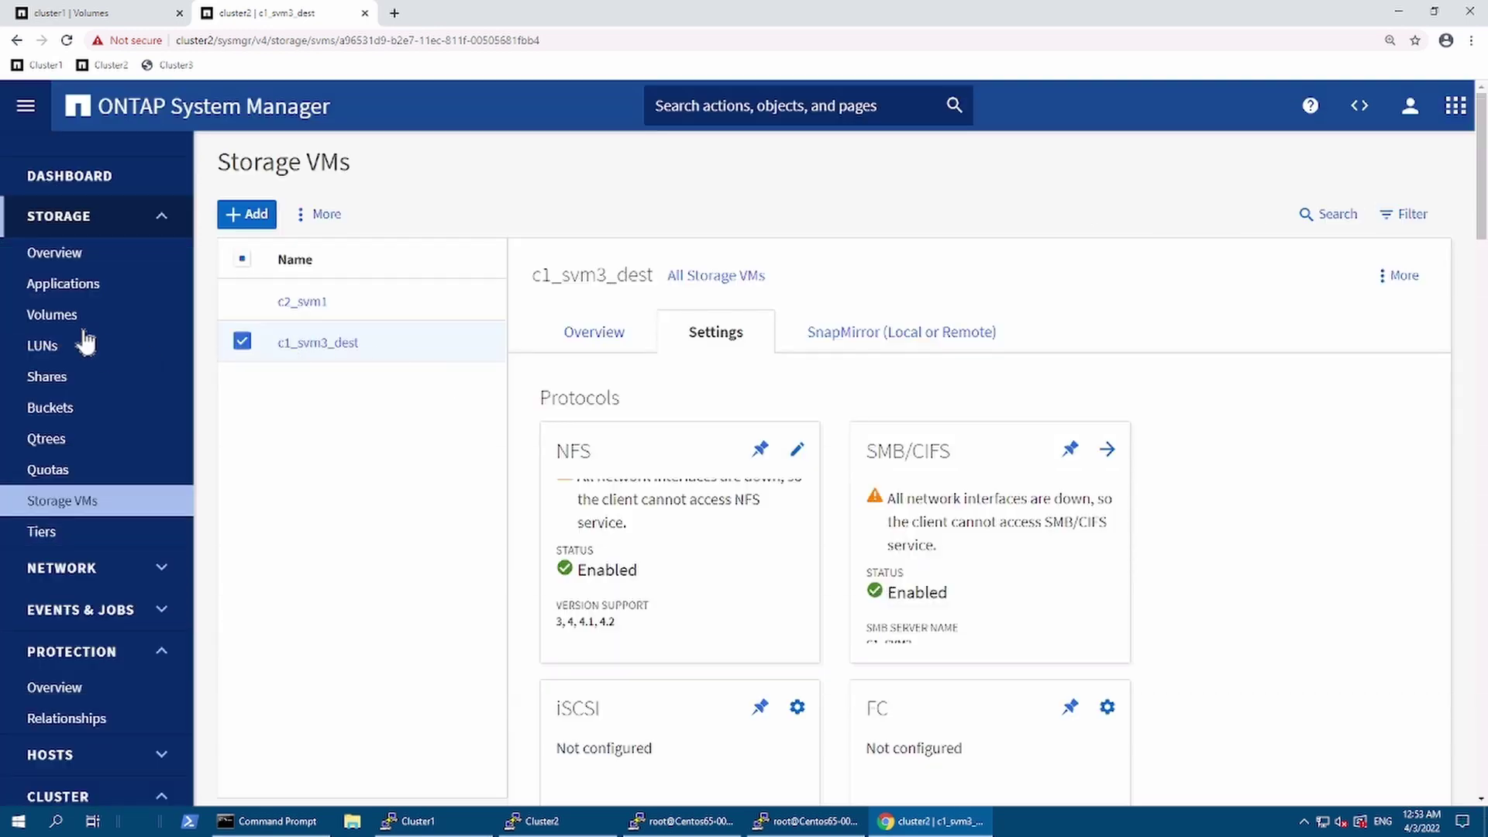
Show cluster2's volumes with the Mount Path and Type columns added
left_click(76, 319)
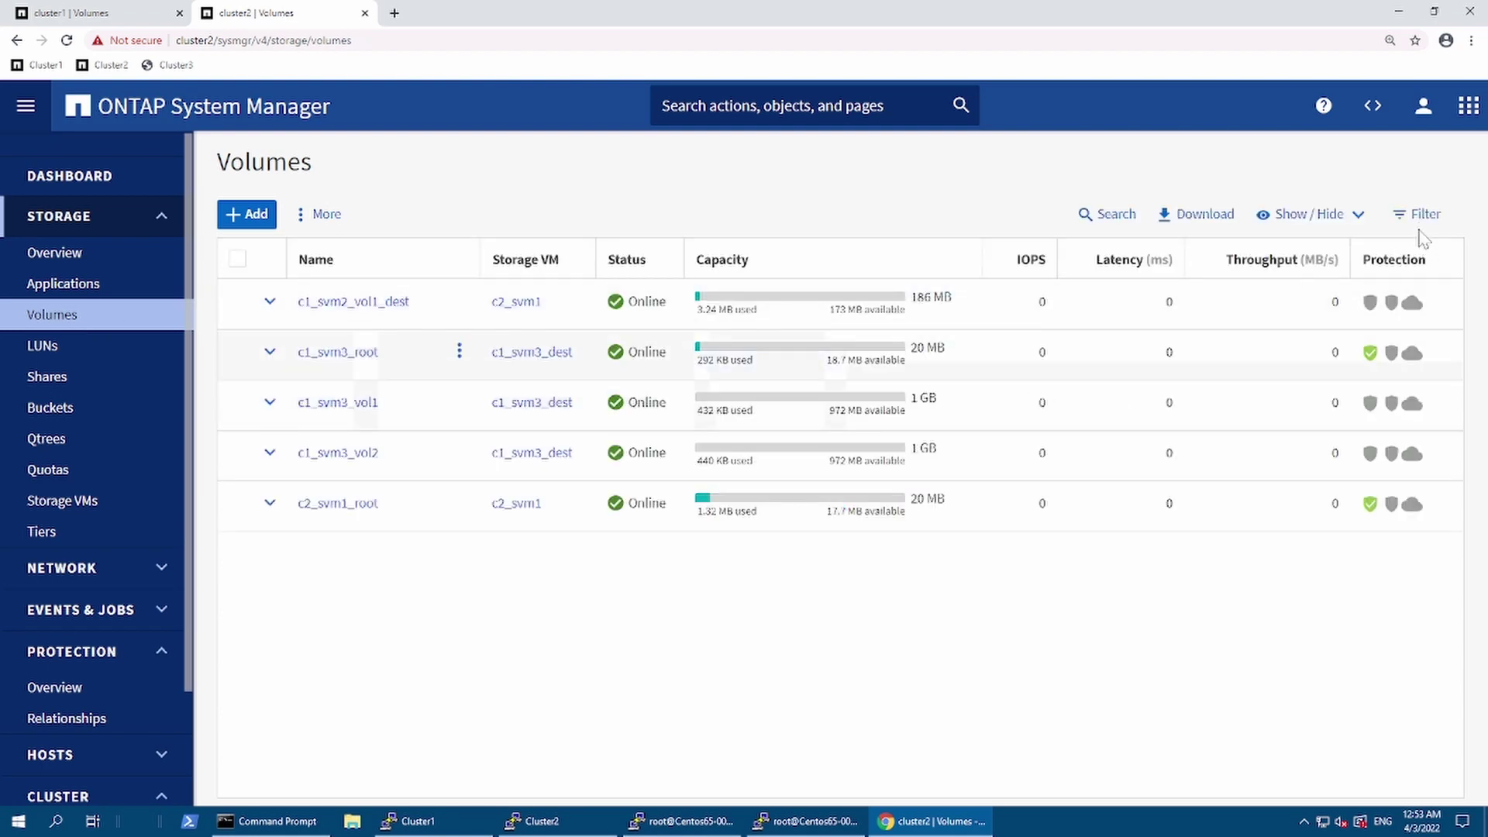
left_click(1333, 233)
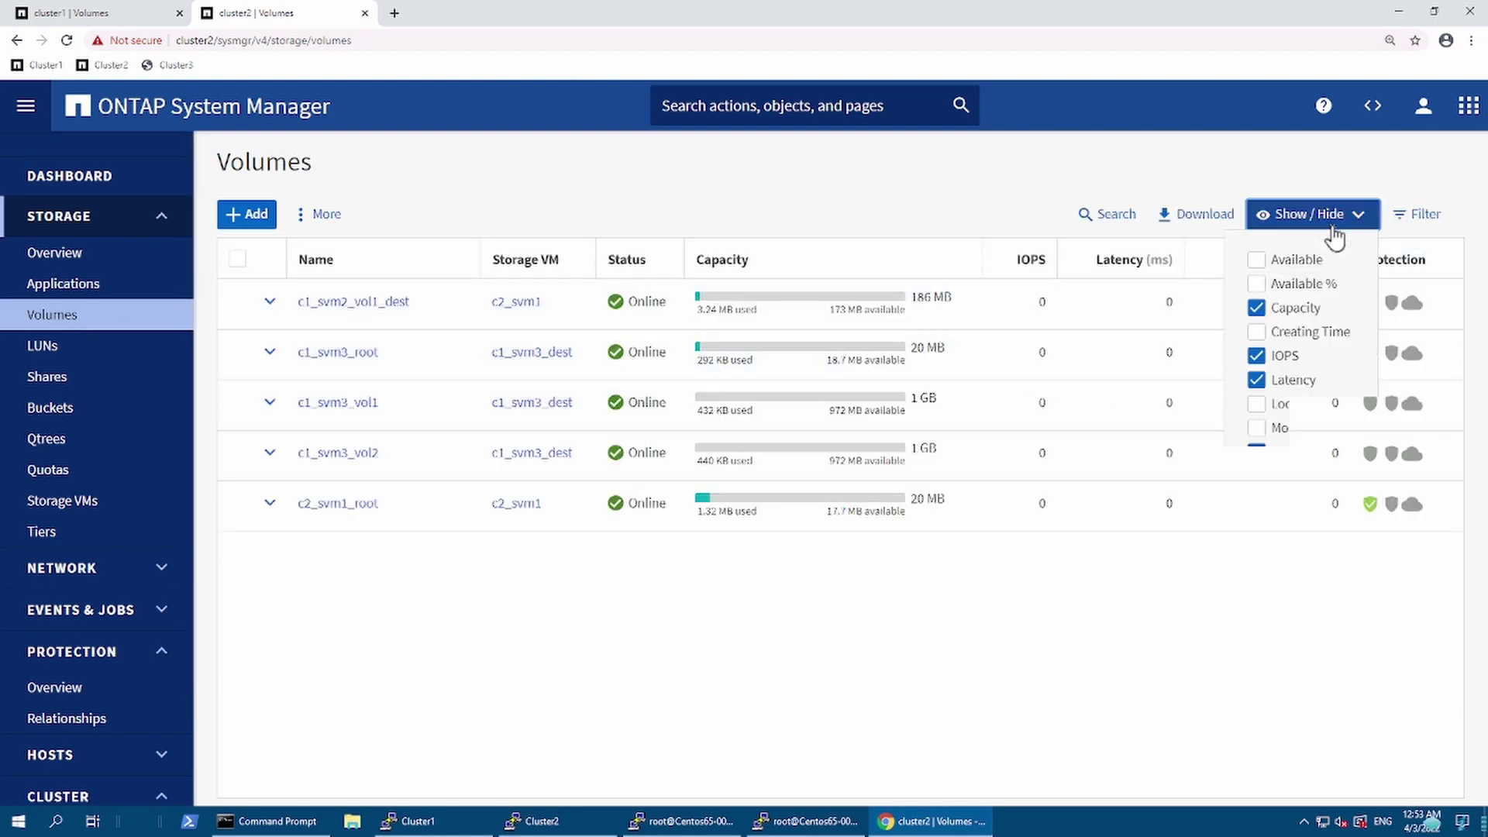
left_click(1257, 429)
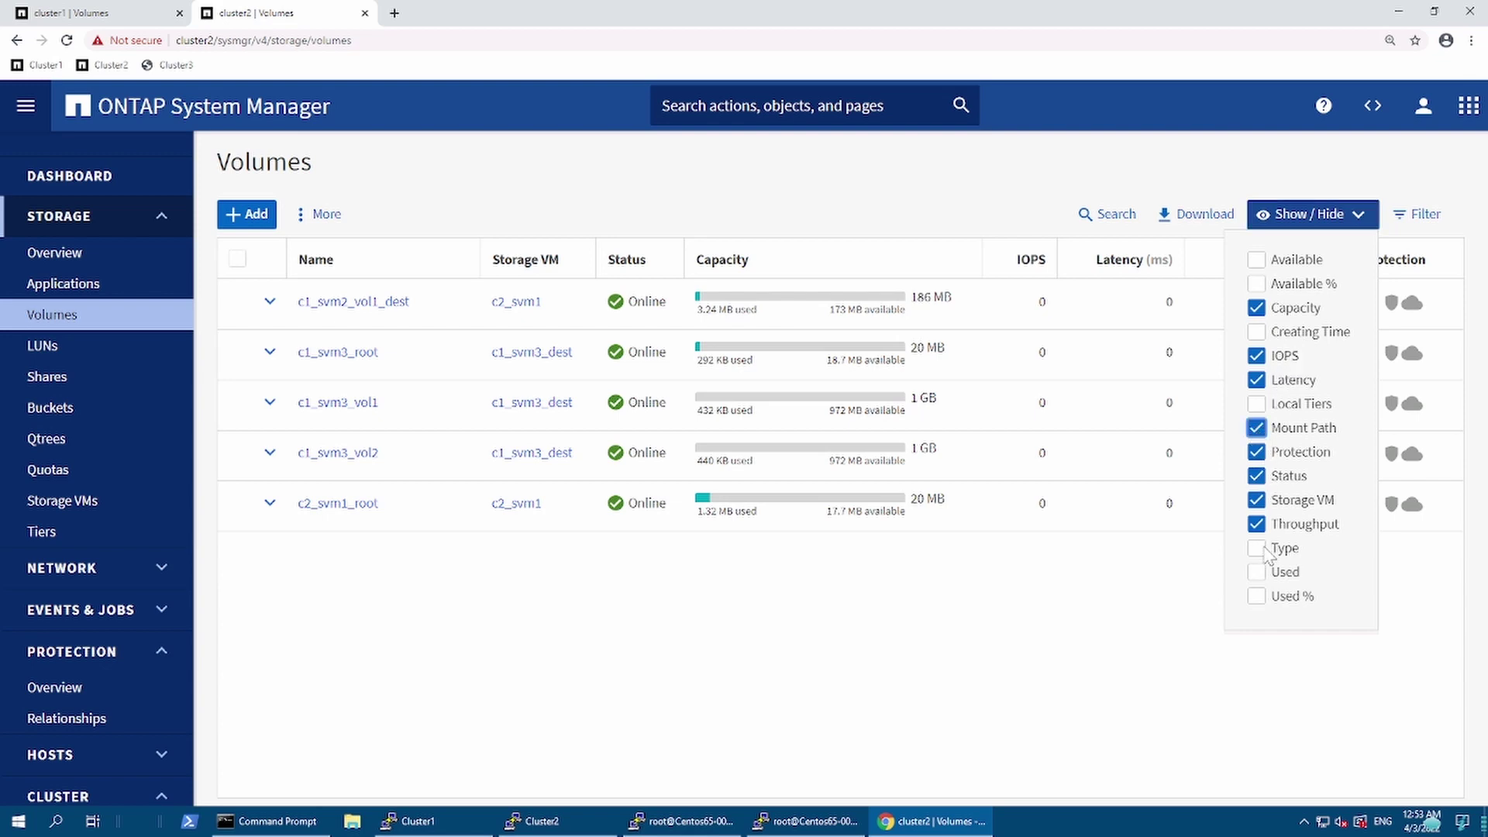
left_click(1258, 548)
left_click(1398, 674)
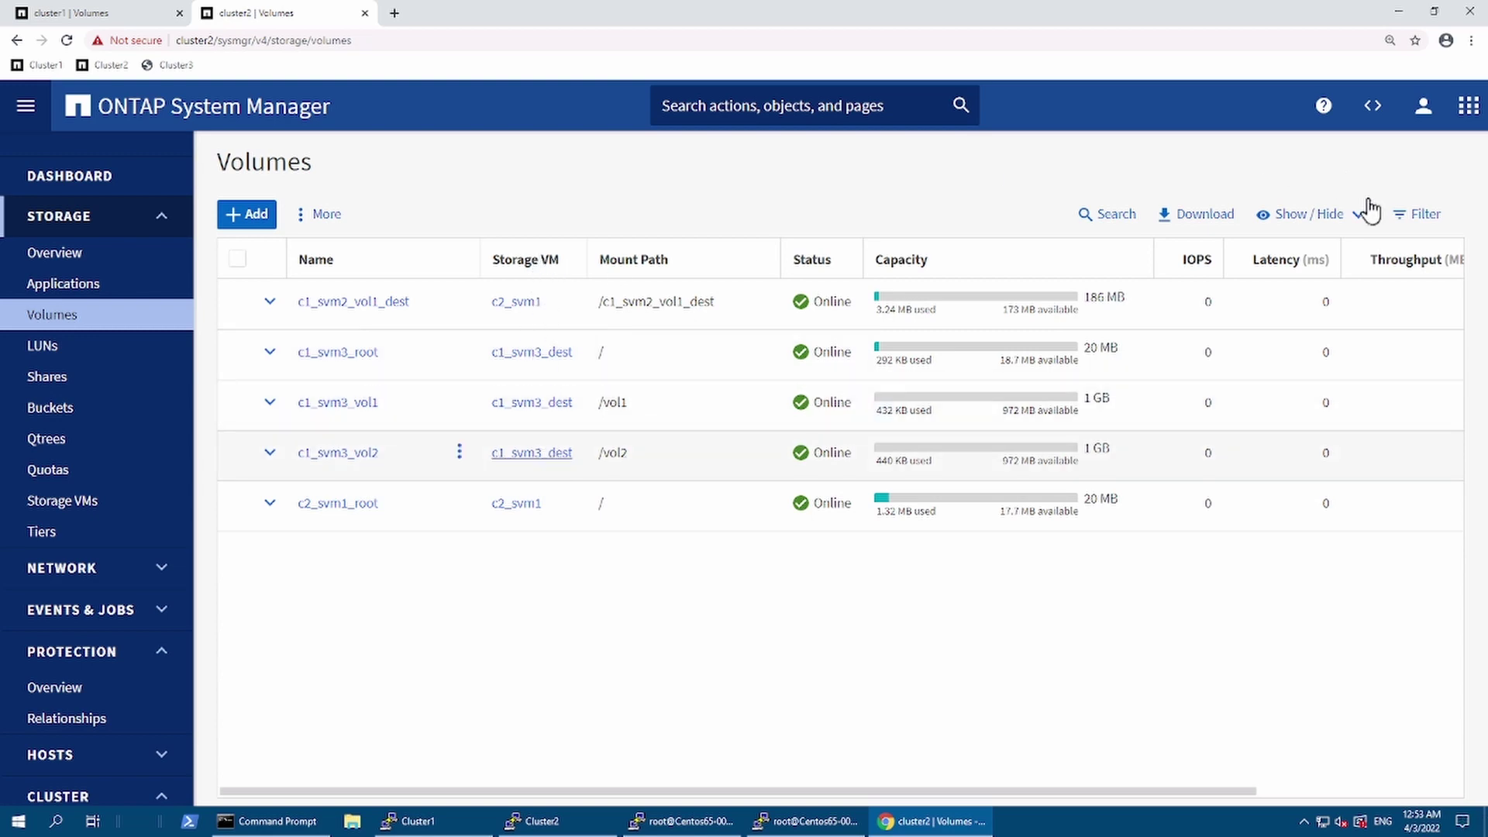
Filter the volumes by storage VM 'svm3' and scroll right to see their types
left_click(1417, 214)
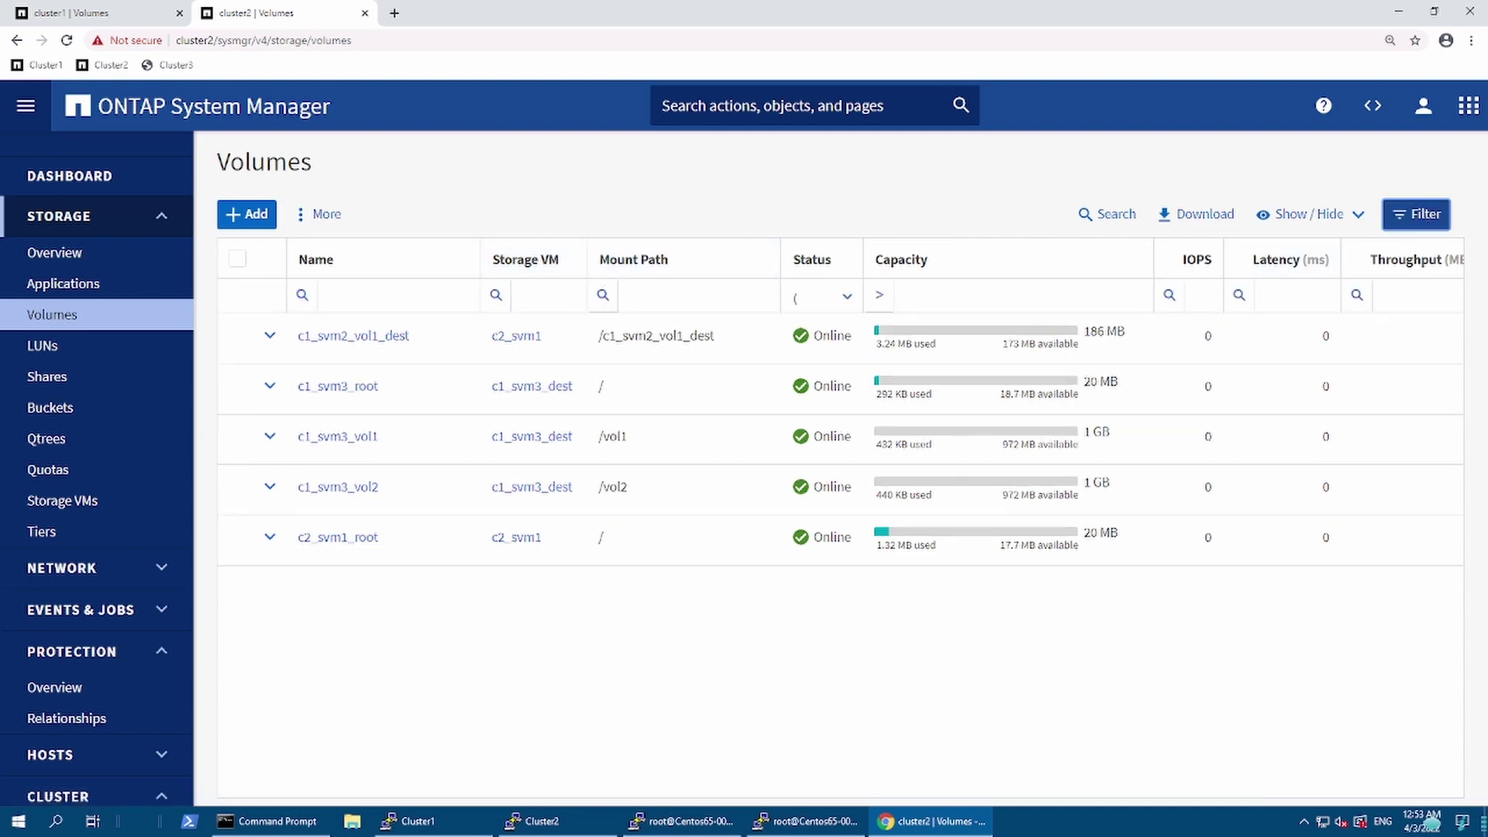
left_click(543, 295)
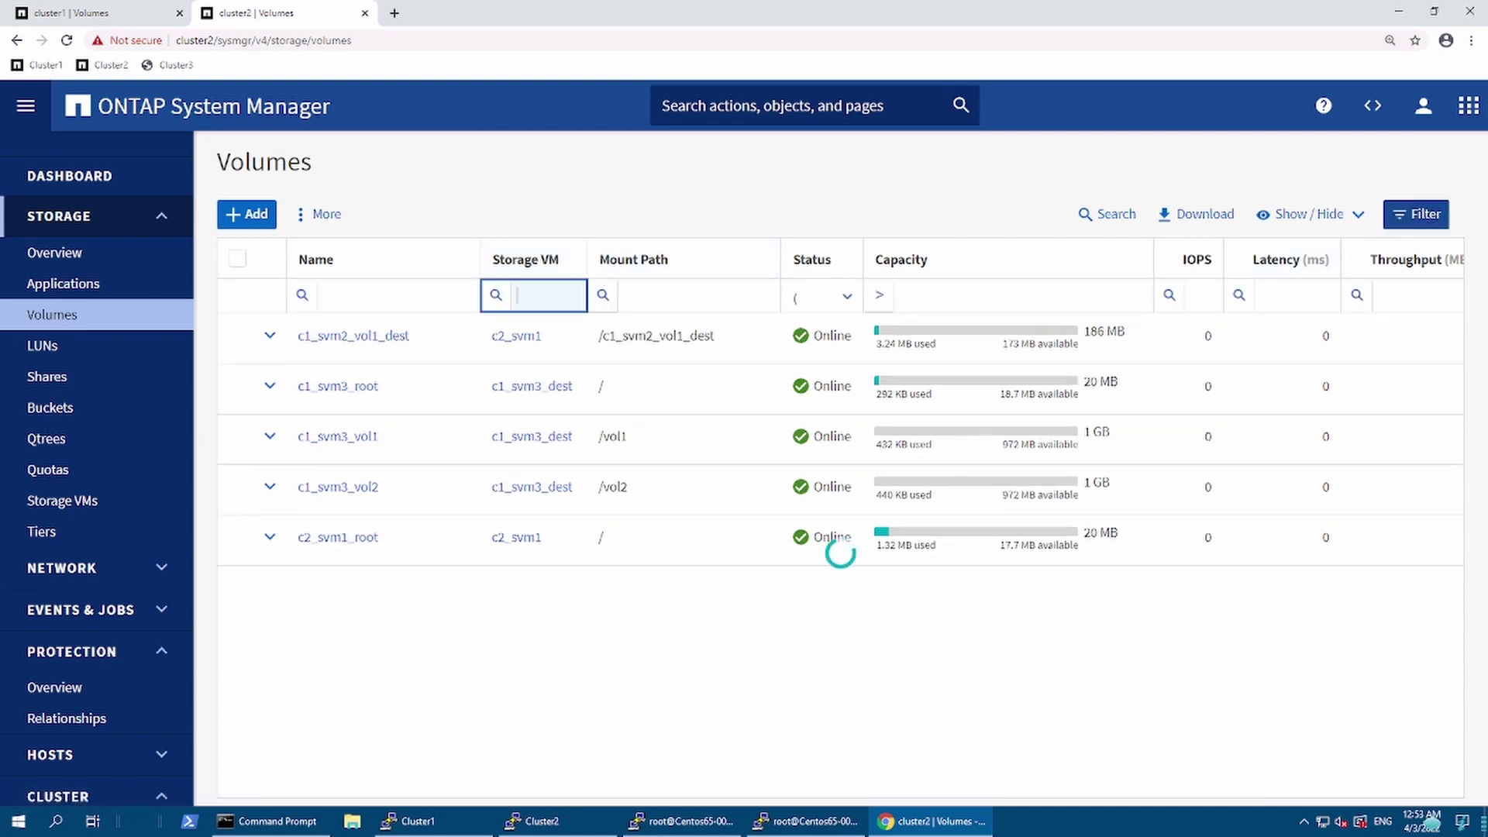
type("svm3")
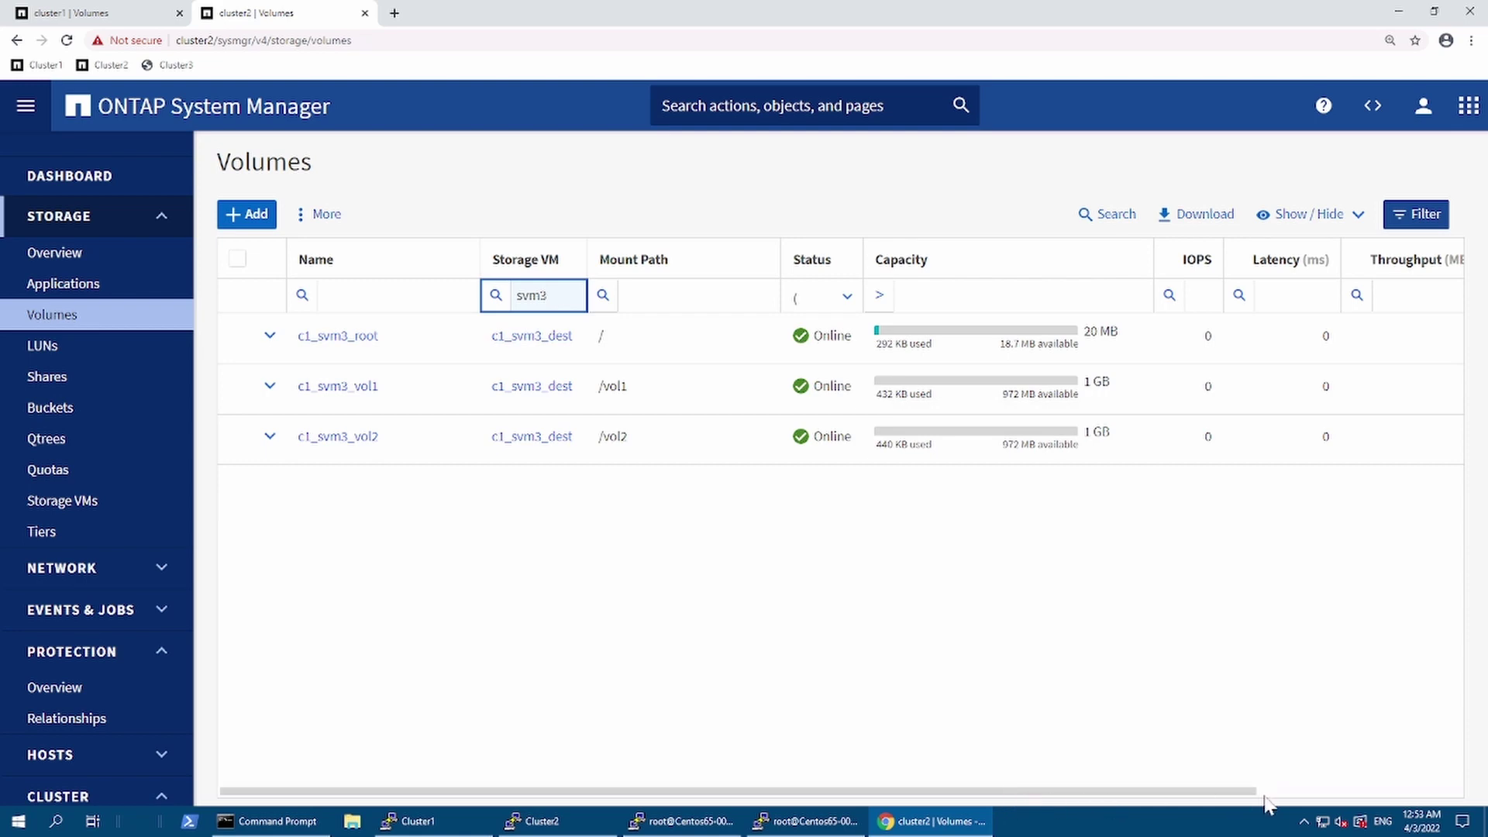
left_click_drag(1265, 795, 1326, 798)
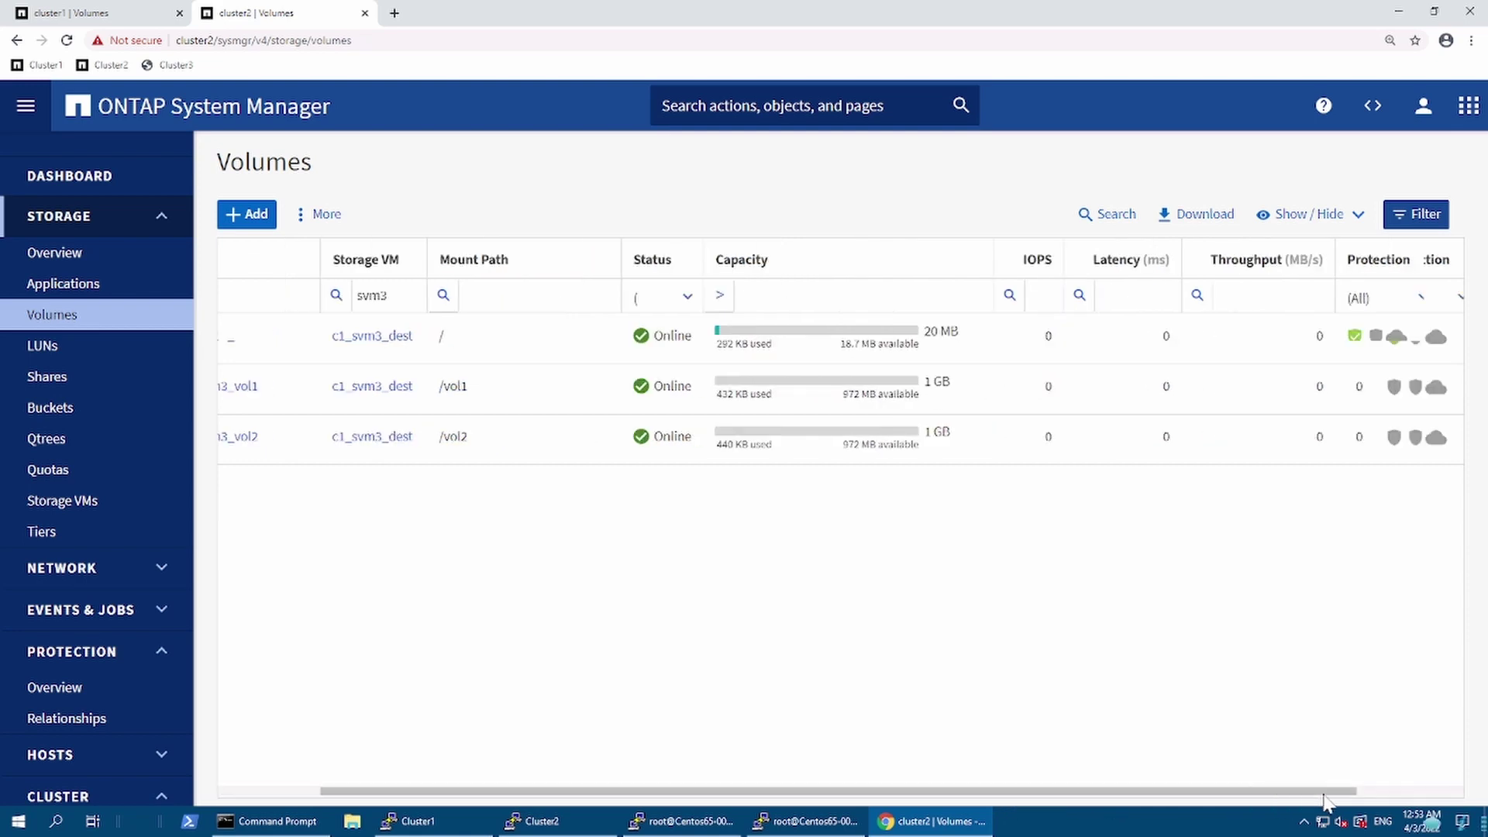
scroll(1326, 798, "right", 3)
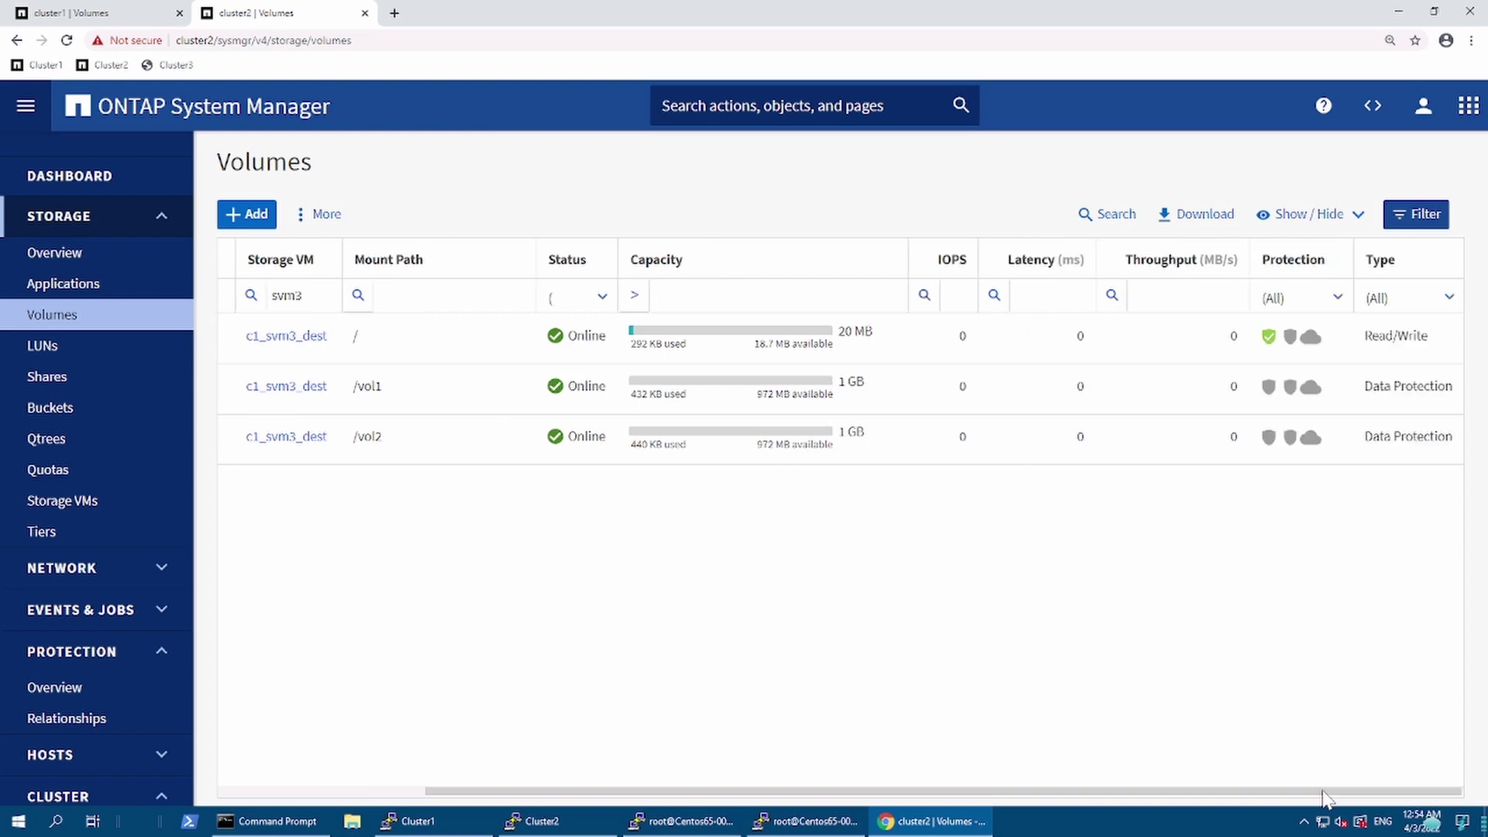